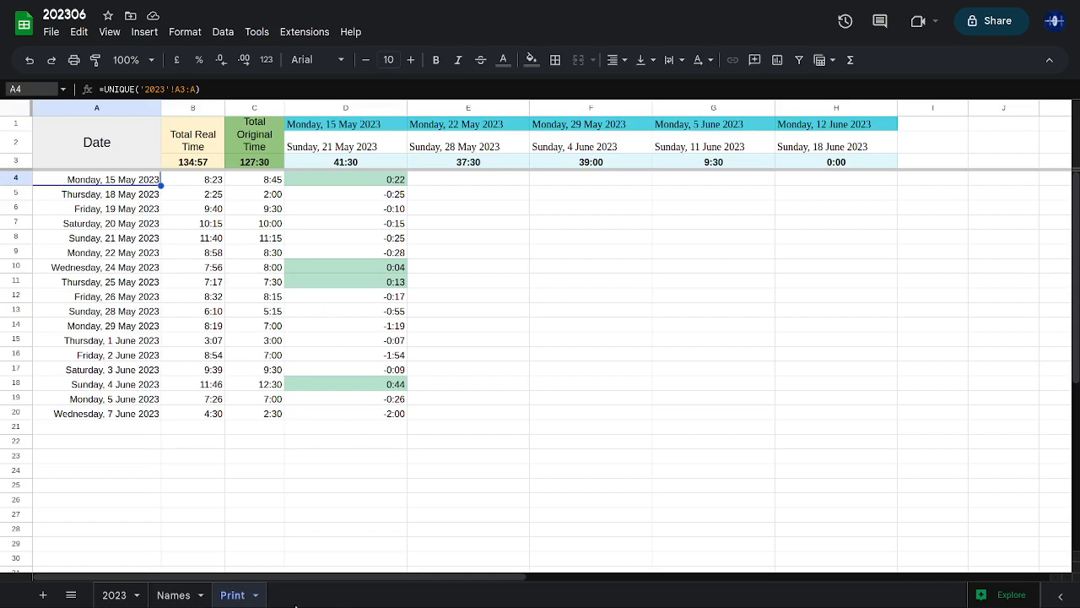
Look over the 2023 sheet and the list of names, times of day and durations on the Names sheet
click(243, 515)
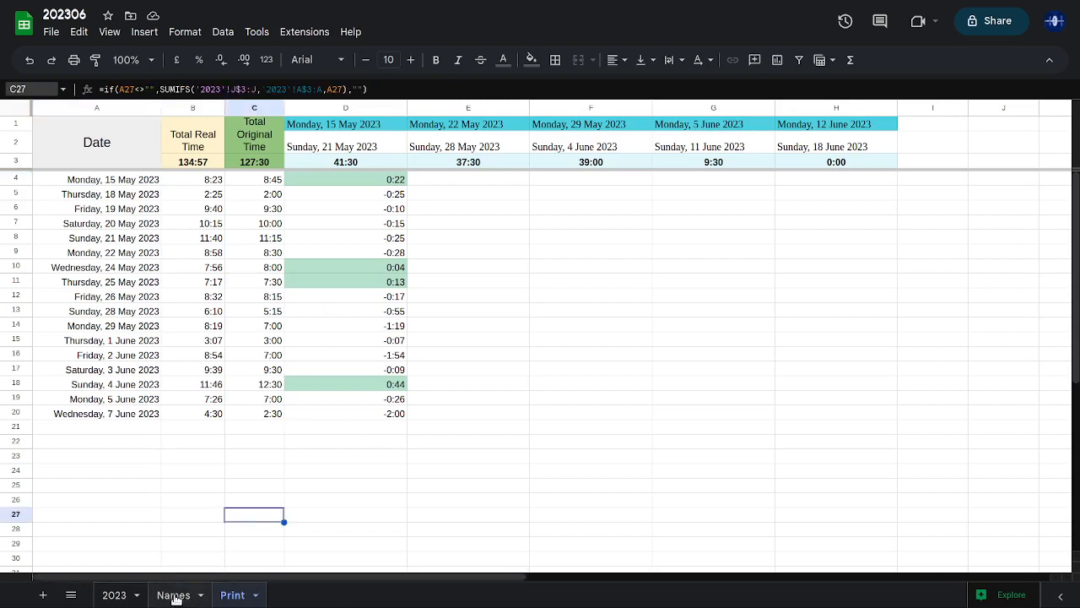
click(115, 595)
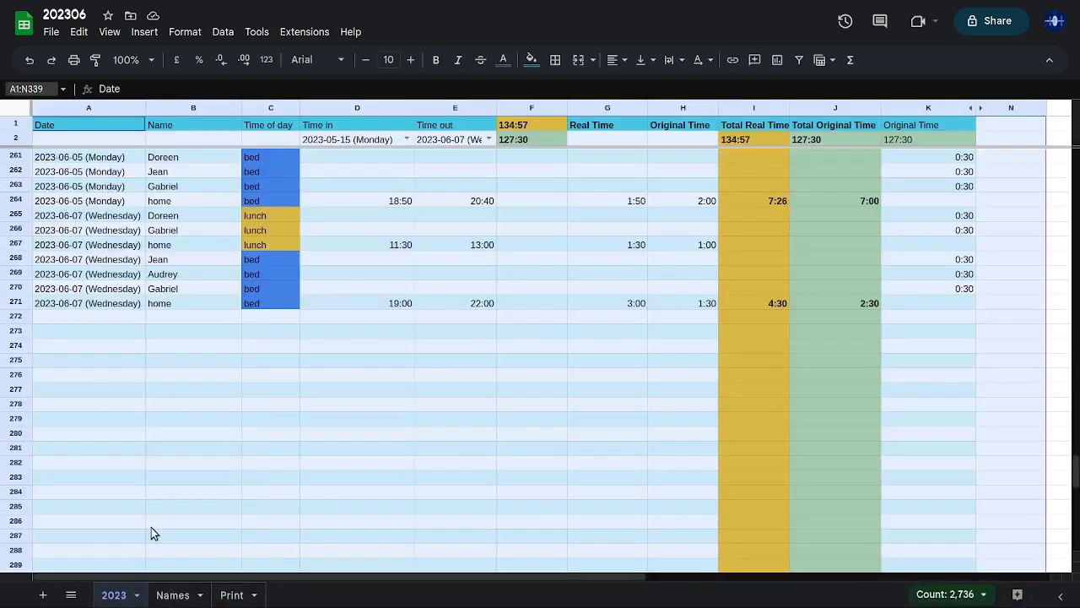
click(211, 465)
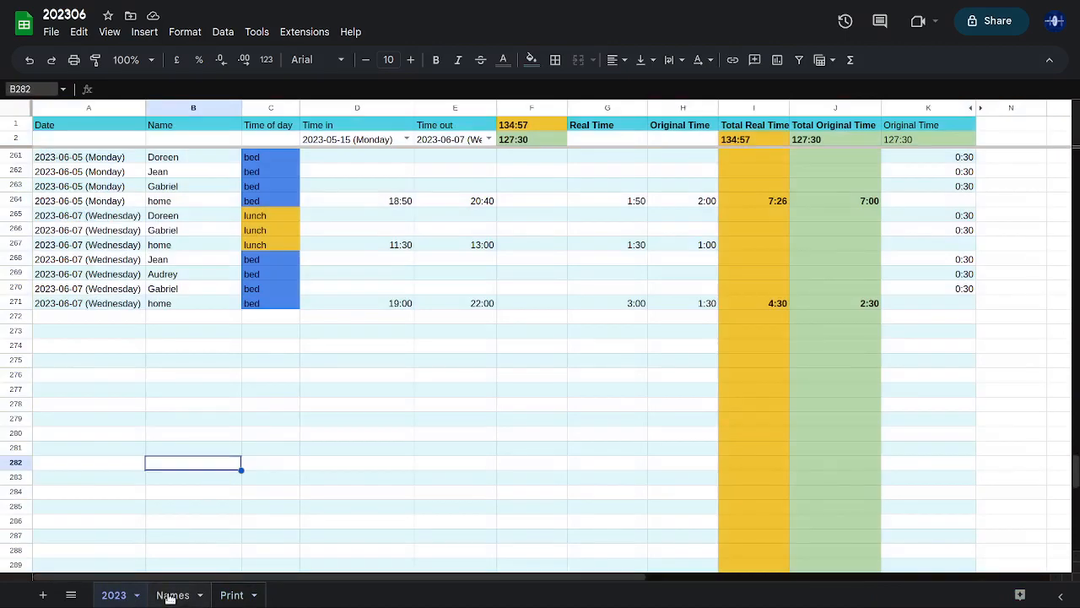
click(170, 595)
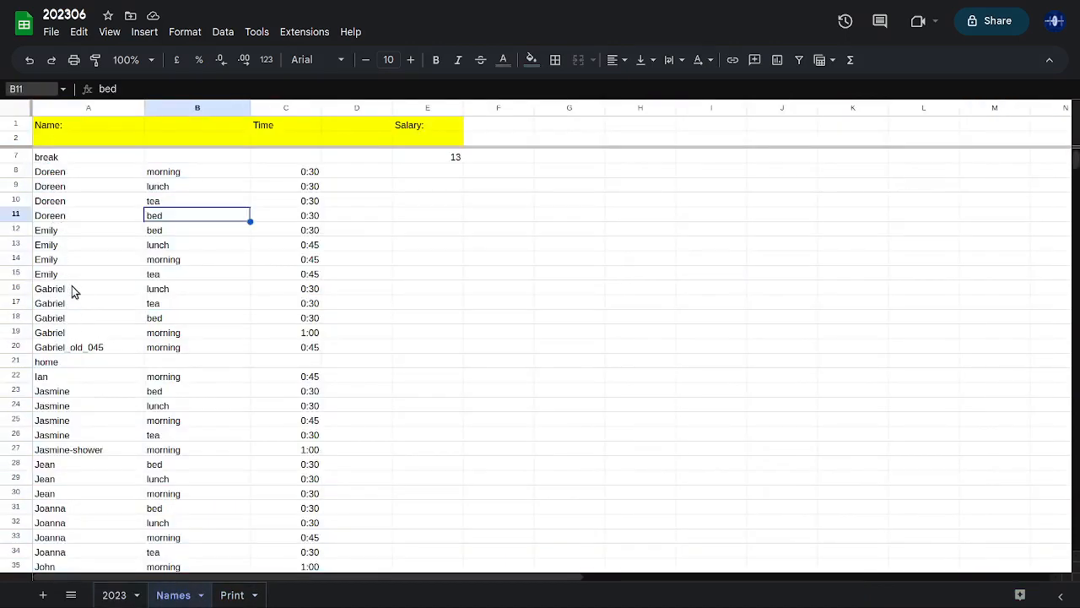
scroll(72, 291, down, 8)
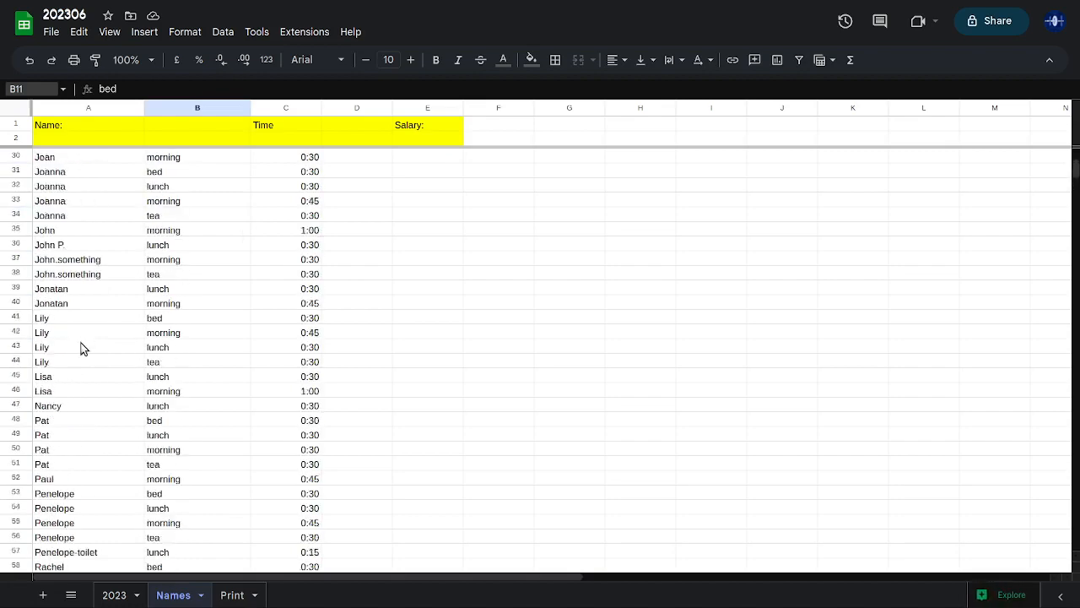
scroll(85, 346, up, 9)
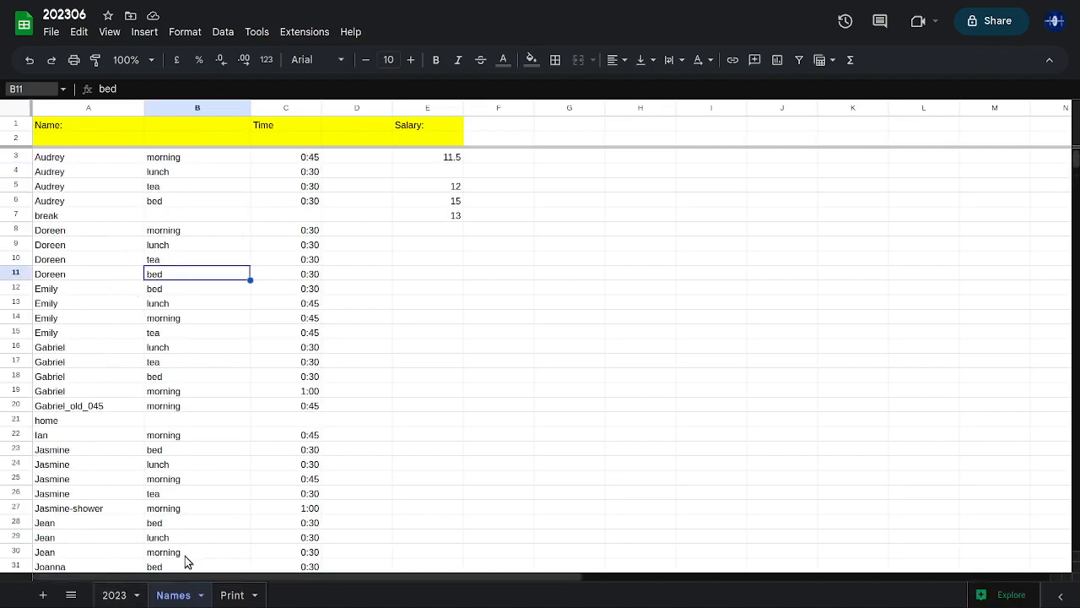
click(230, 595)
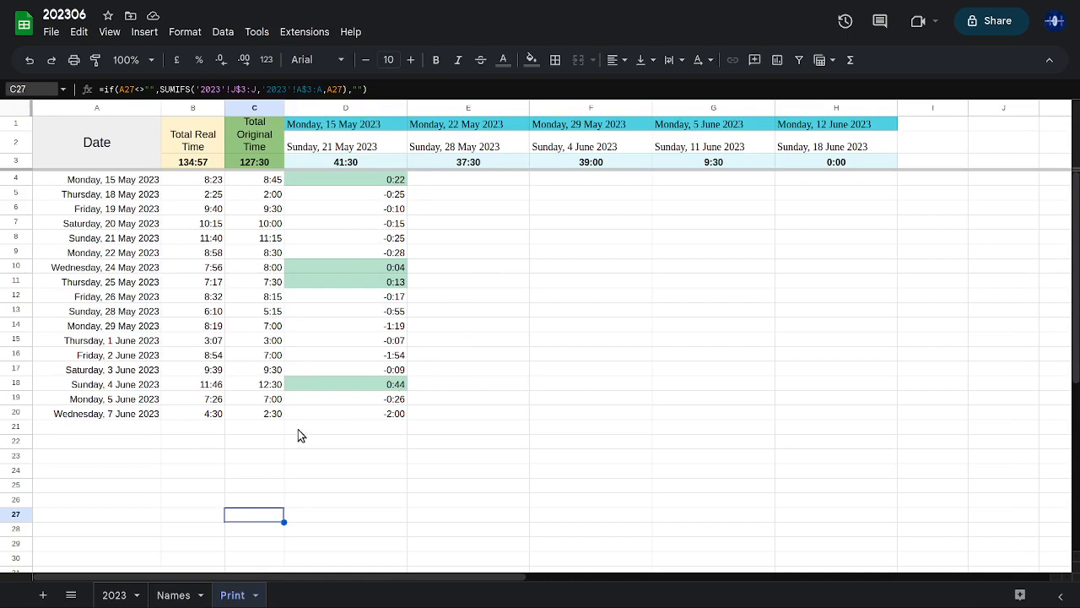
Inspect the date formula in the first empty row of the 2023 sheet, A272, and revisit the Names sheet
click(118, 595)
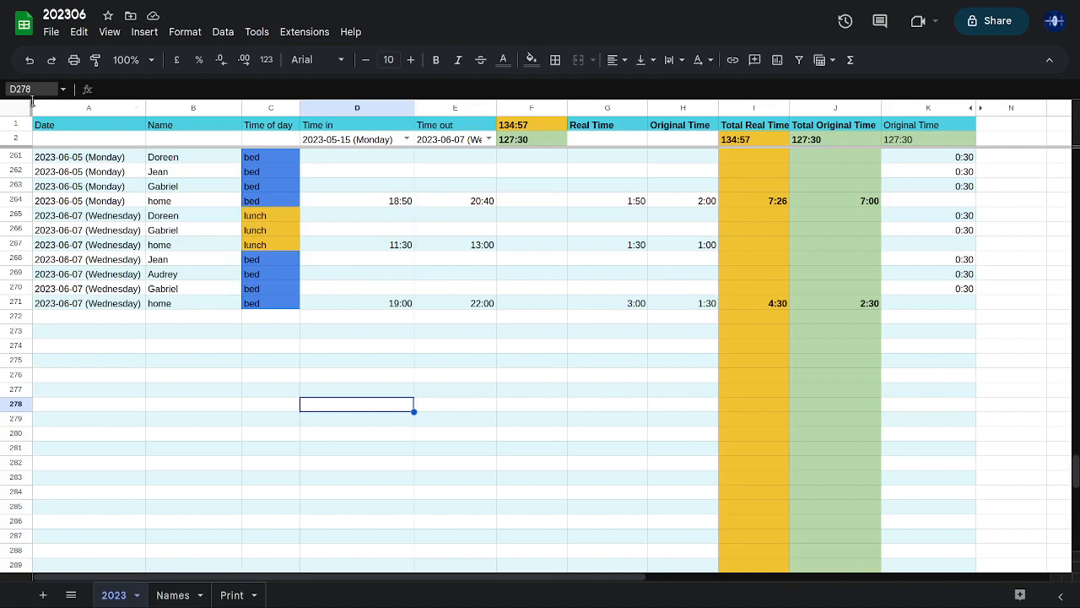
click(175, 330)
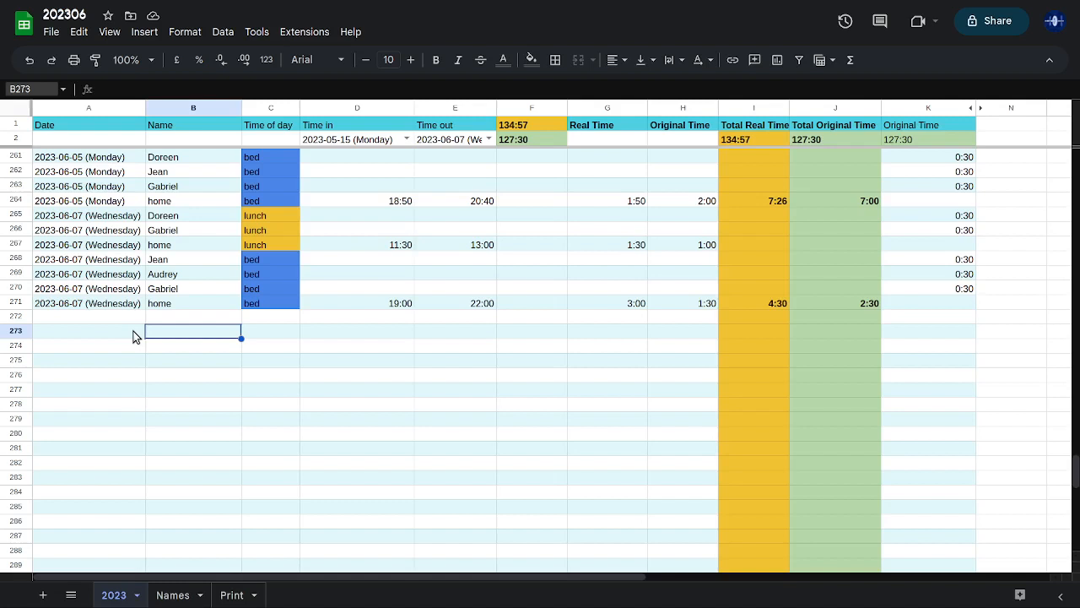
click(104, 316)
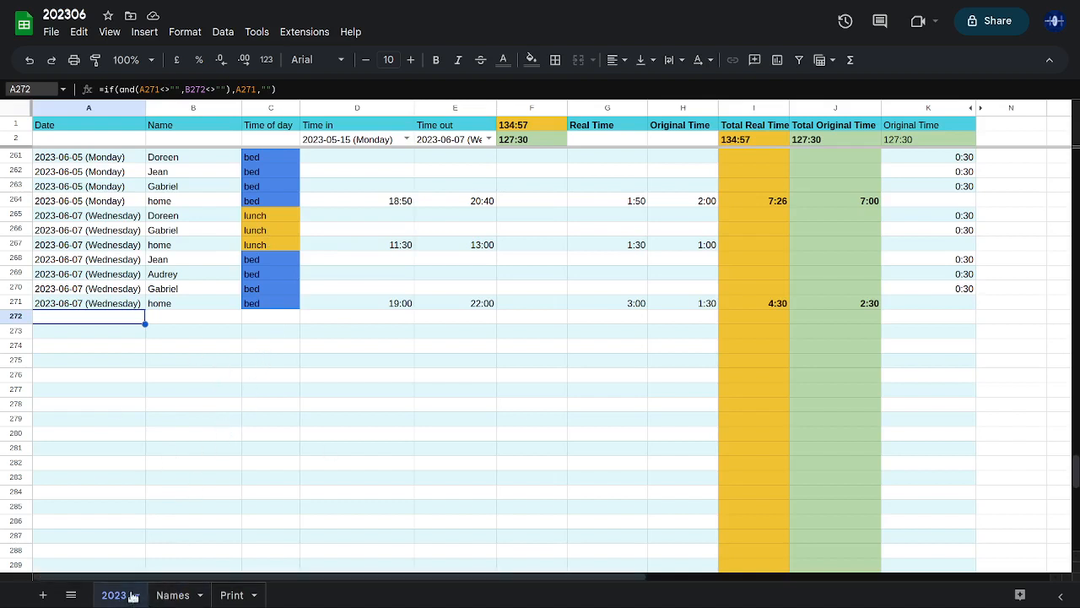
click(190, 595)
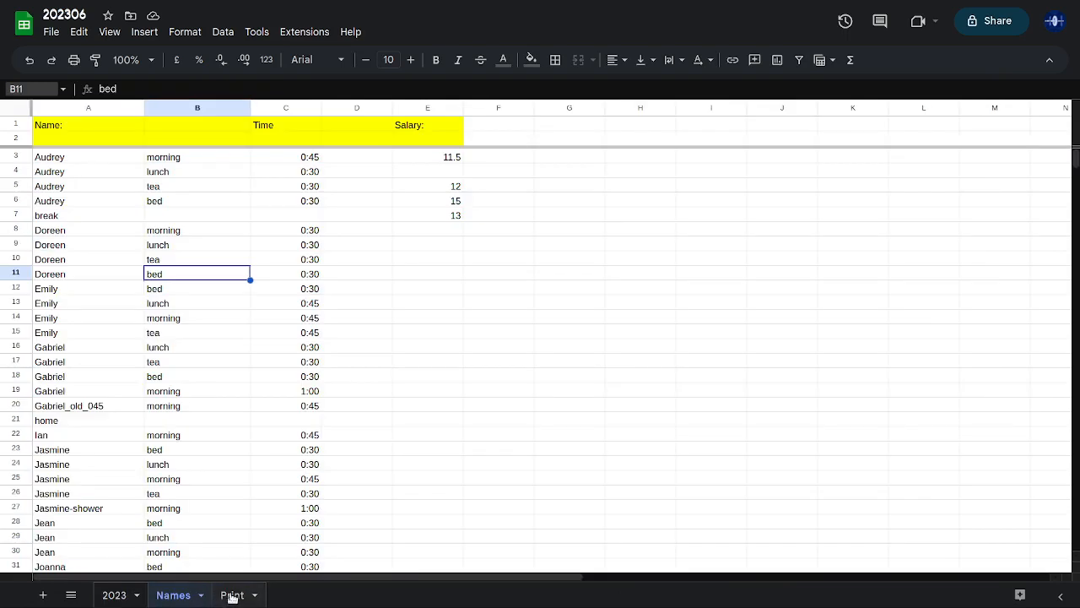
On the Print sheet, inspect the UNIQUE formula in A4 and go through the dates below it down to A16
click(233, 596)
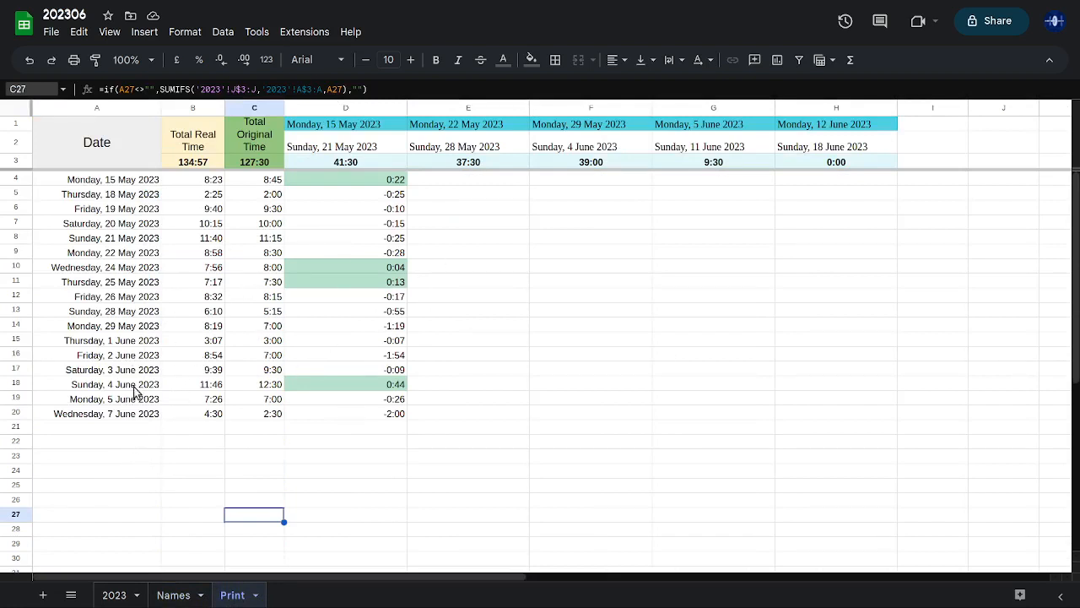
click(102, 177)
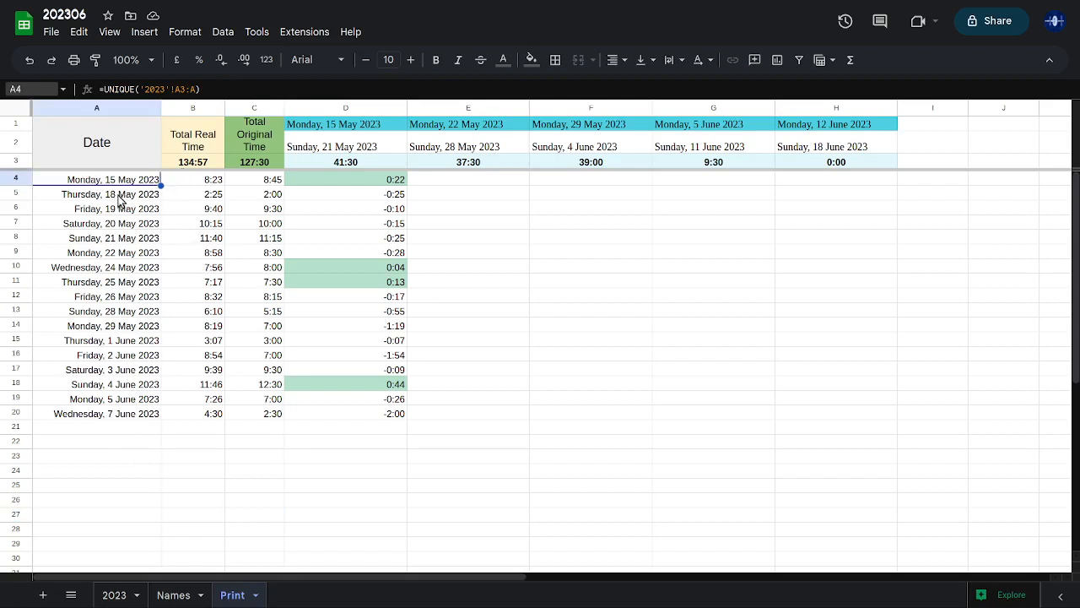
key(Down)
key(Down)
key(Down)
key(Down)
key(Down)
key(Down)
key(Down)
key(Down)
key(Down)
key(Down)
key(Down)
key(Down)
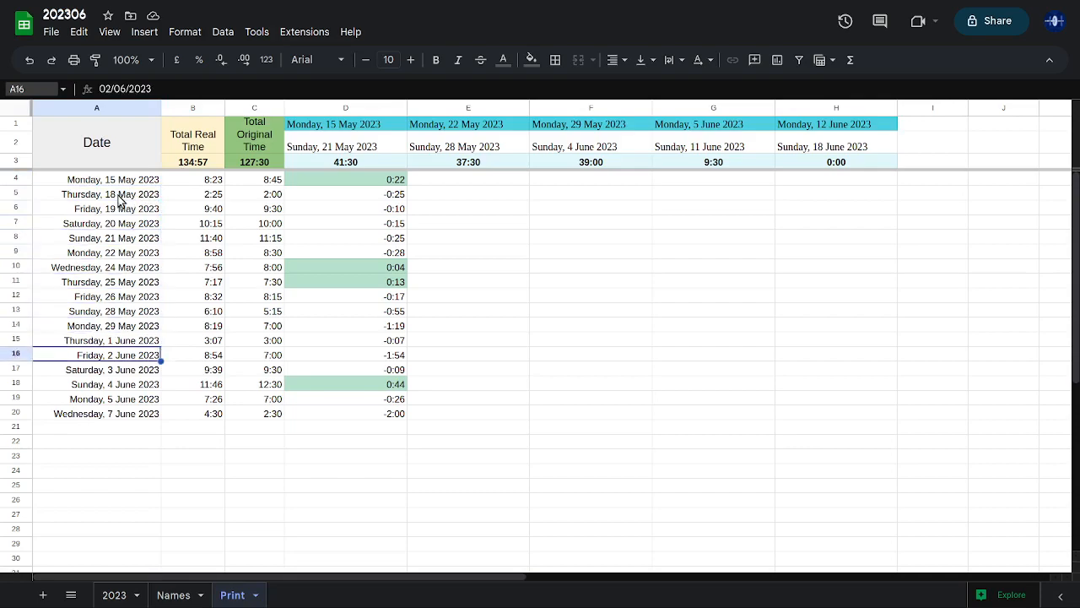
Examine the repeated dates in the Date column of the 2023 sheet, back to its first entries
click(115, 595)
click(129, 341)
scroll(122, 354, up, 20)
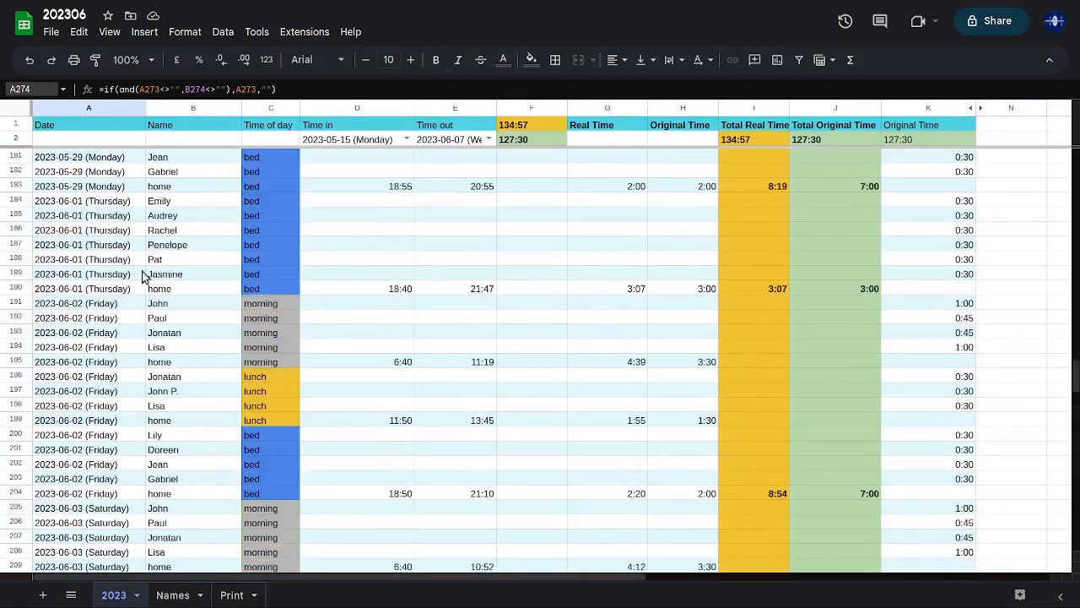
scroll(91, 228, up, 20)
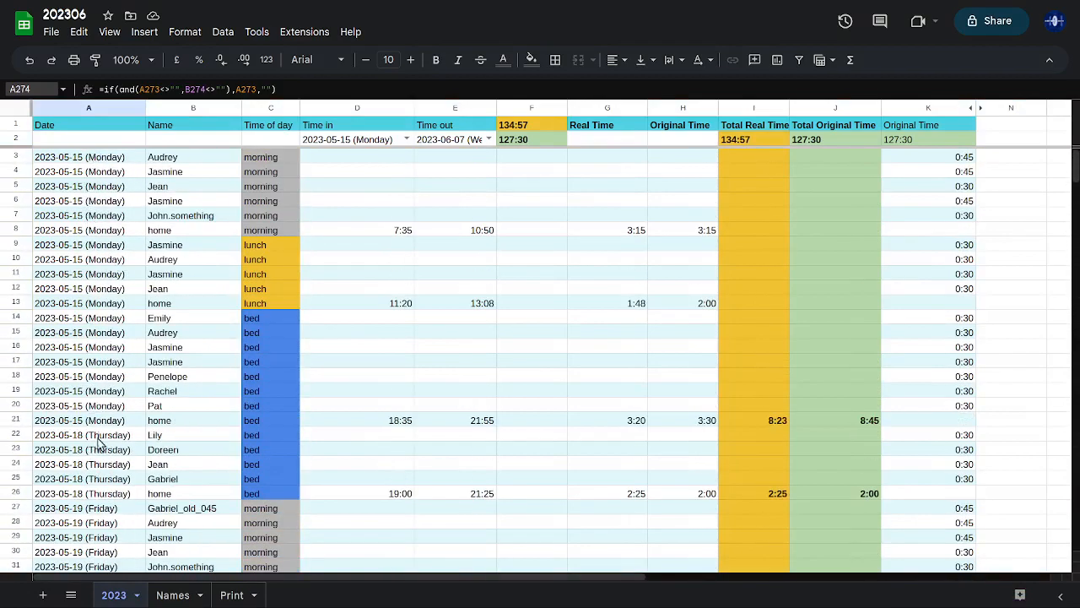
scroll(103, 481, down, 5)
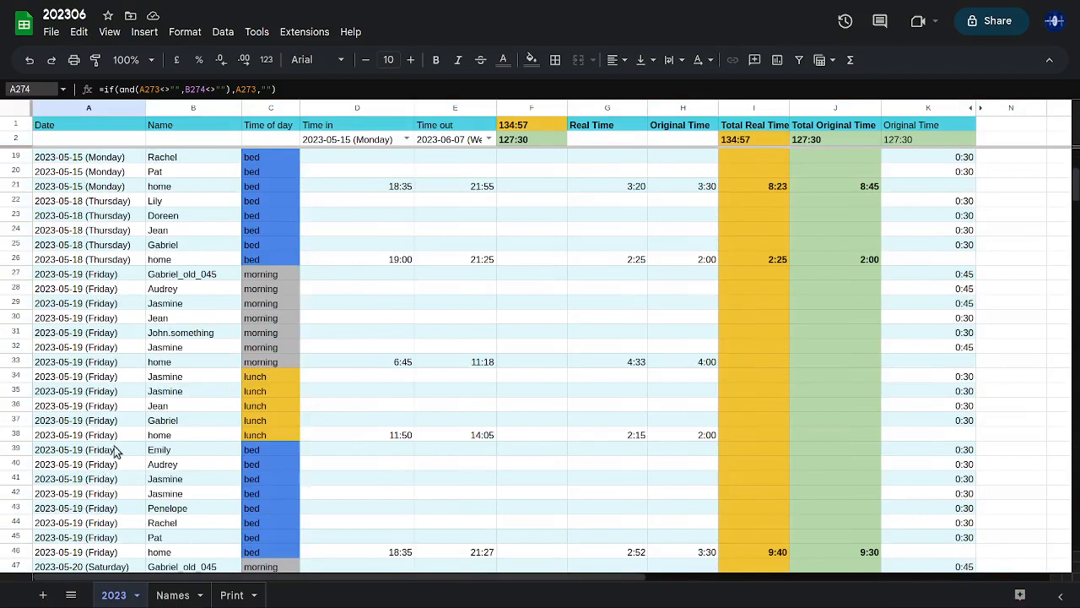
Inspect the SUMIFS formulas for Total Real Time in B4 and Total Original Time in C4 on the Print sheet
click(235, 597)
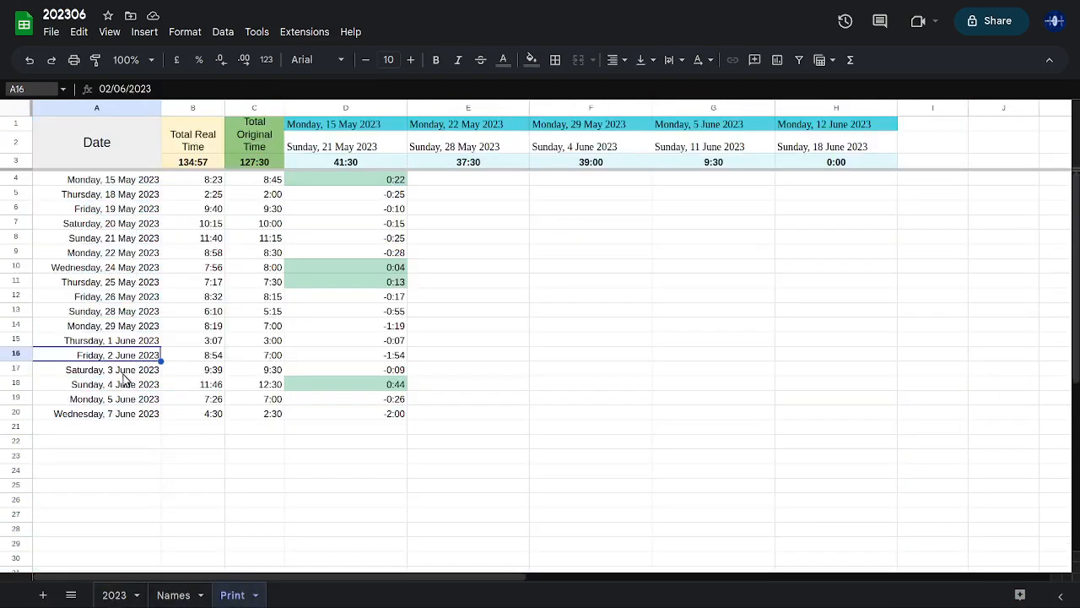
click(183, 183)
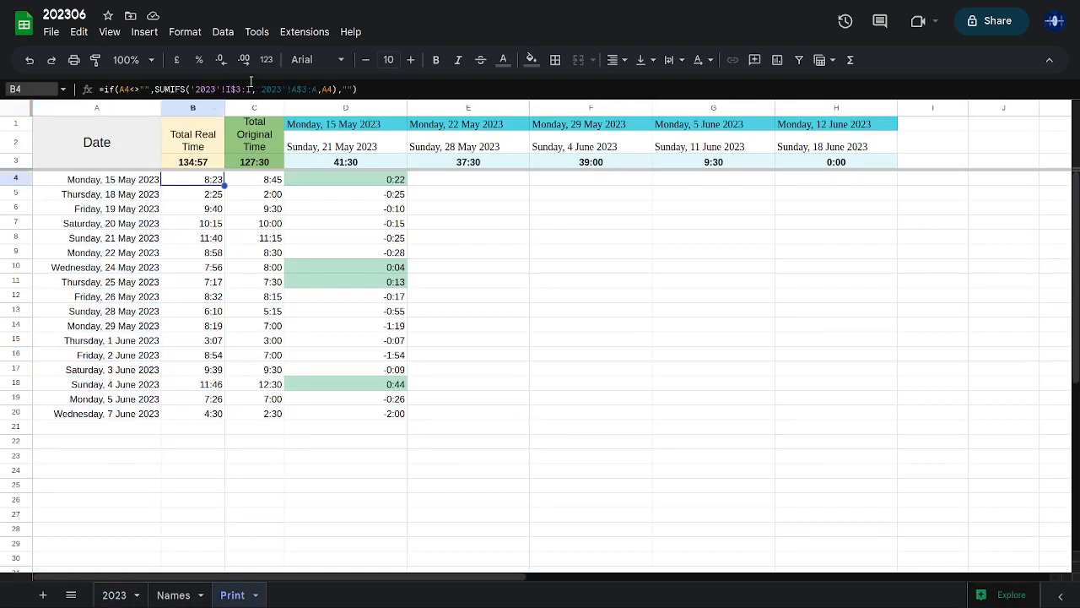
click(247, 186)
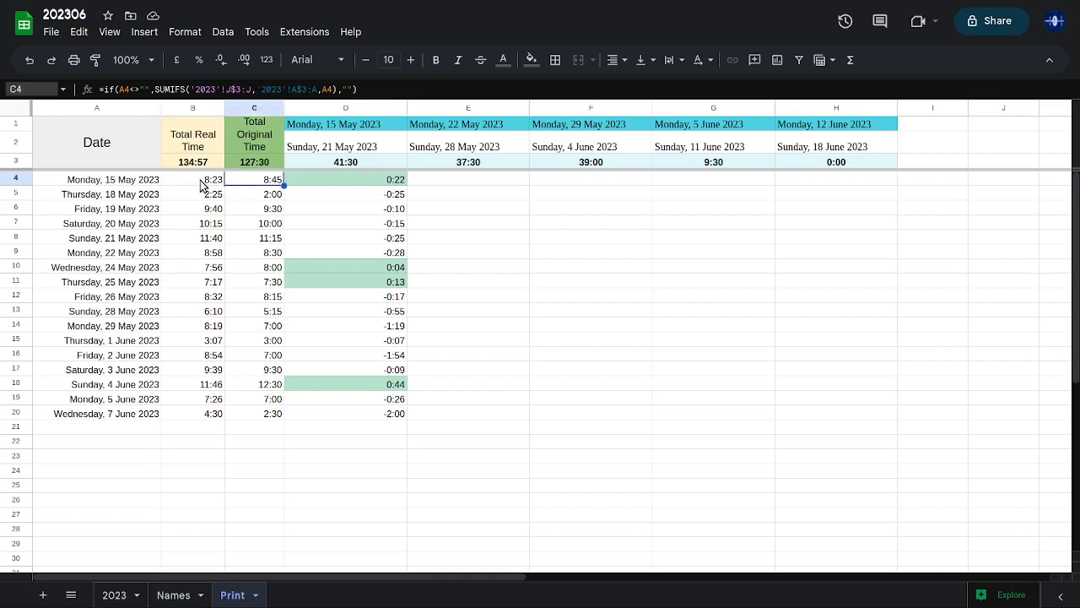
click(202, 183)
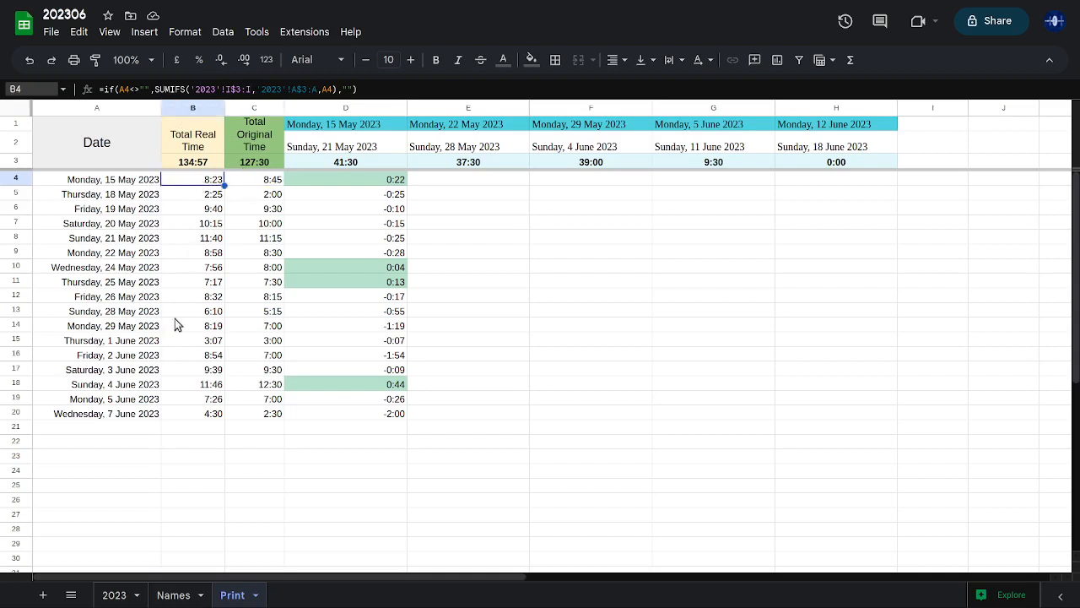
On the 2023 sheet, inspect the daily Total Real Time formula in I21 and the overall sum formulas in J2 and I2
click(113, 600)
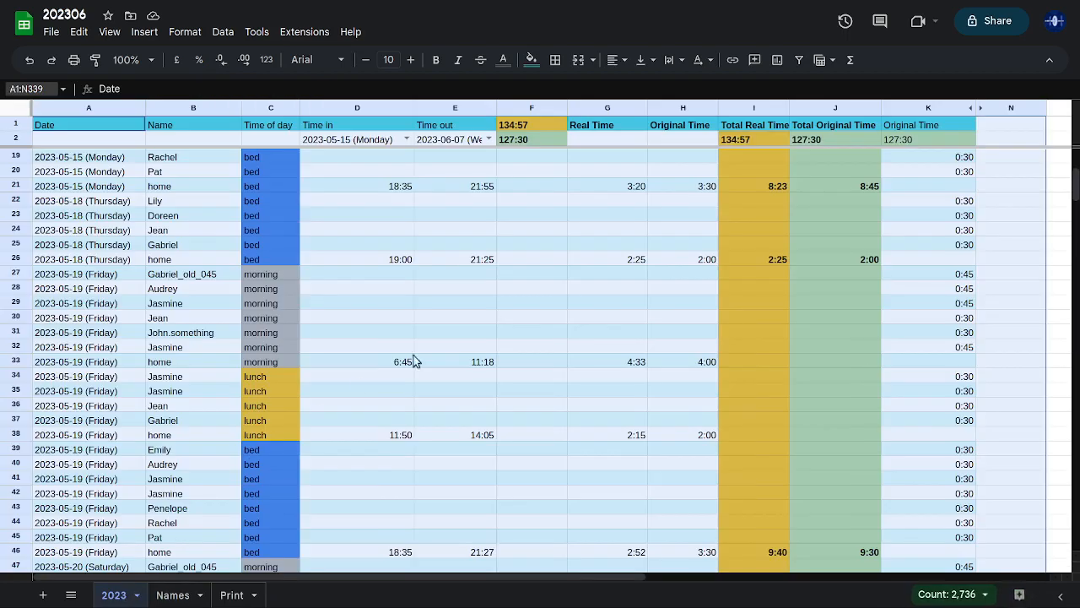
click(774, 189)
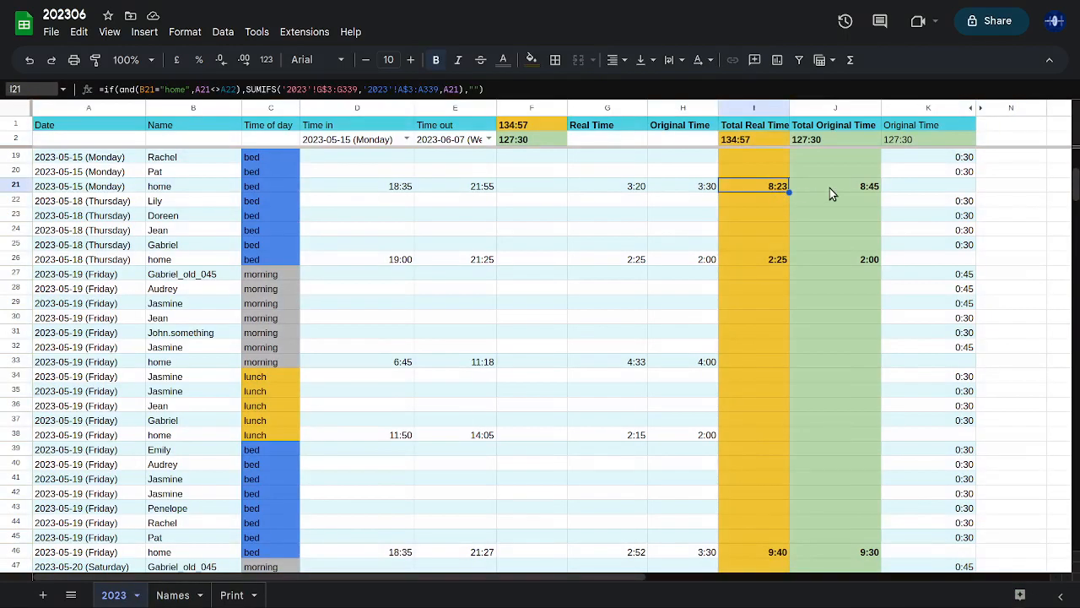
scroll(836, 144, up, 5)
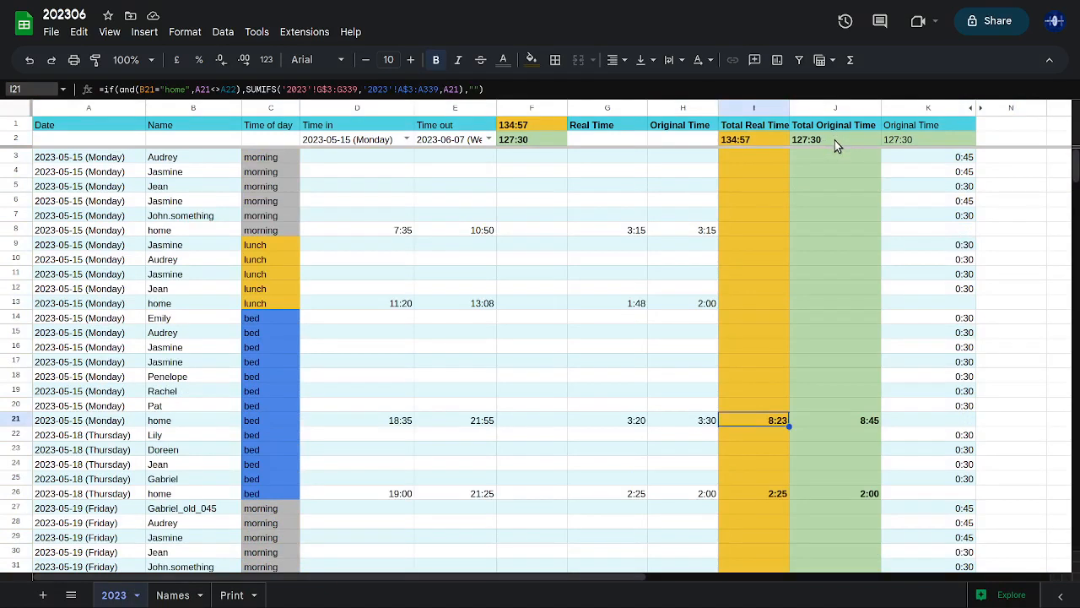
click(835, 140)
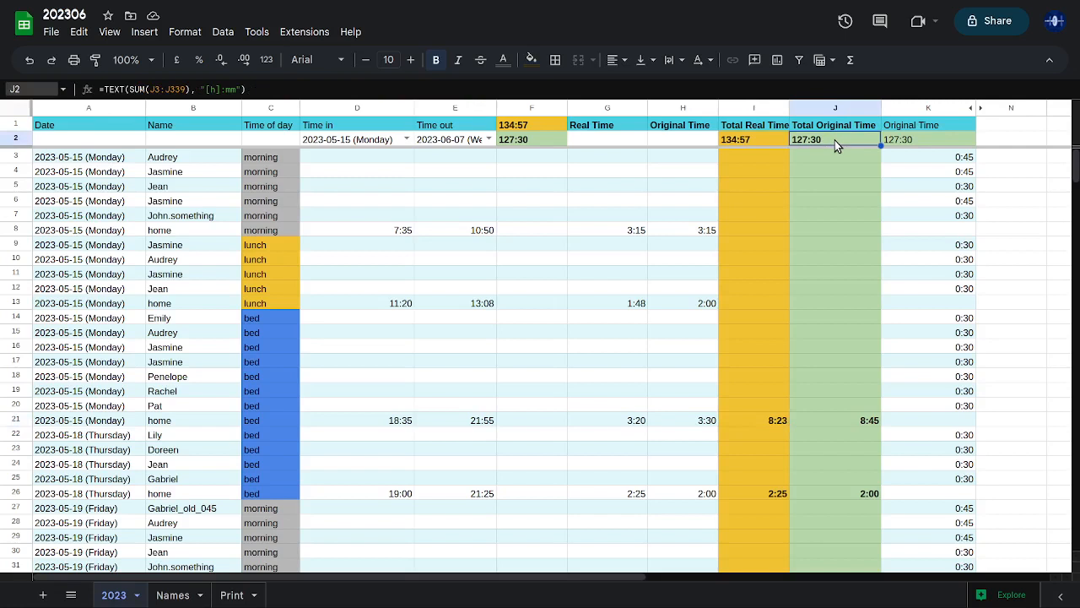
click(757, 142)
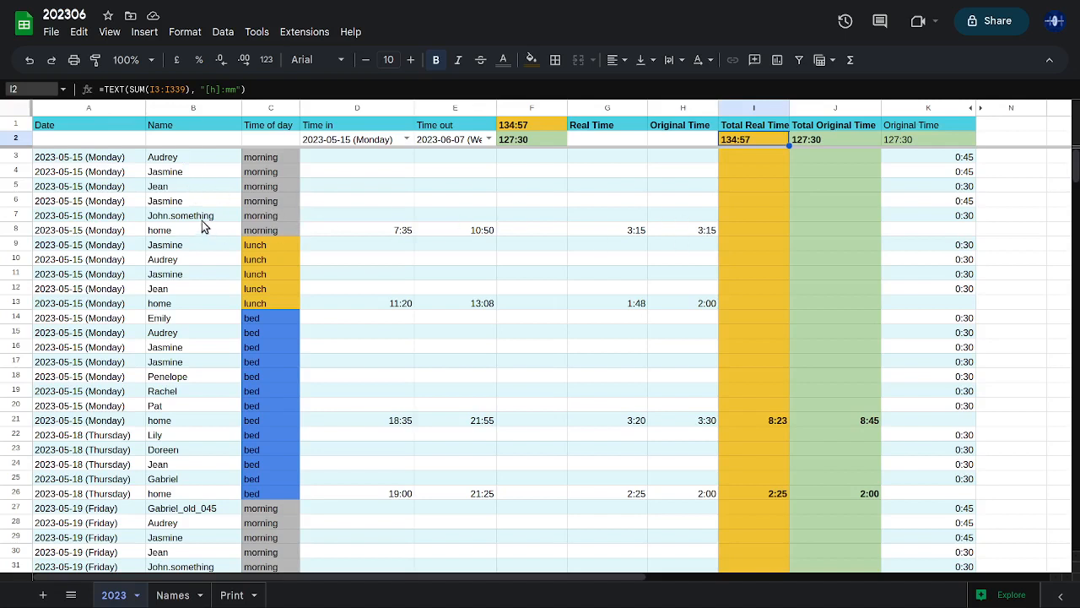
Check the time in and time out entries of the home rows in D8, E26, D21 and E21
click(364, 232)
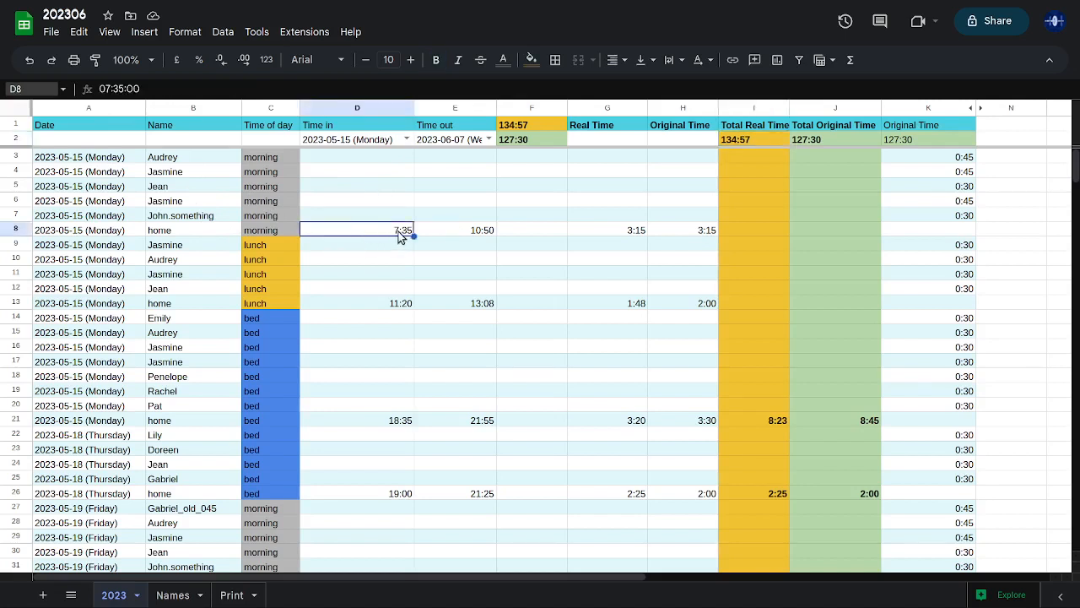
scroll(330, 298, down, 1)
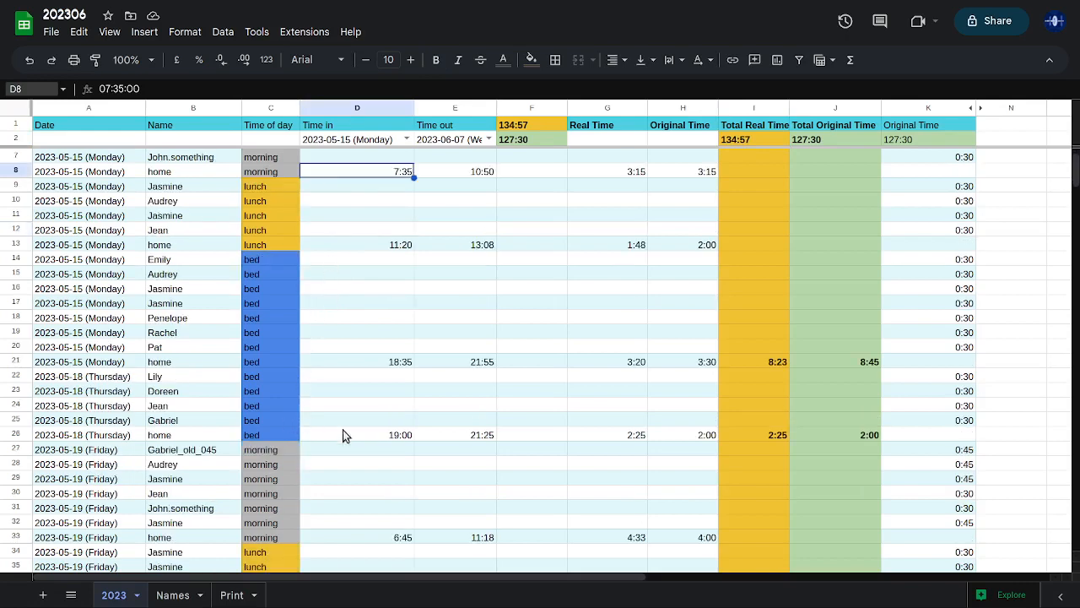
click(483, 440)
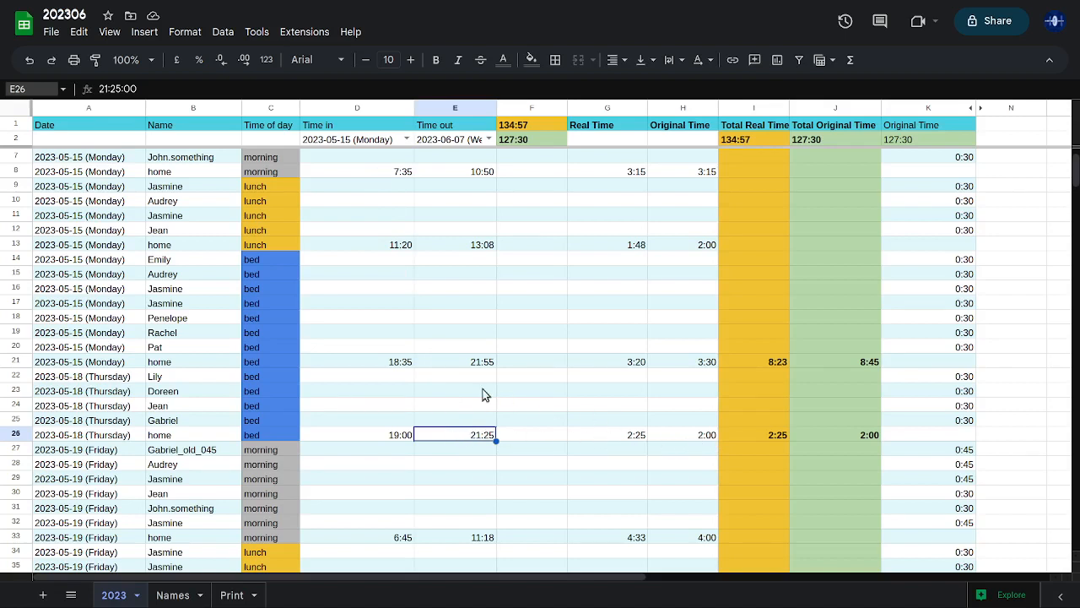
click(403, 369)
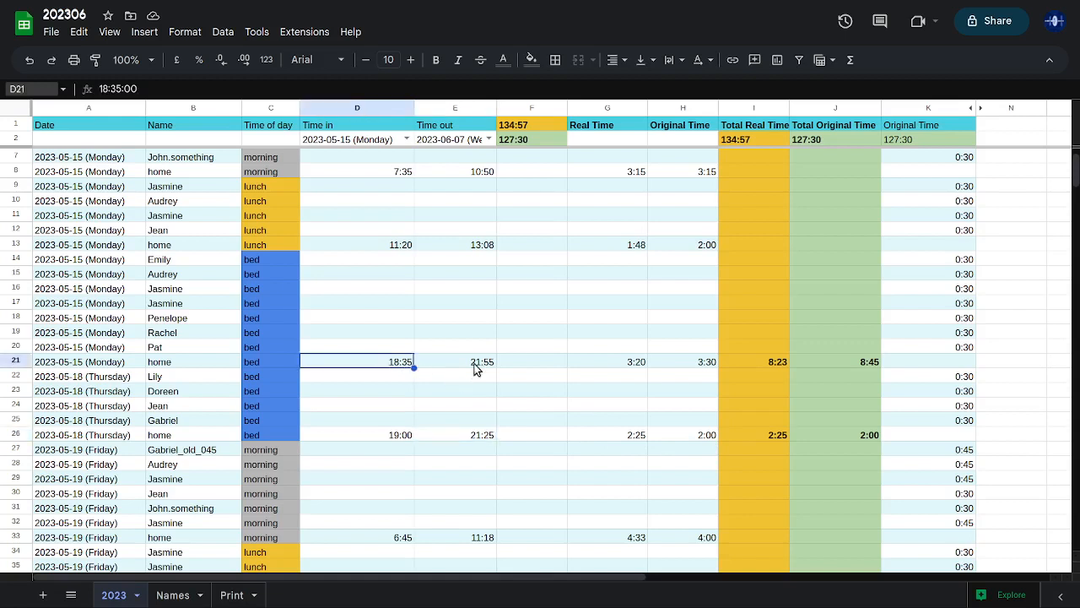
click(472, 370)
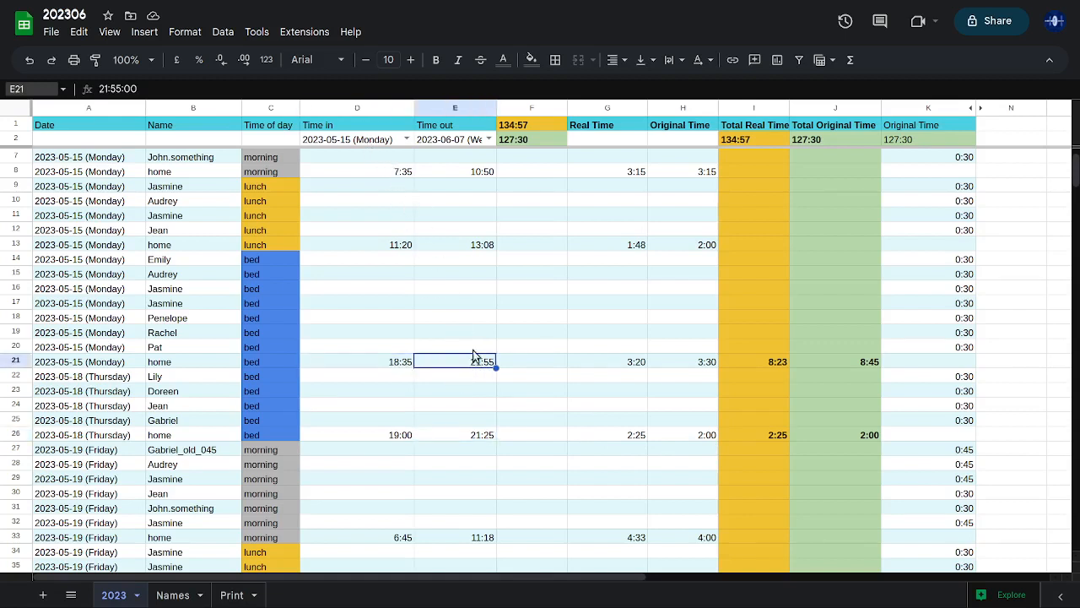
Inspect the daily total formulas in J21 and I21 and recheck the 15 May morning time in and time out in row 8
click(835, 365)
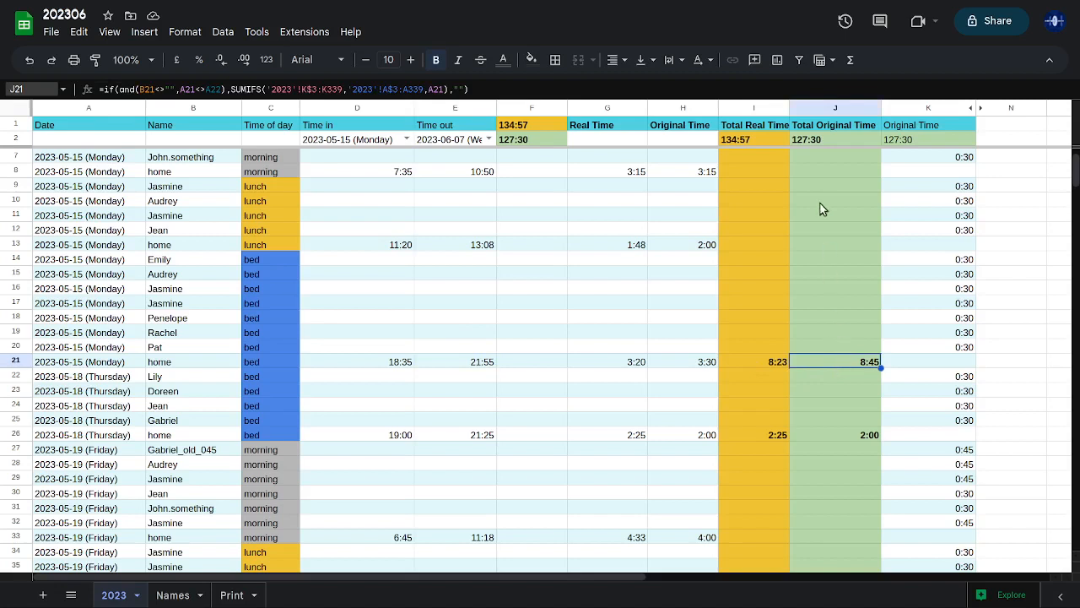
click(751, 363)
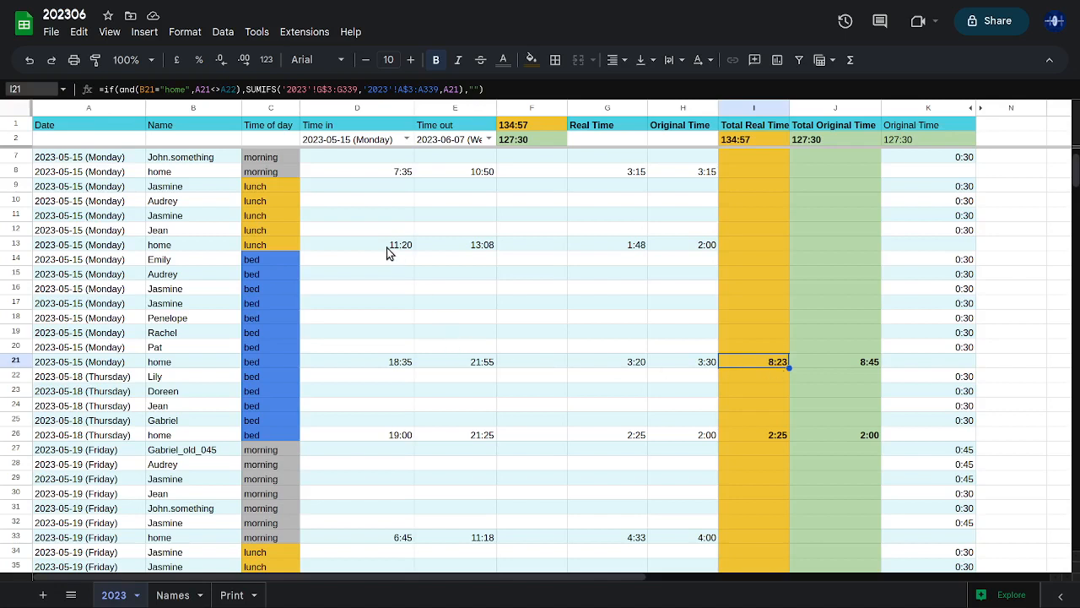
click(478, 172)
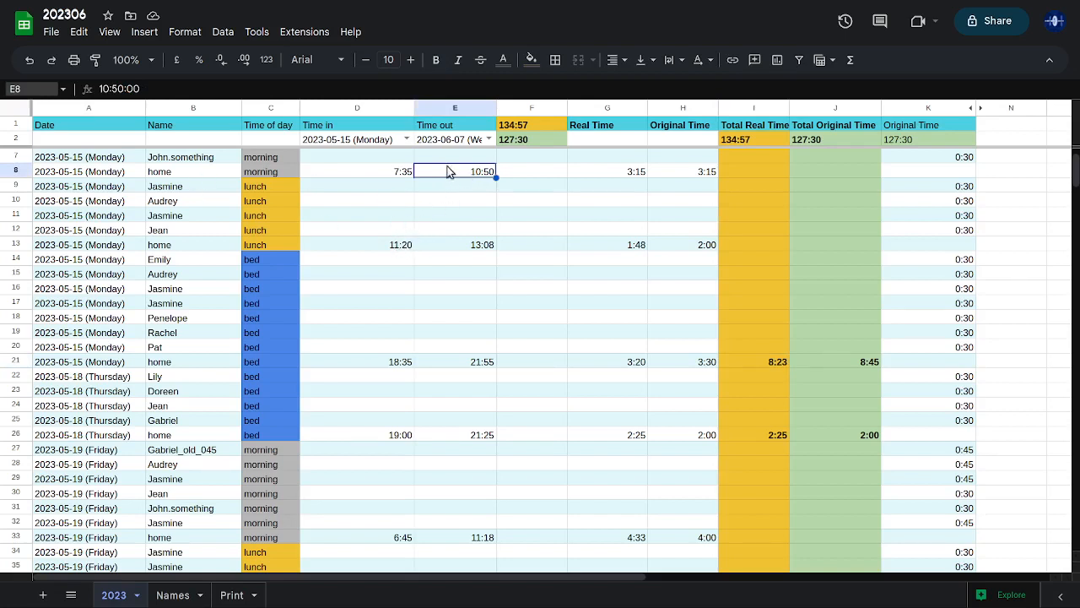
click(391, 174)
click(449, 246)
click(391, 175)
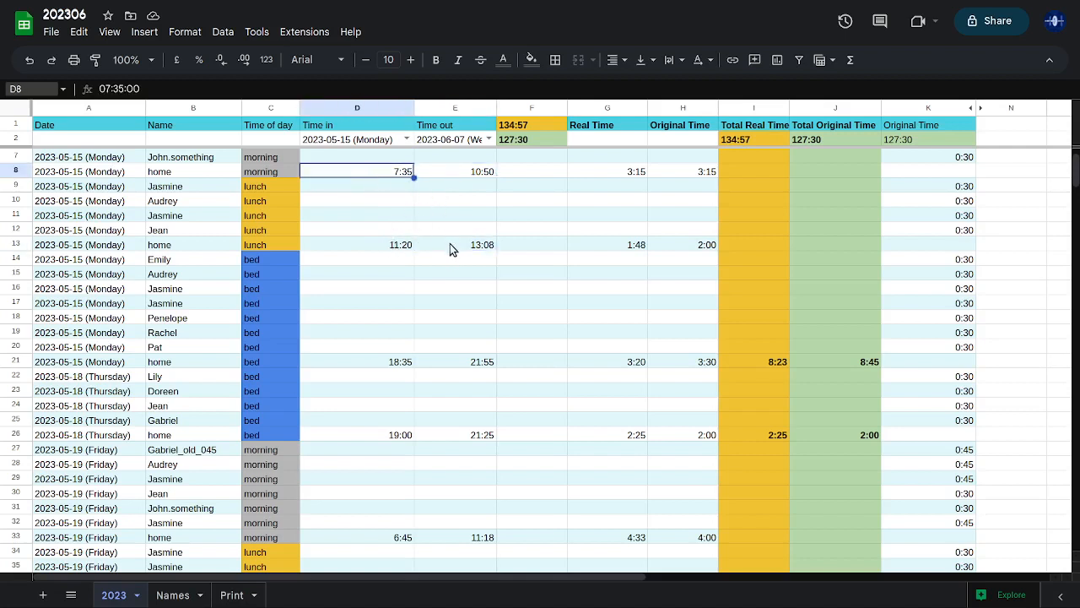
Compare the 15 May morning time in at D8 with the lunch time out at E13
click(450, 247)
click(390, 176)
click(451, 247)
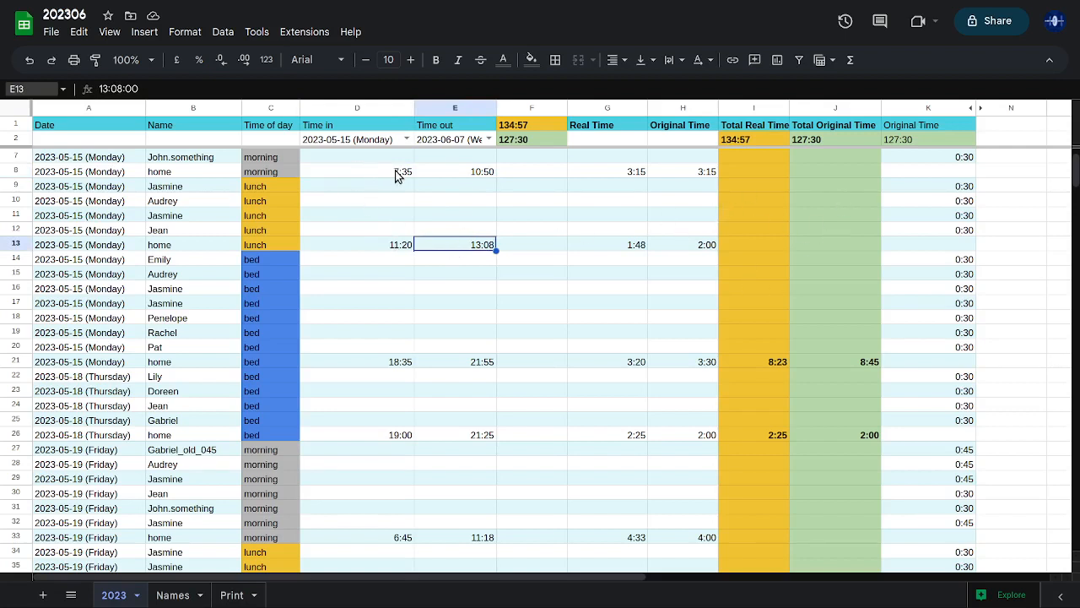
click(370, 175)
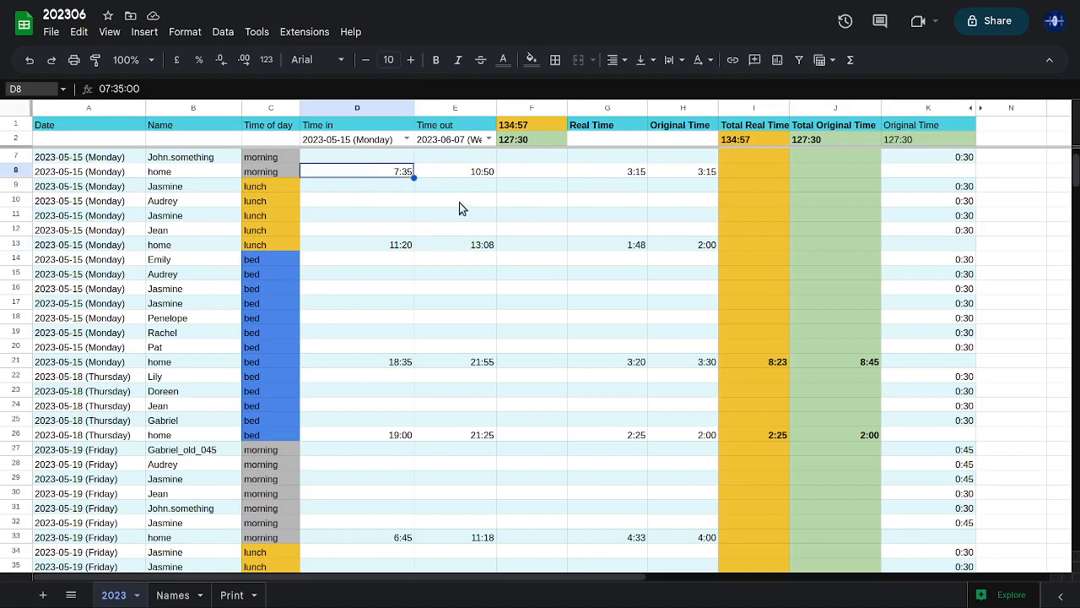
Compare the 15 May lunch time out at E13 with the bed shift's time in and time out at D21 and E21
click(380, 361)
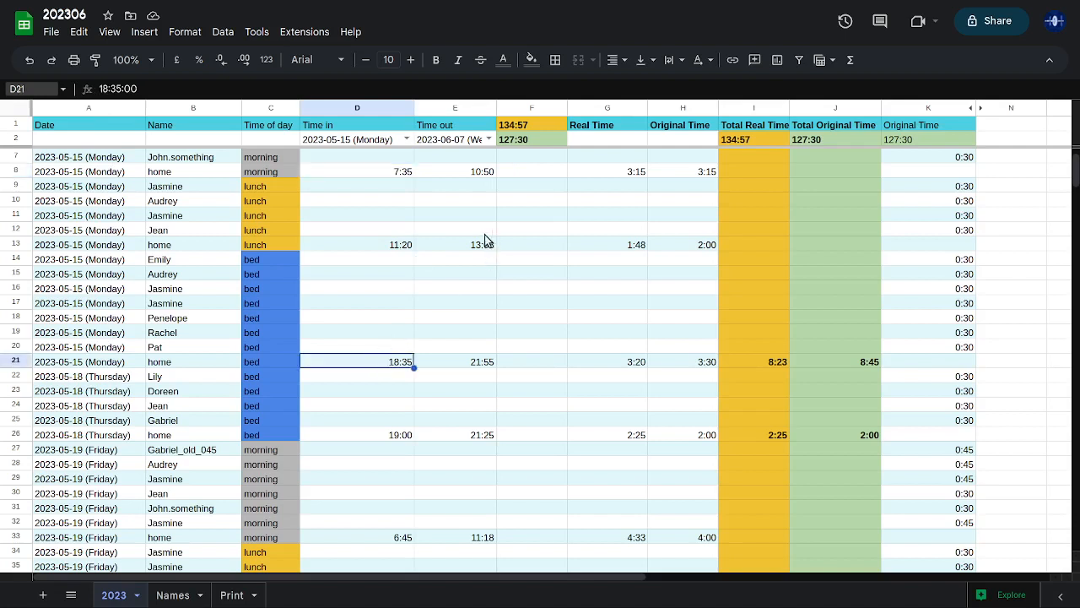
click(480, 244)
click(382, 363)
click(465, 245)
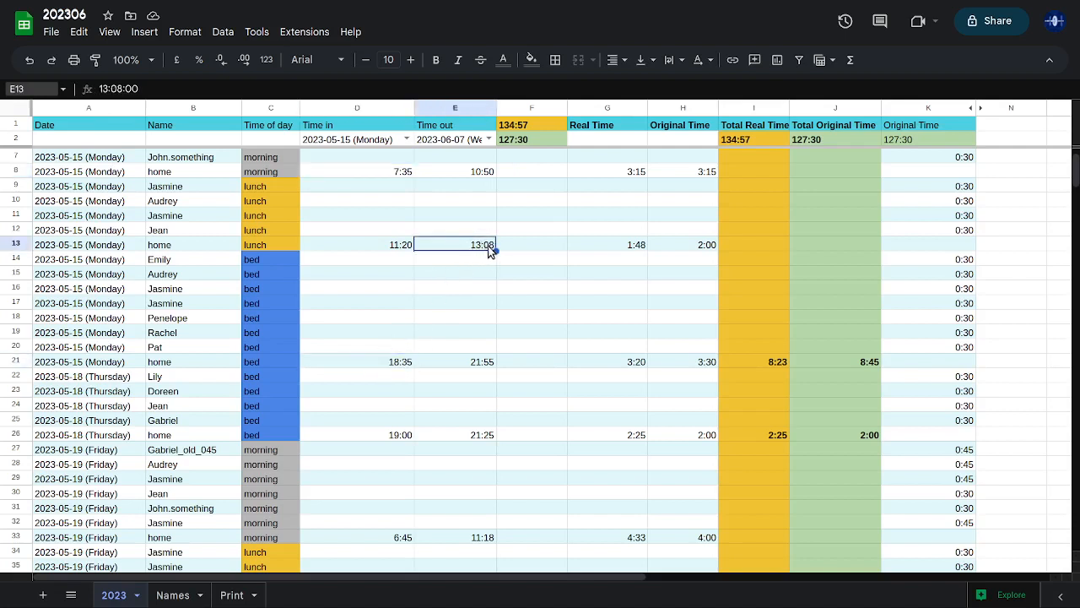
click(378, 363)
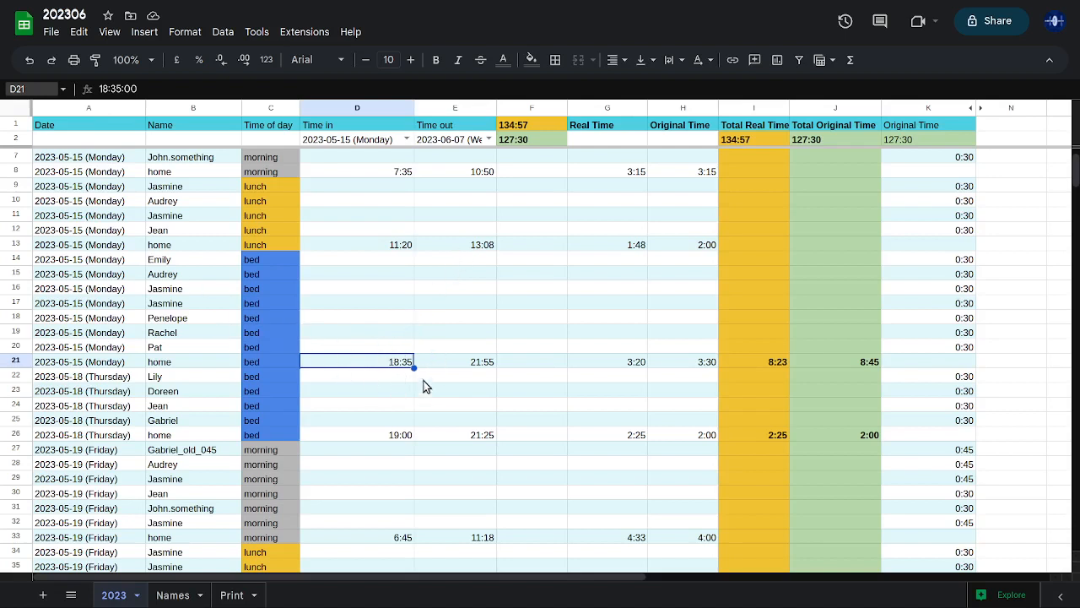
click(468, 369)
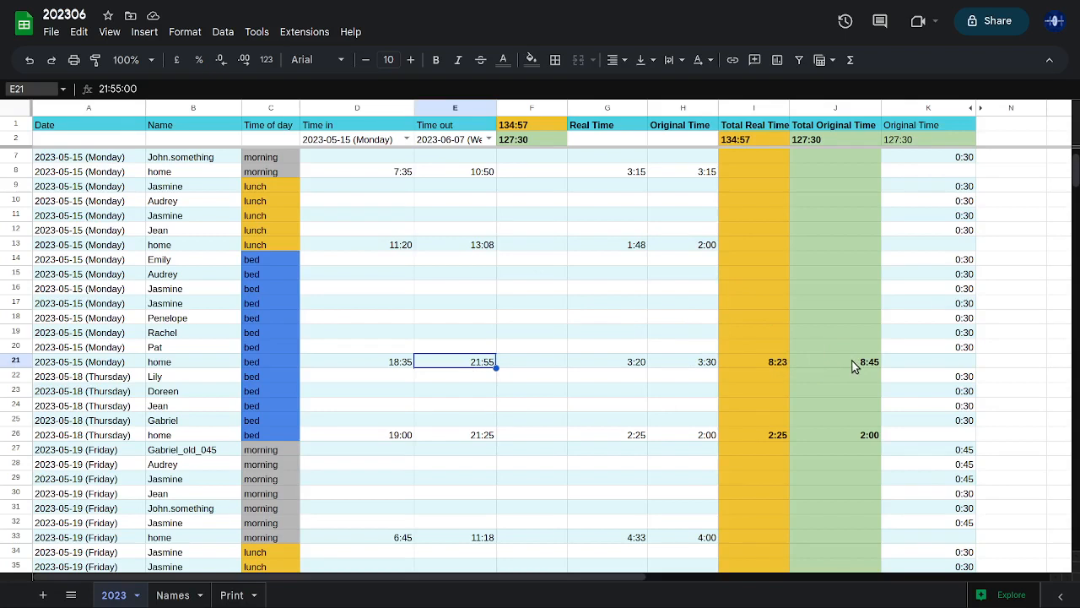
Inspect the Original Time formula in K20 and the daily total formulas in I20, J21 and I21
click(943, 348)
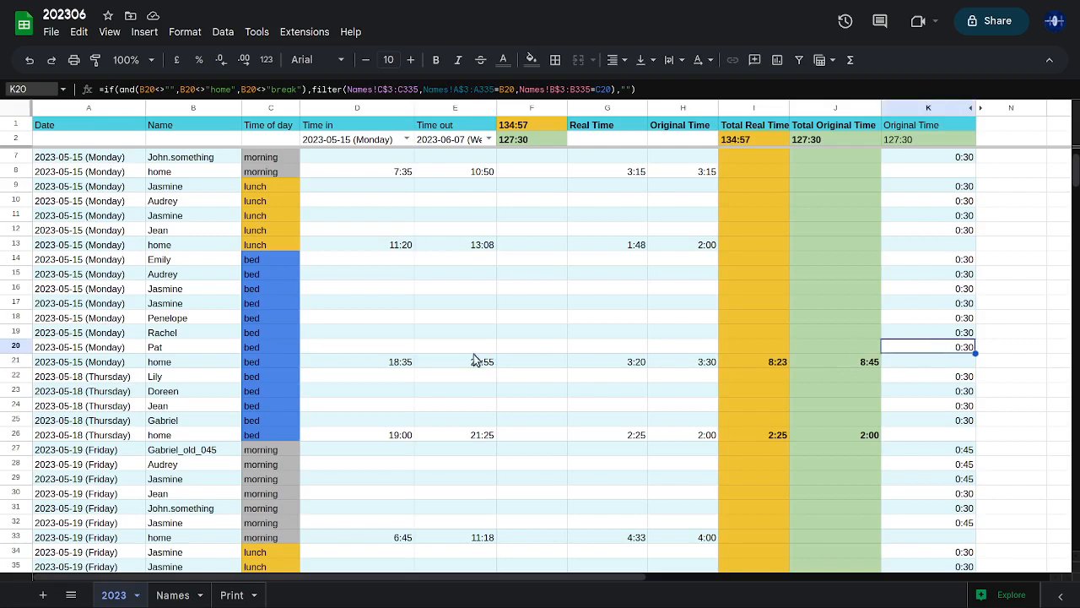
click(194, 346)
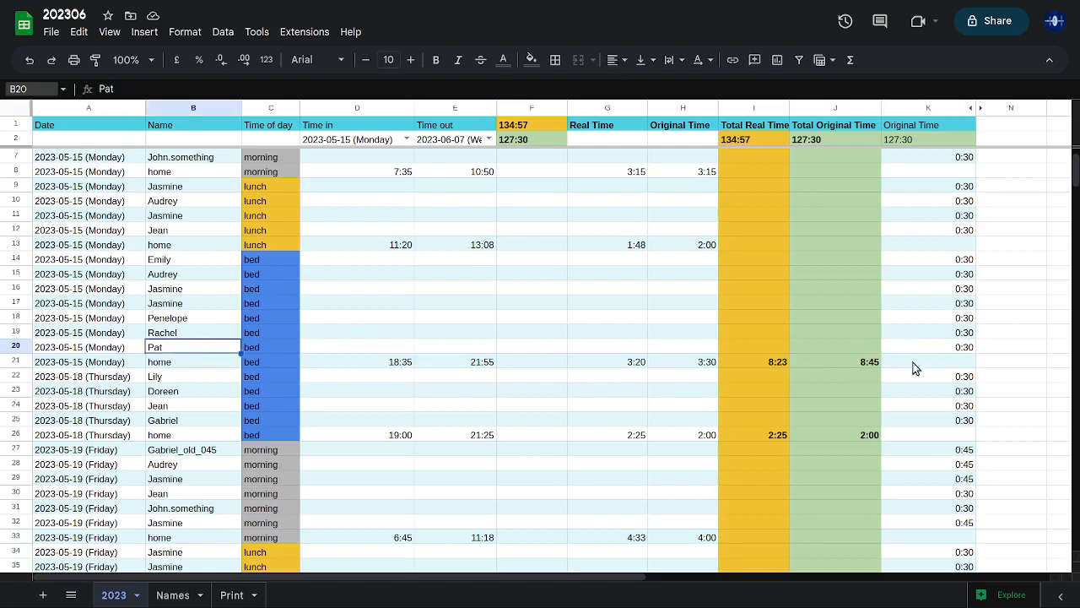
click(738, 346)
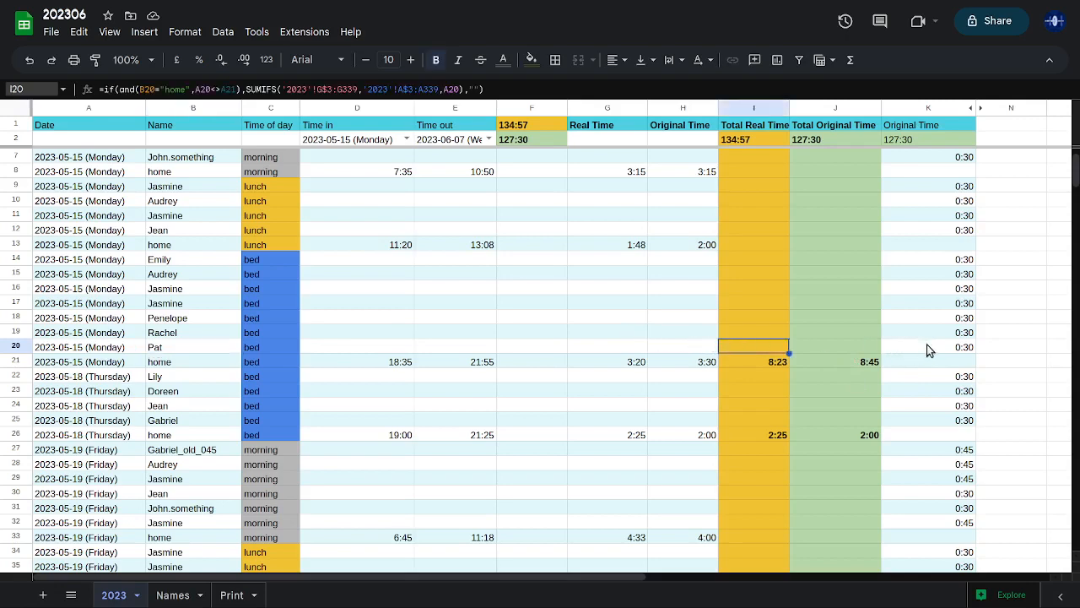
scroll(808, 380, down, 5)
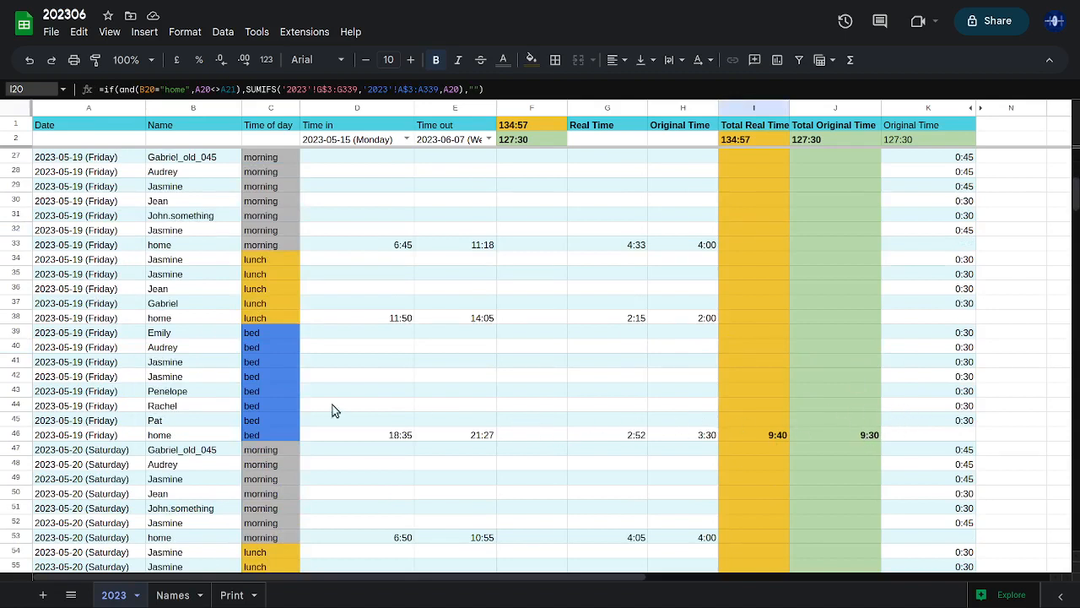
scroll(495, 444, up, 8)
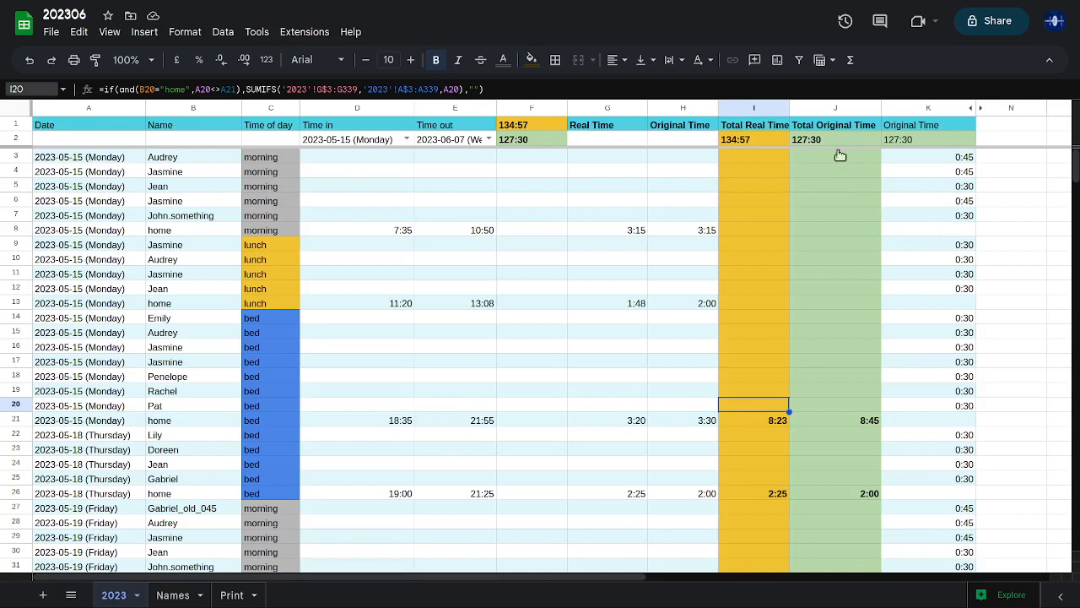
click(853, 420)
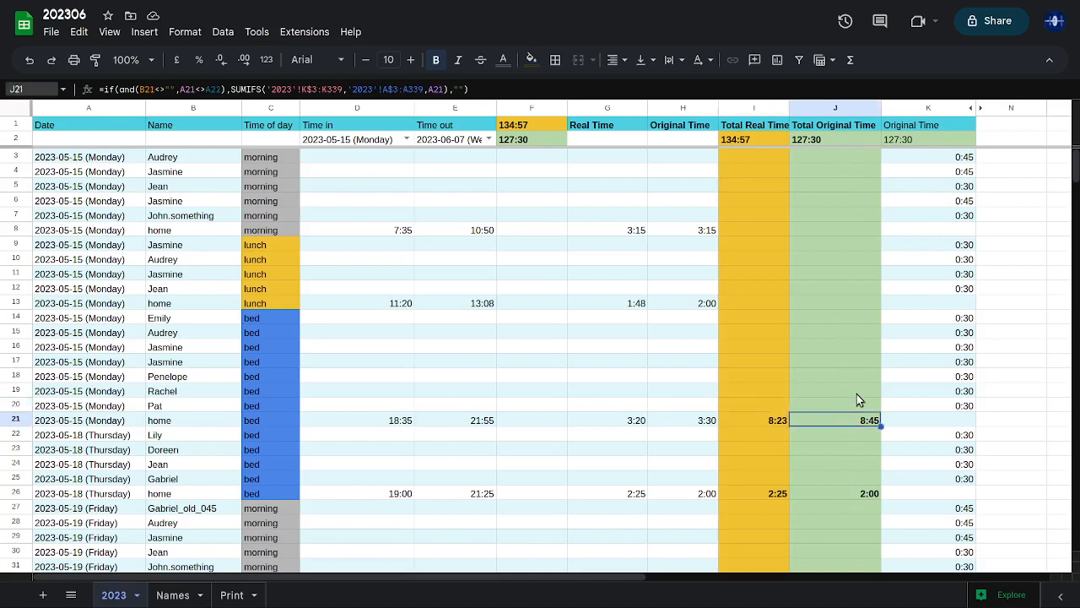
click(758, 423)
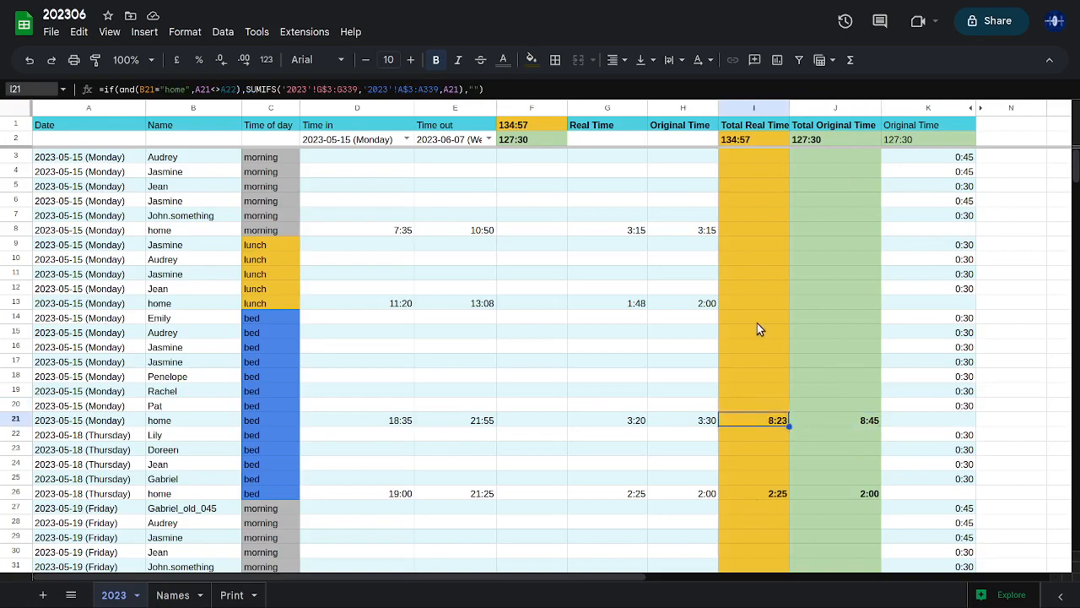
Enter the date 2023-06-08 in A272, the first empty row below the existing records
scroll(618, 421, down, 20)
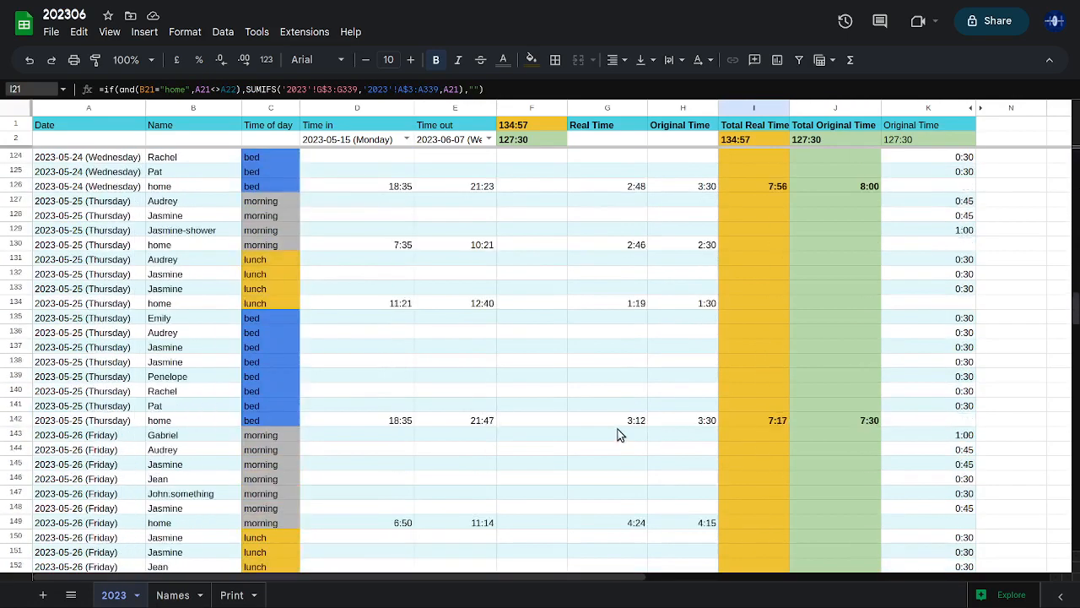
scroll(619, 418, down, 3)
scroll(623, 417, up, 3)
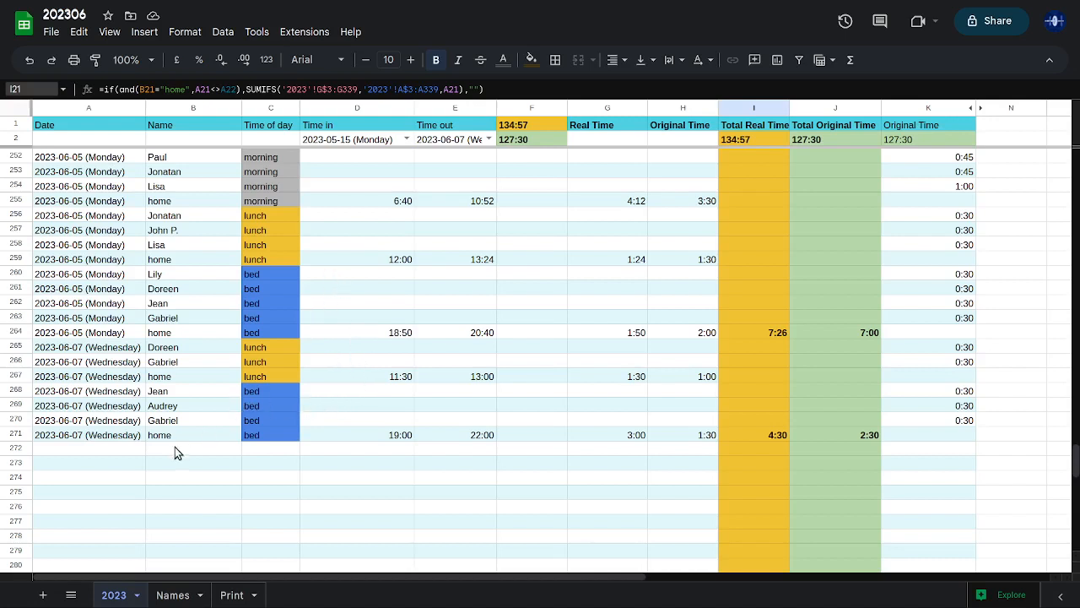
click(127, 448)
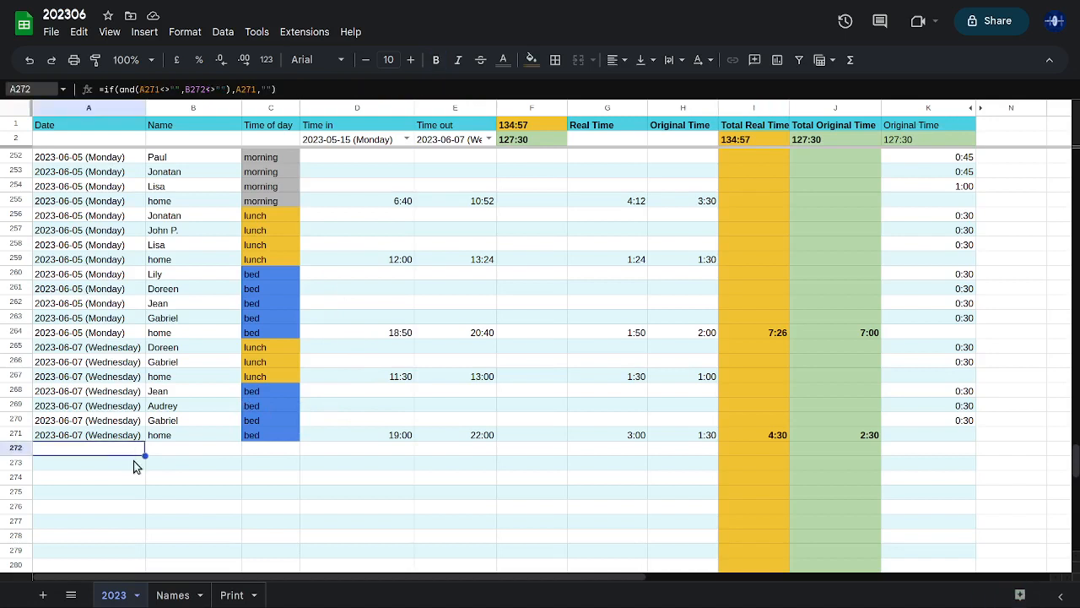
text(0-)
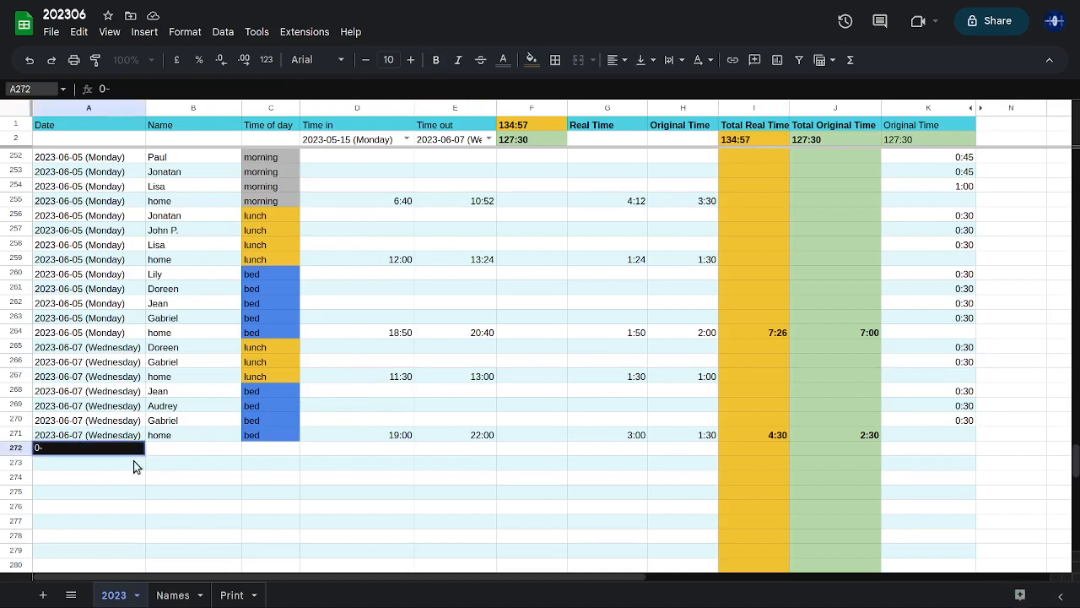
text(06)
key(BackSpace)
key(BackSpace)
text(8-06)
key(Return)
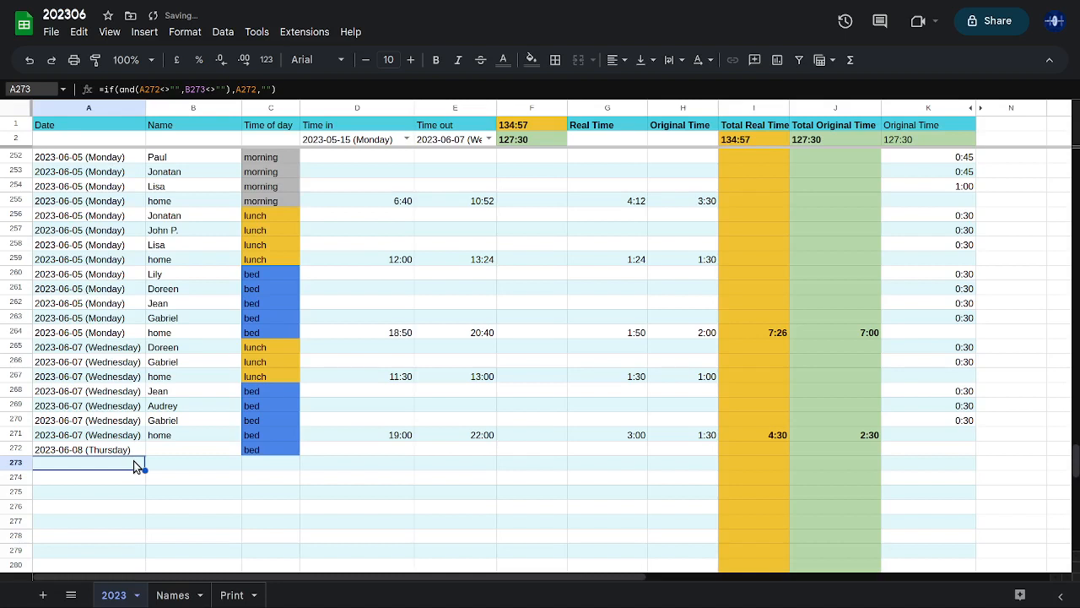
key(Up)
key(Right)
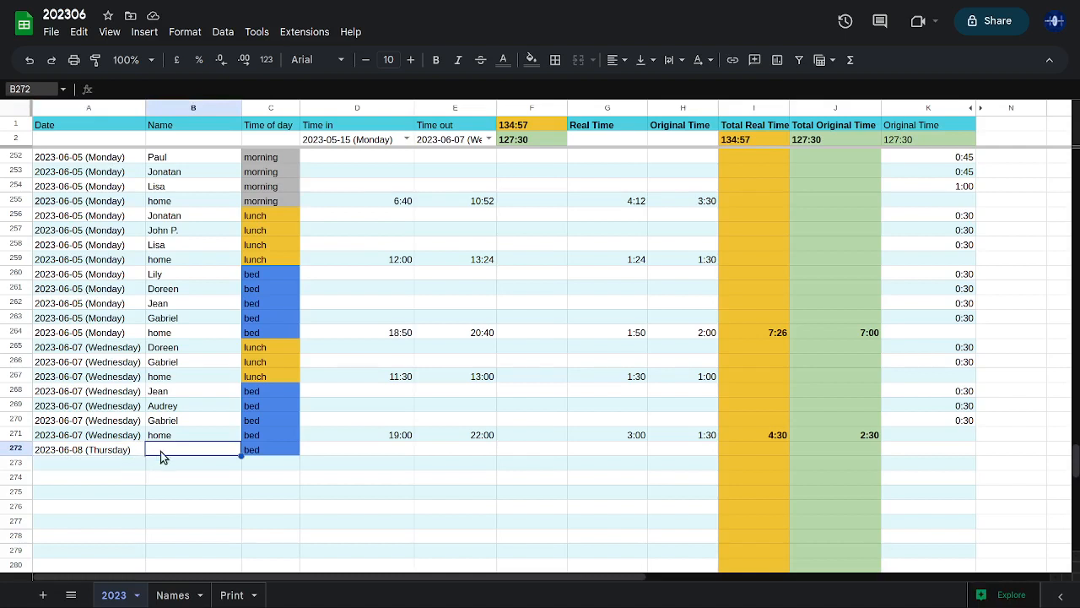
double_click(173, 447)
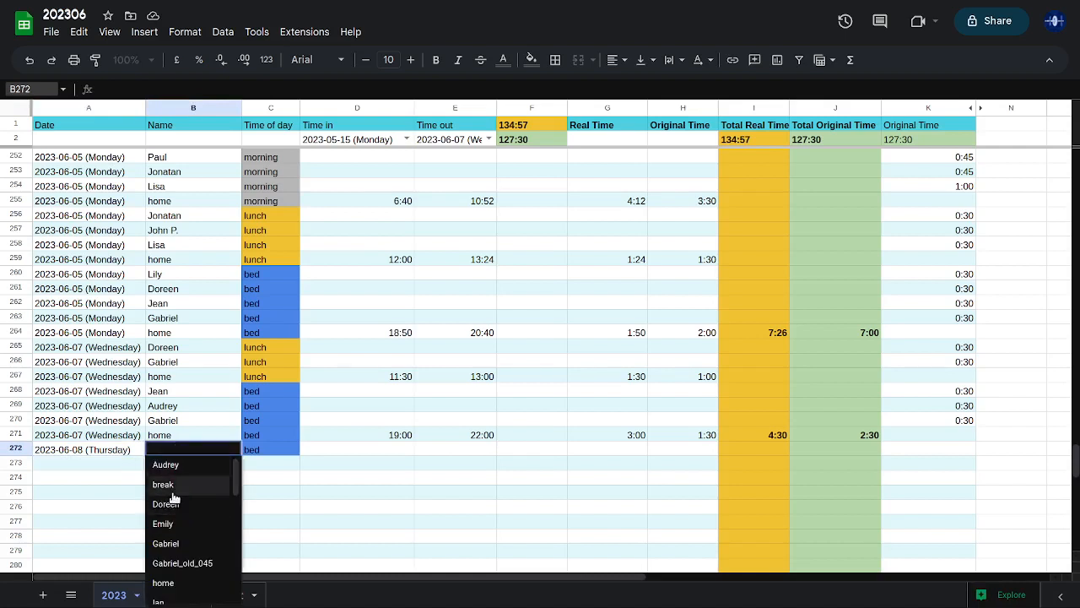
scroll(194, 502, down, 5)
scroll(185, 528, up, 3)
scroll(186, 529, up, 1)
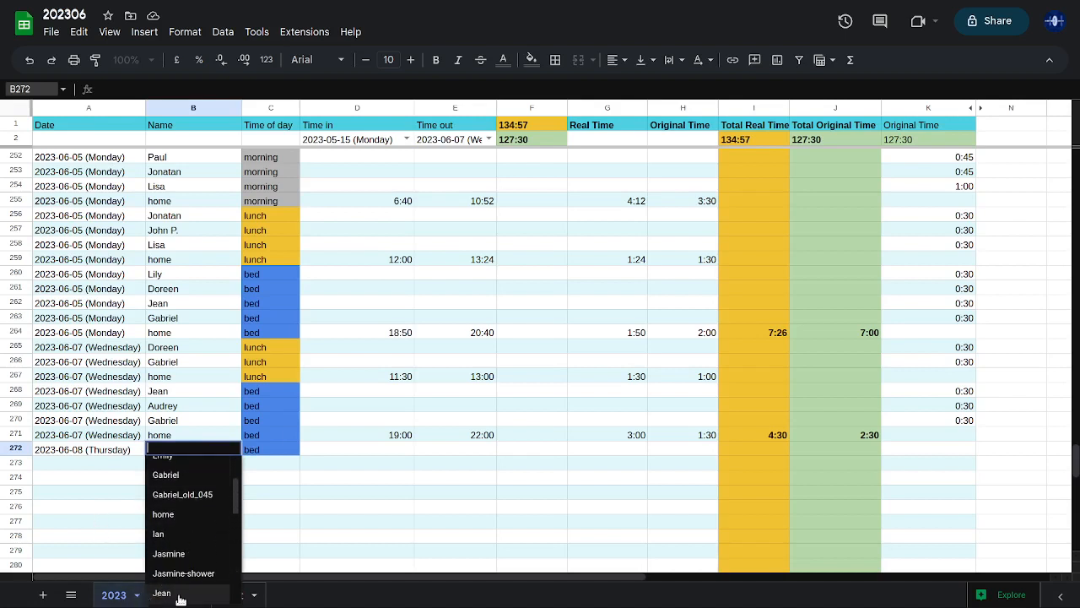
key(Escape)
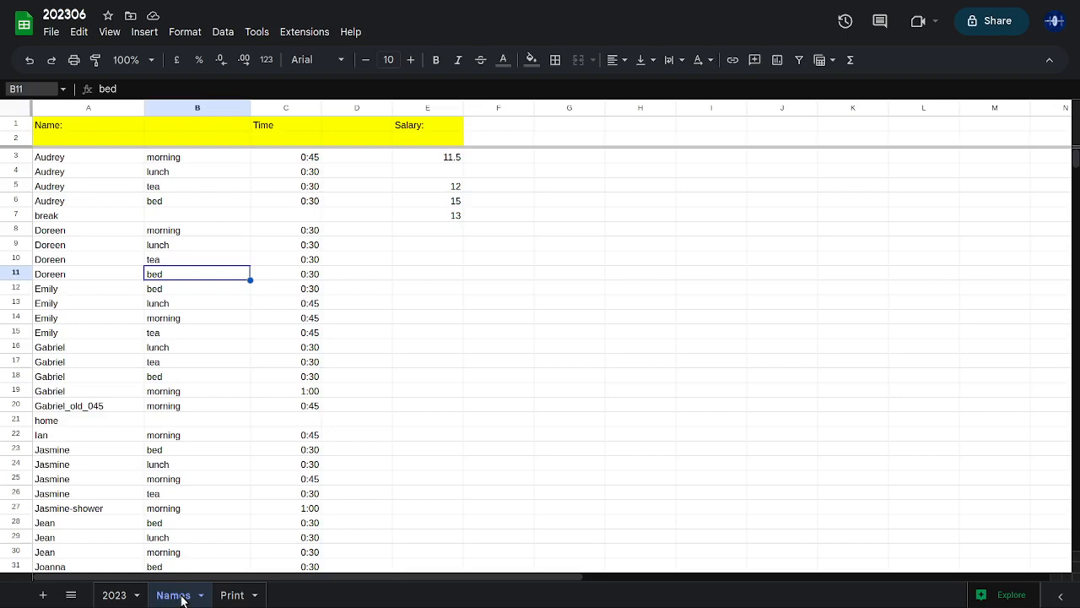
click(114, 595)
Enter the person's name starting with "r" in B272 for the 2023-06-08 record
click(191, 450)
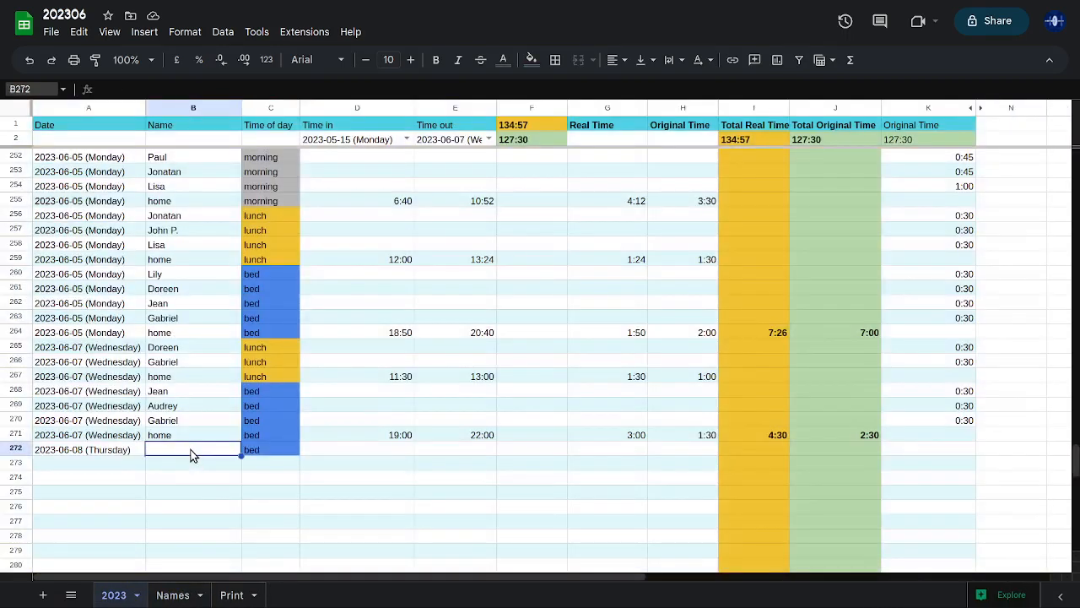
double_click(191, 452)
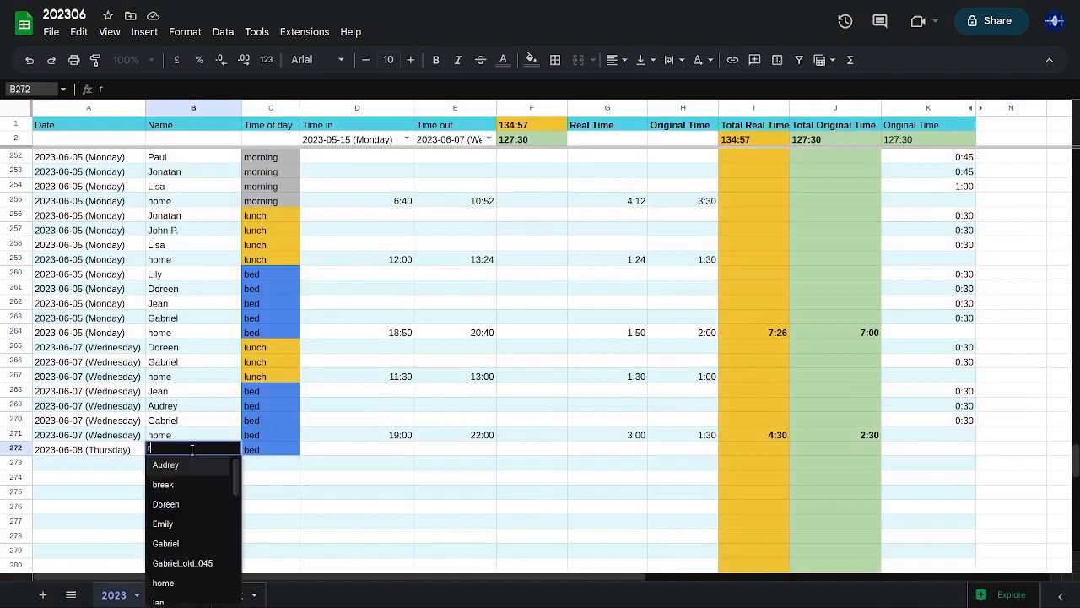
text(r)
key(Return)
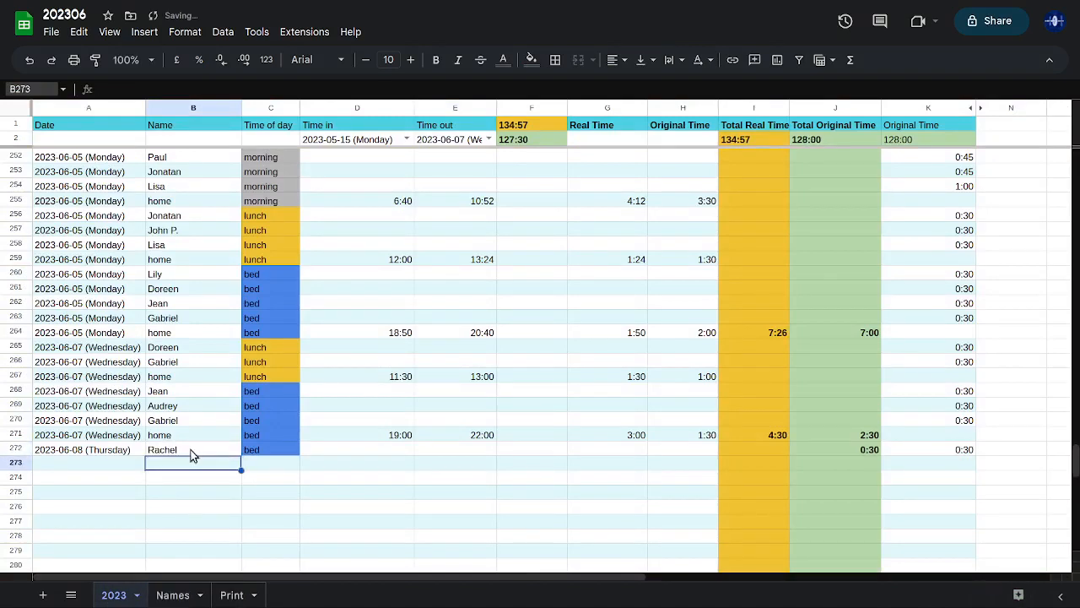
Check the Names sheet and set the new record's time of day in C272 to morning
key(Up)
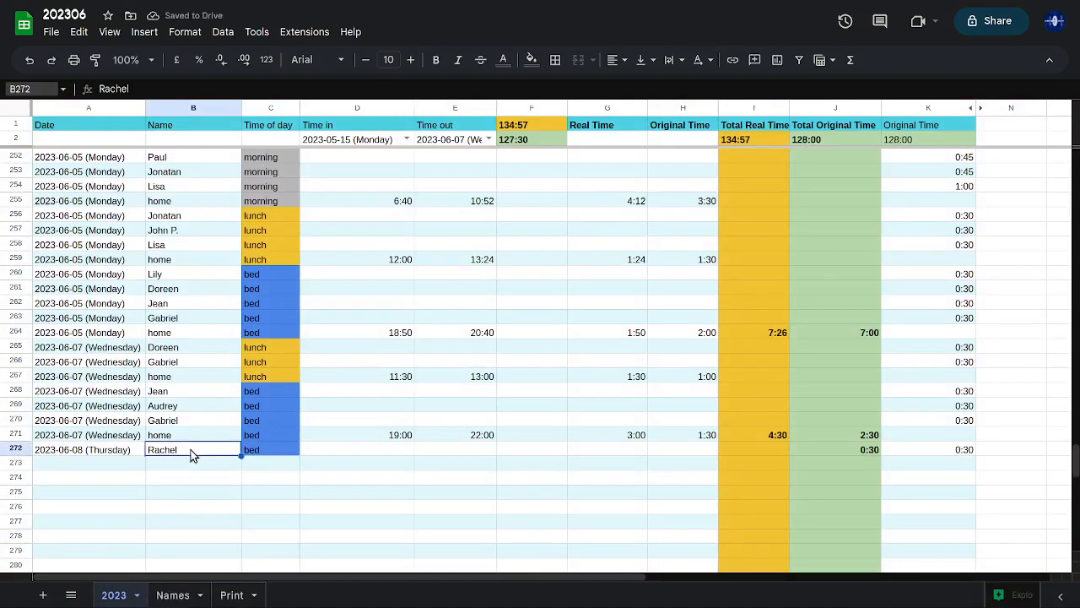
key(Right)
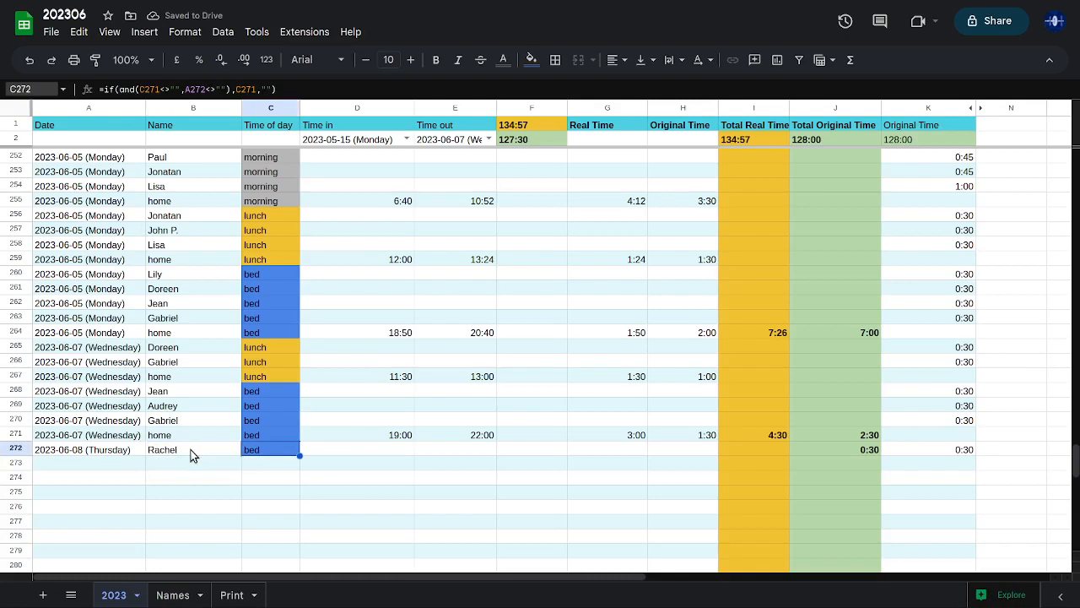
click(169, 594)
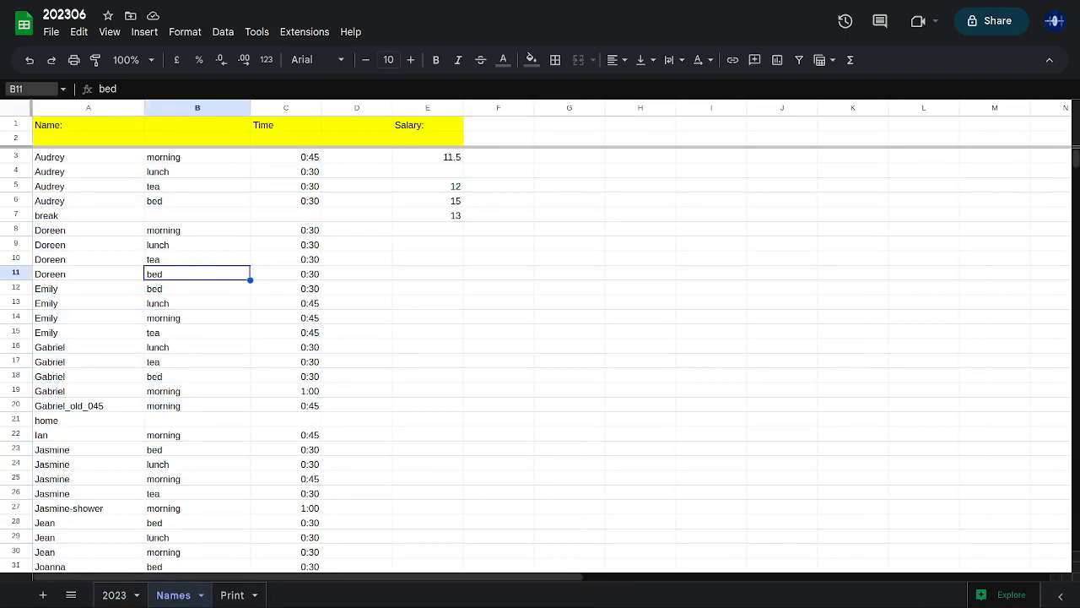
click(114, 595)
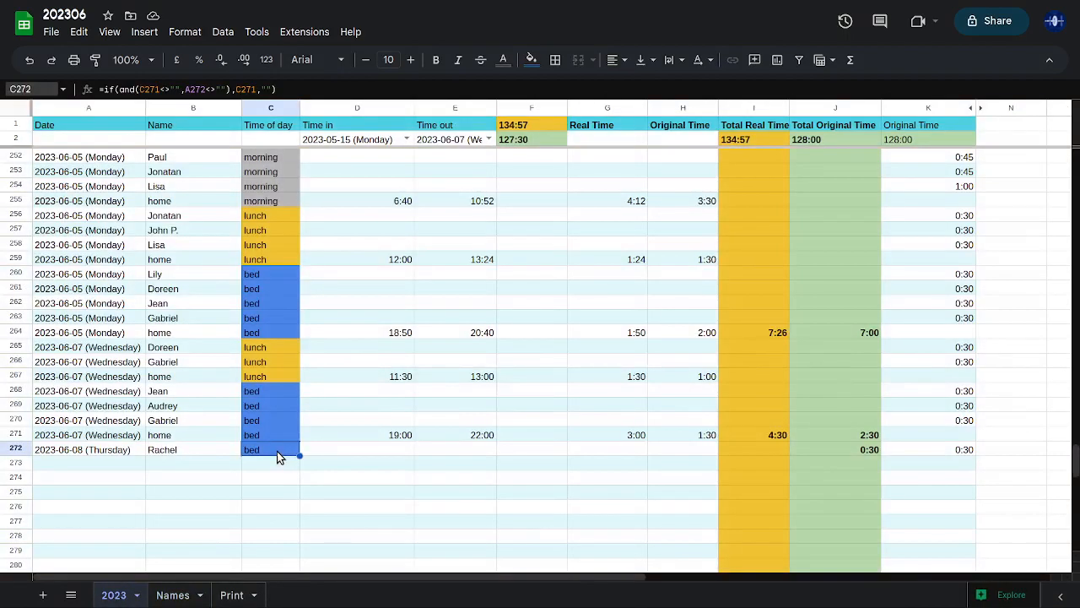
text(m)
key(BackSpace)
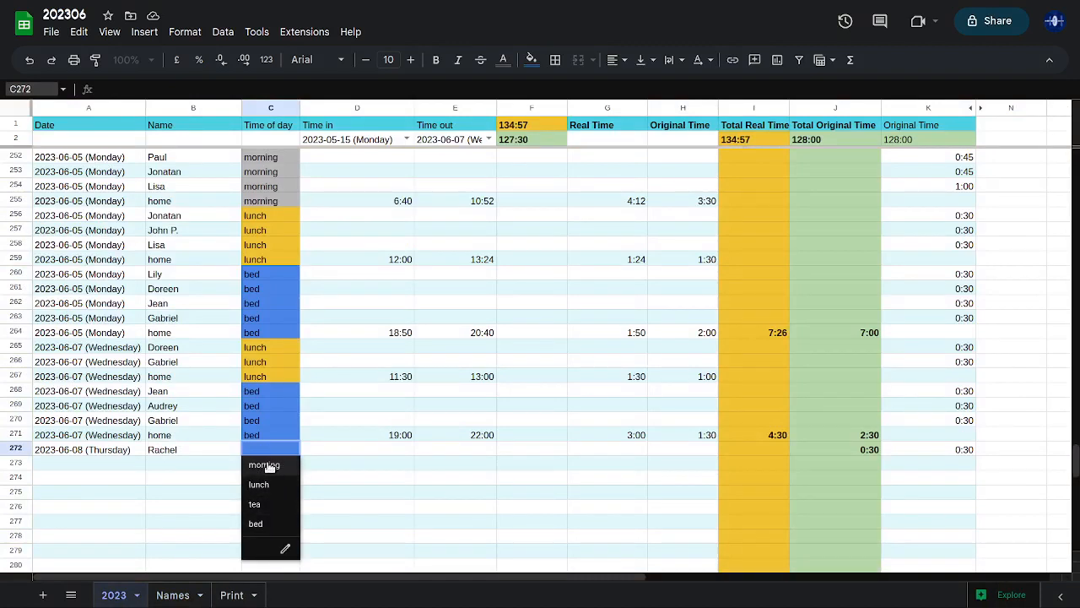
click(265, 465)
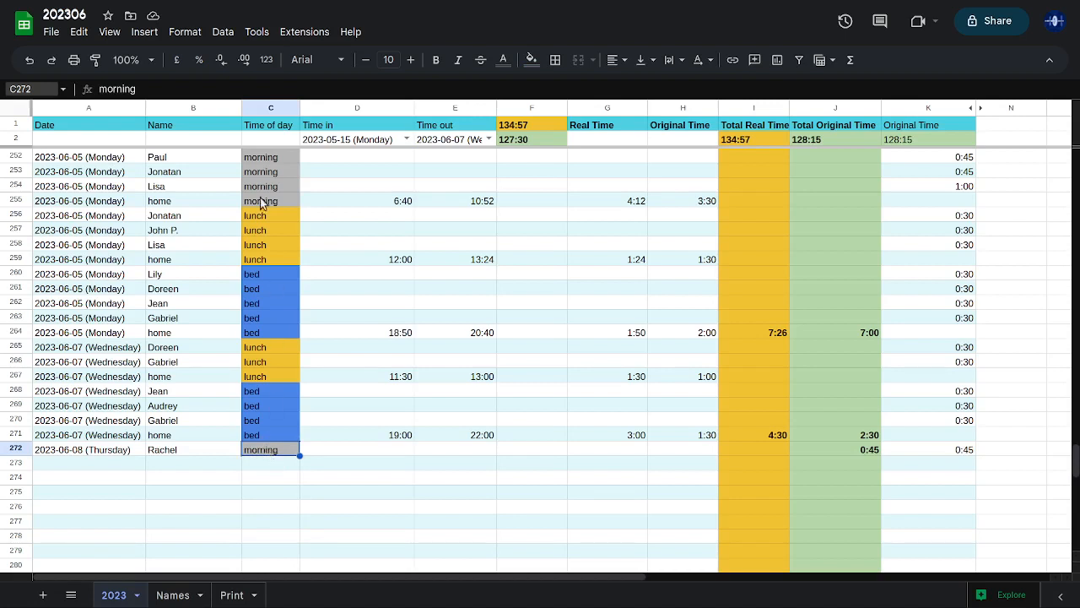
Open the conditional formatting rules for the Time of day column and examine the condition text of the "morning" rule
click(194, 33)
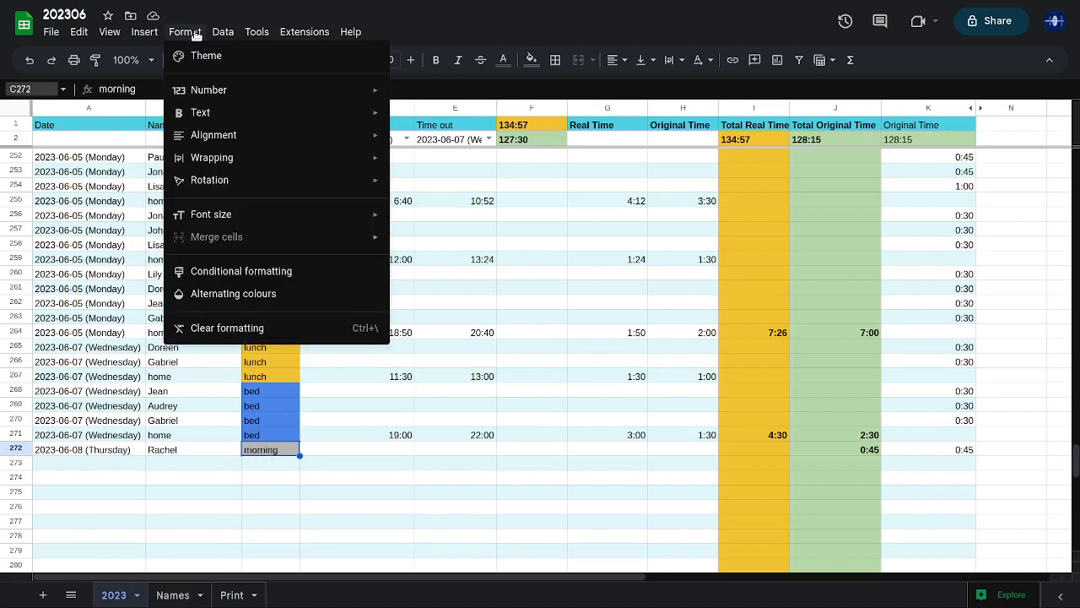
click(238, 271)
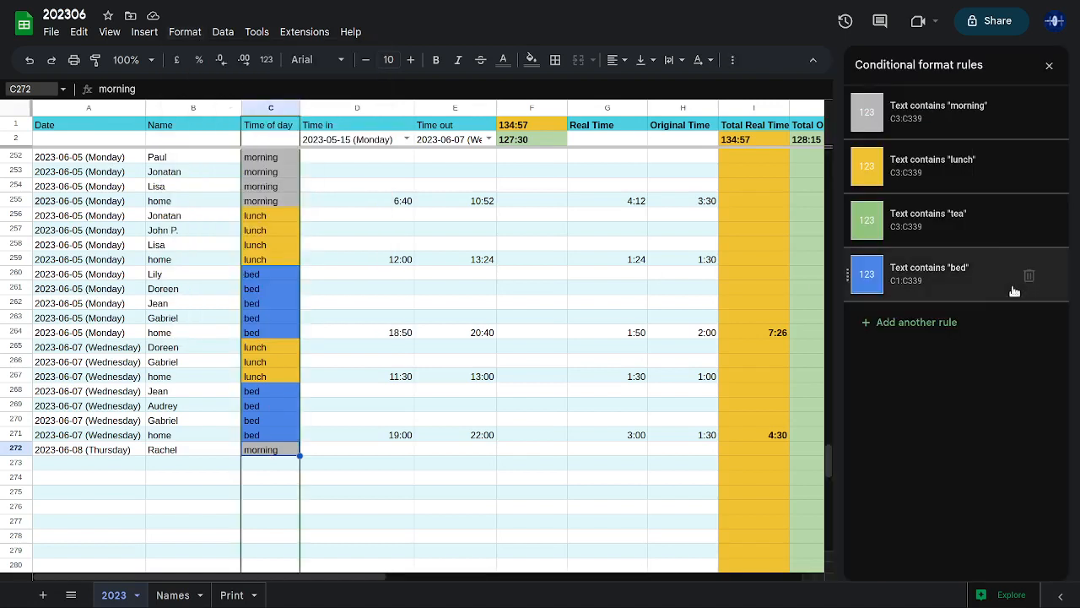
click(917, 103)
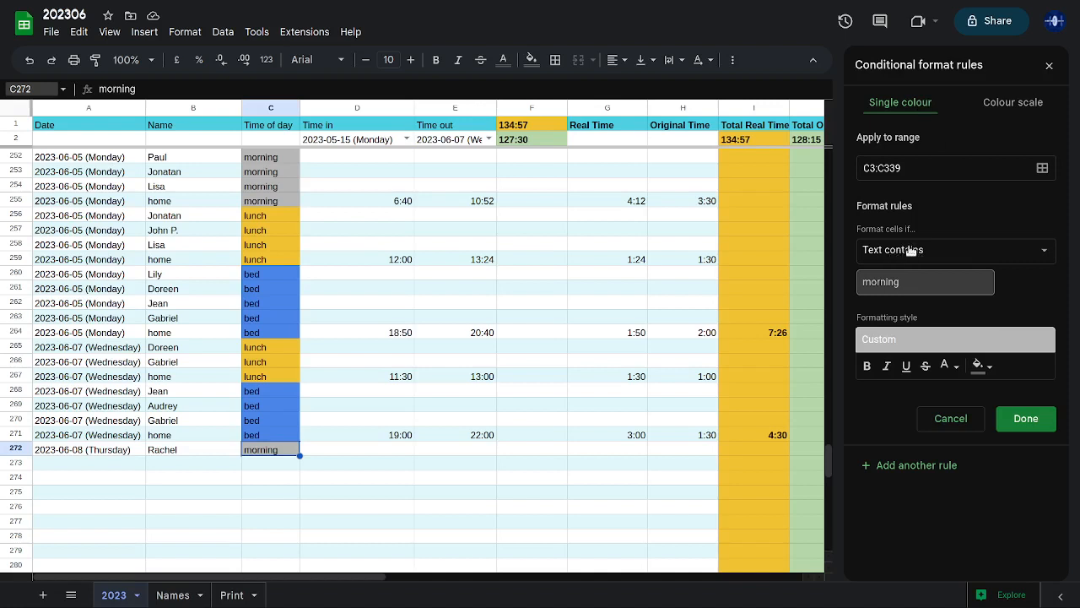
drag(907, 283, 841, 288)
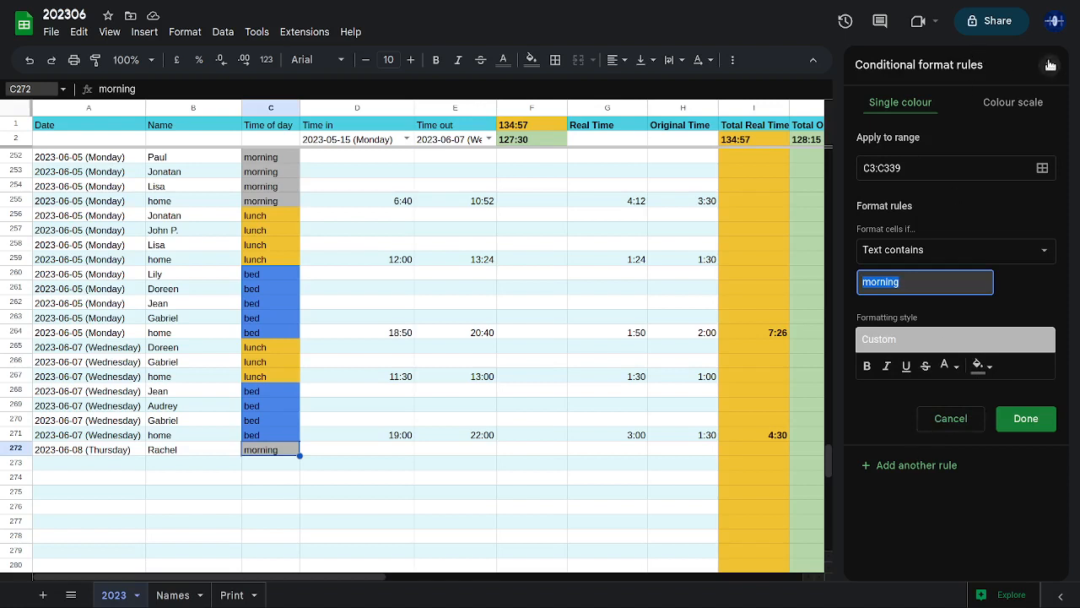
Close the conditional format rules and add the people whose names start with "a" and "e" in B273 and B274
click(1049, 65)
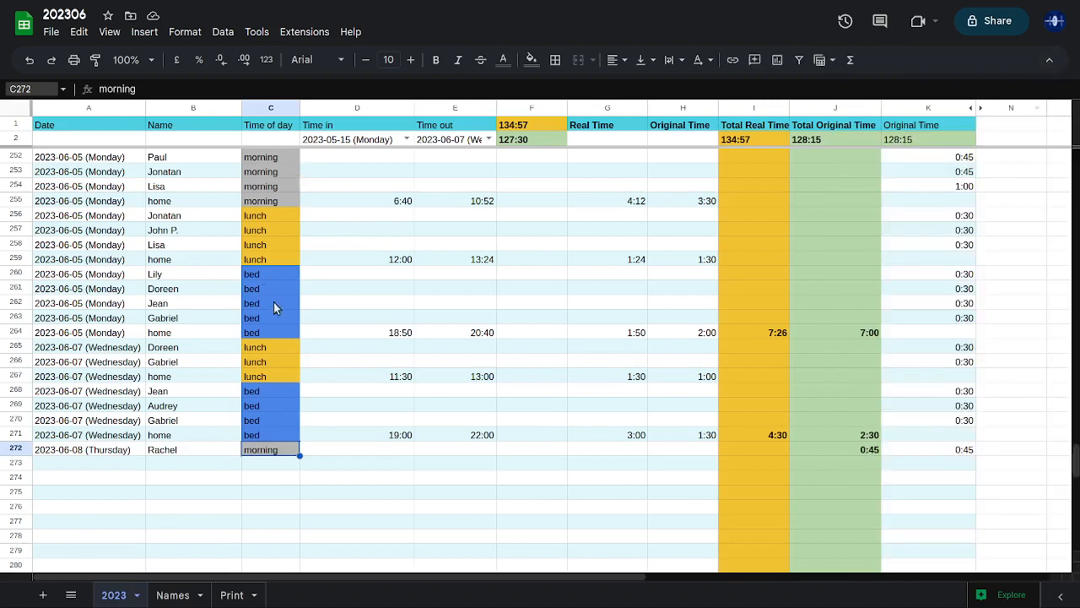
click(324, 453)
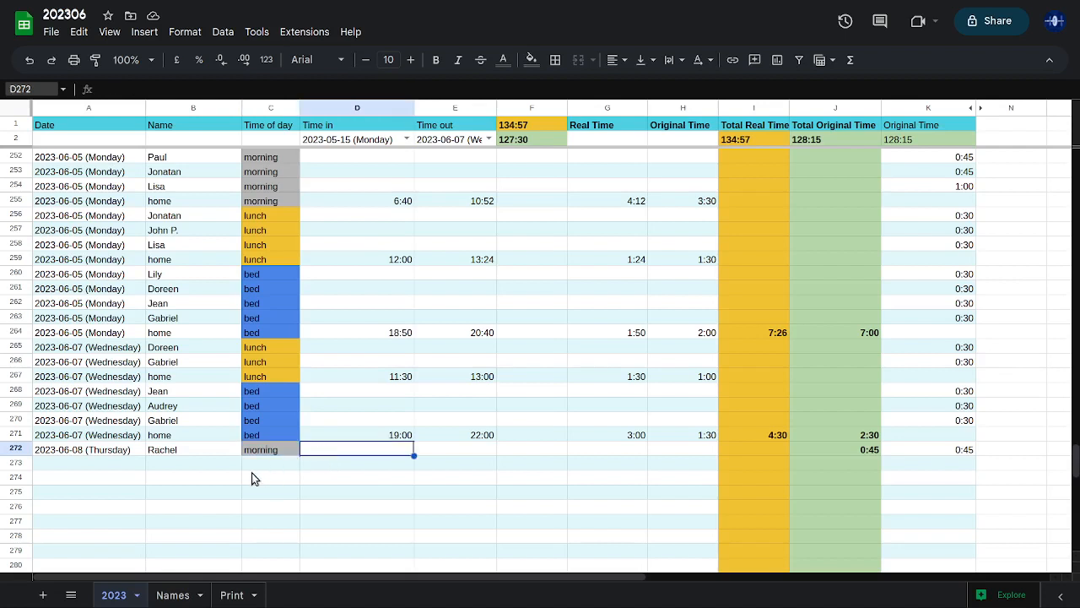
click(205, 465)
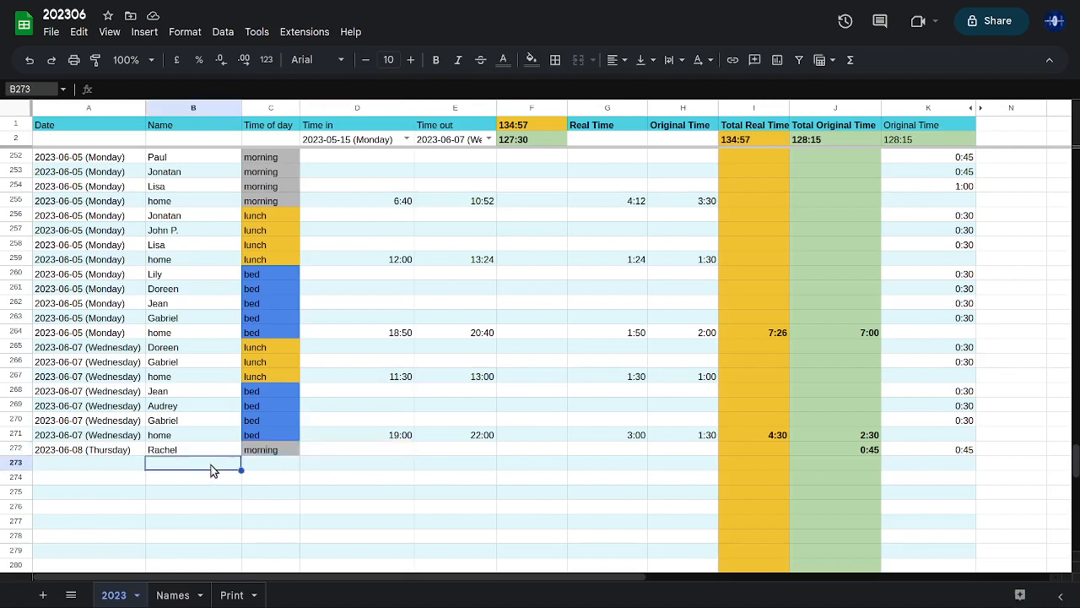
text(a)
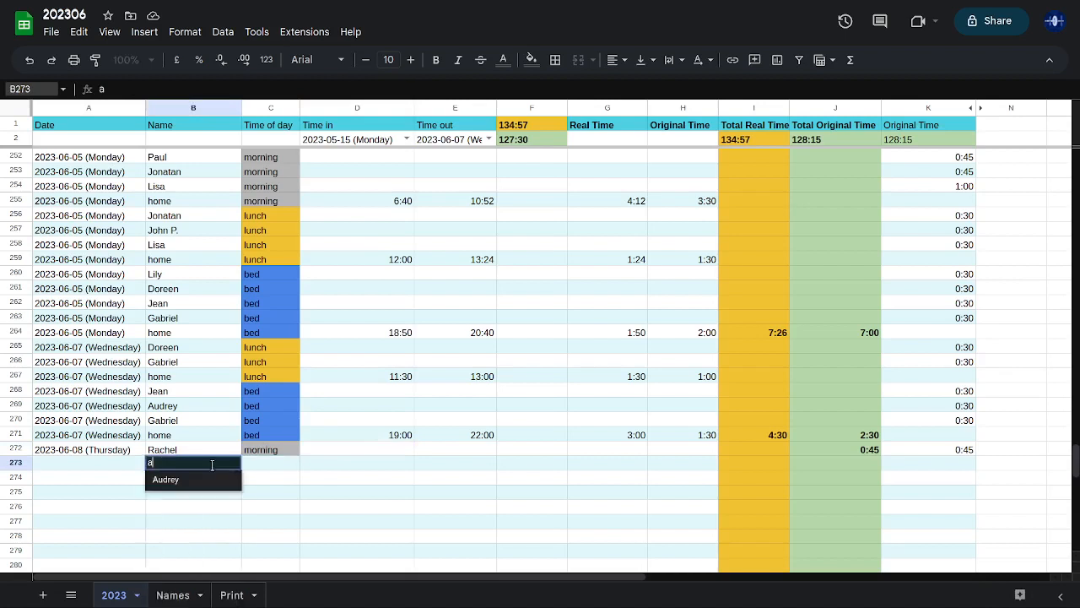
key(Return)
text(e)
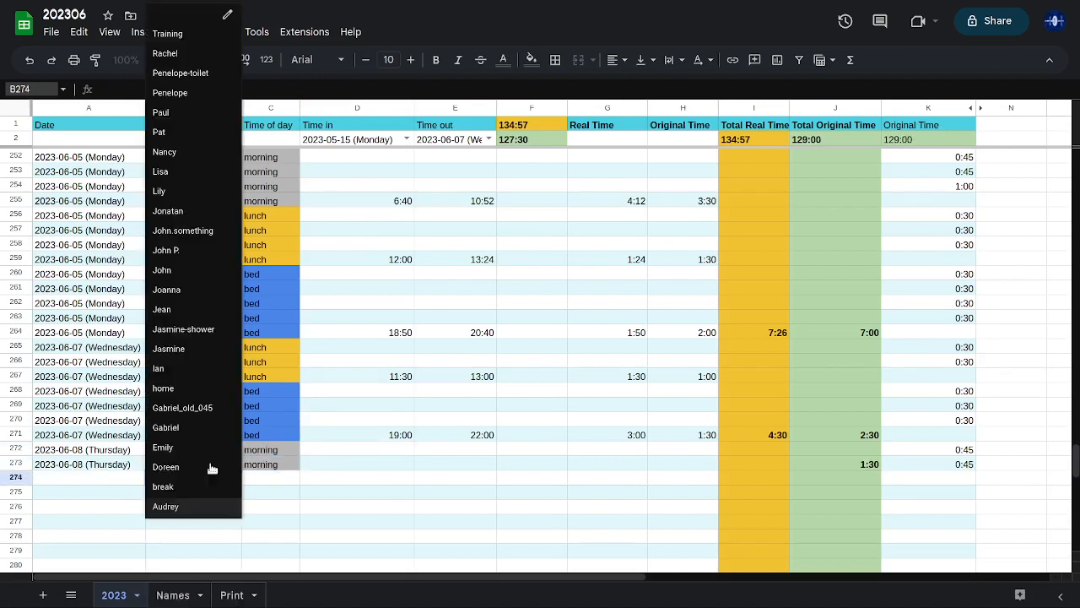
key(Return)
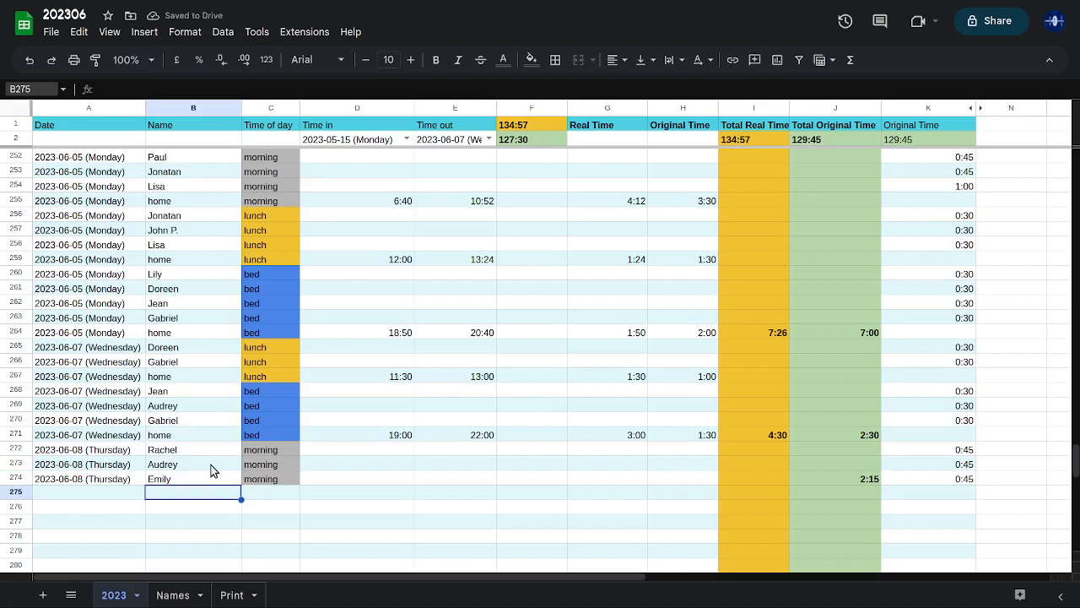
Enter "home" in B275 to follow the three morning visits of 2023-06-08
text(h)
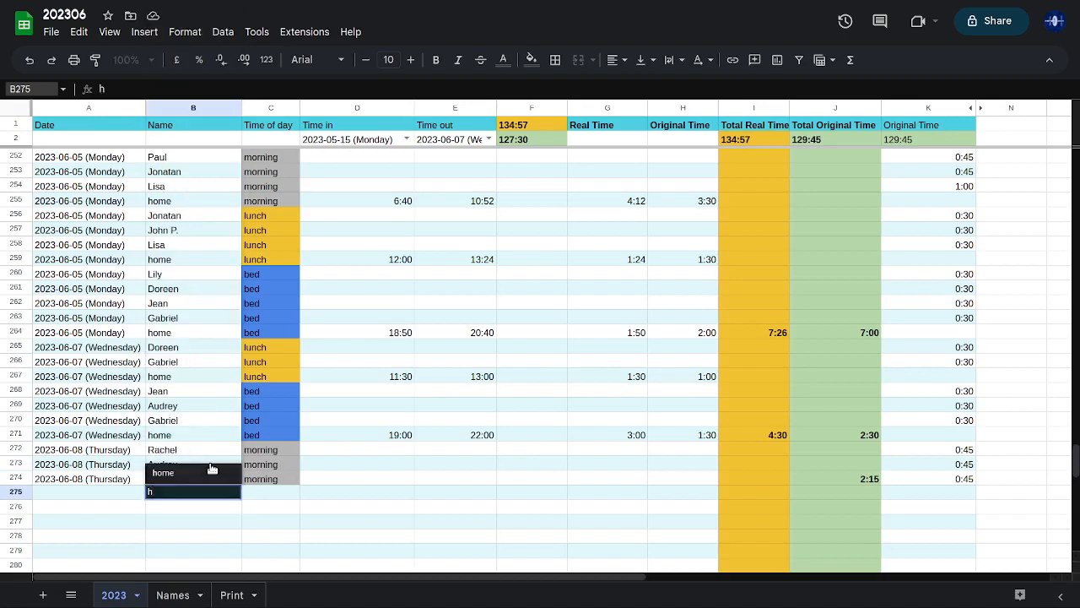
key(Return)
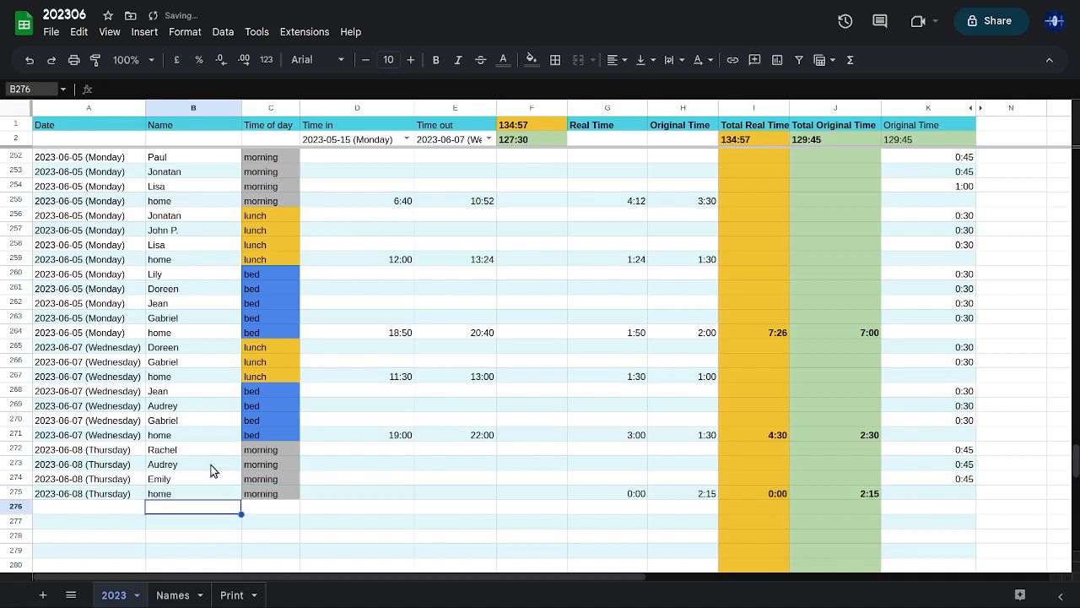
key(Up)
key(Right)
key(Right)
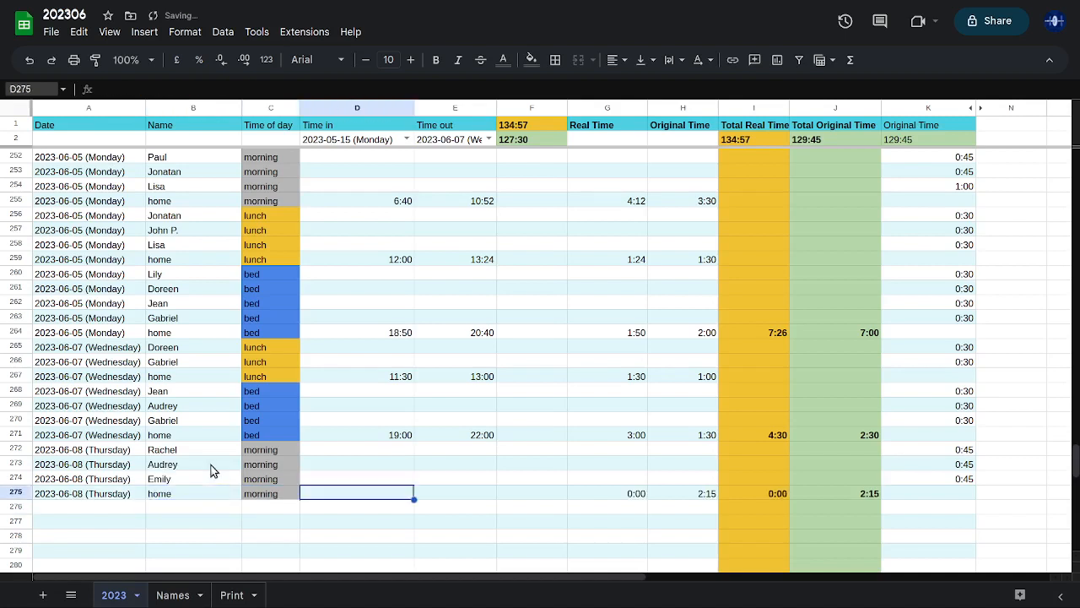
key(Left)
key(Left)
key(Down)
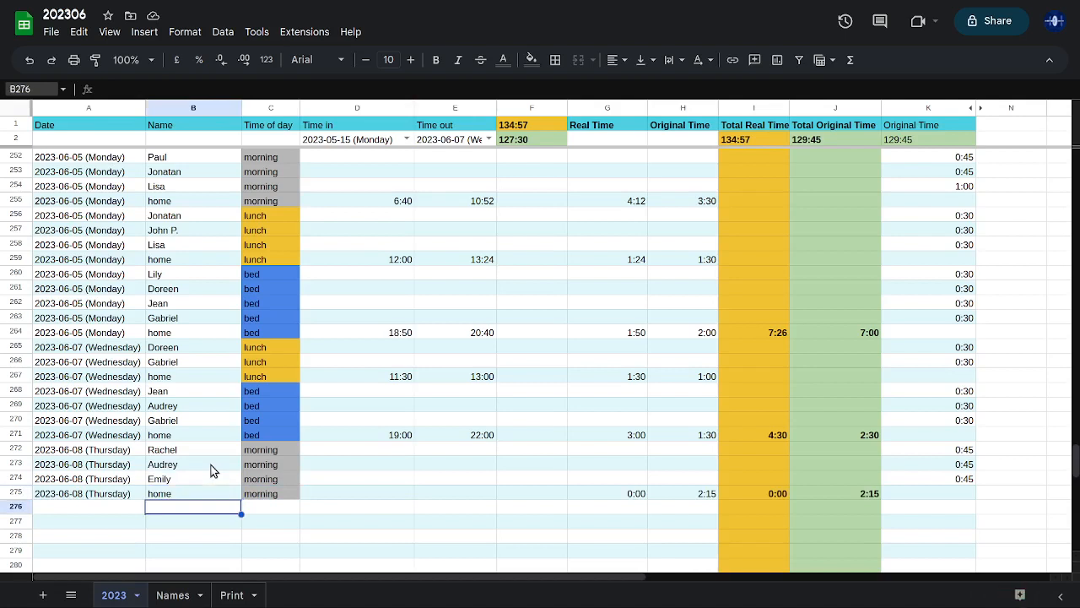
Add the person whose name starts with "i" in B276 and enter "home" in B277
text(I)
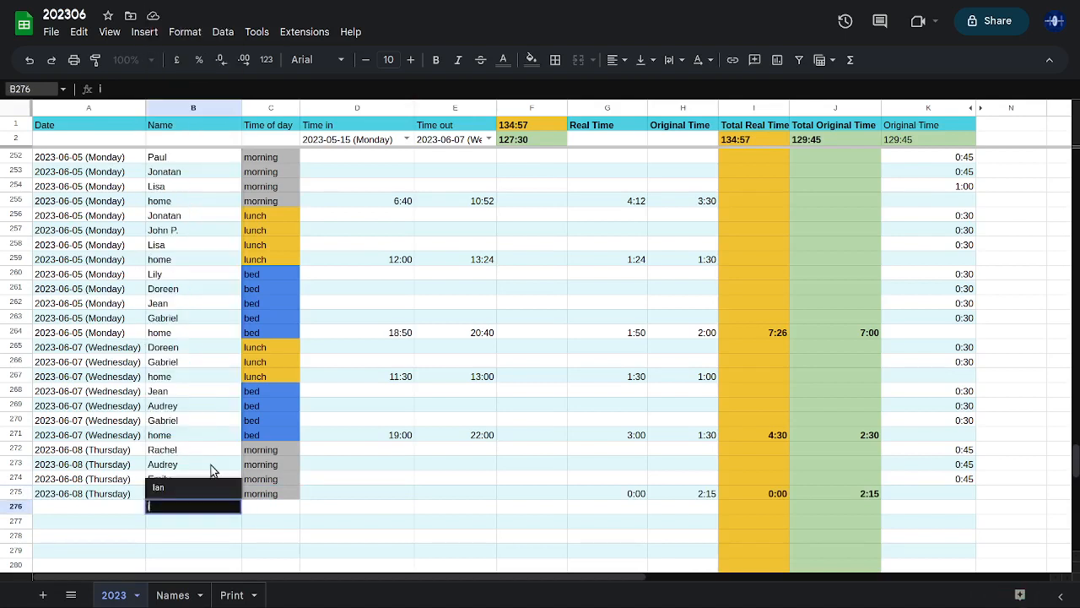
key(Return)
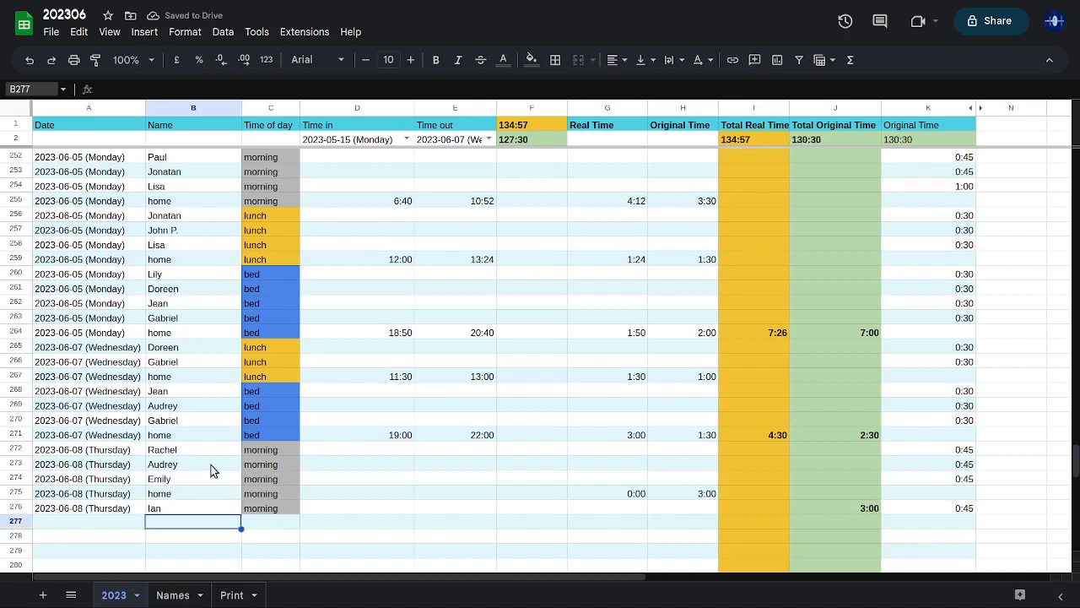
text(h)
key(Return)
Set the Time in of the final "home" row to 6:00 in D277
key(Up)
key(Right)
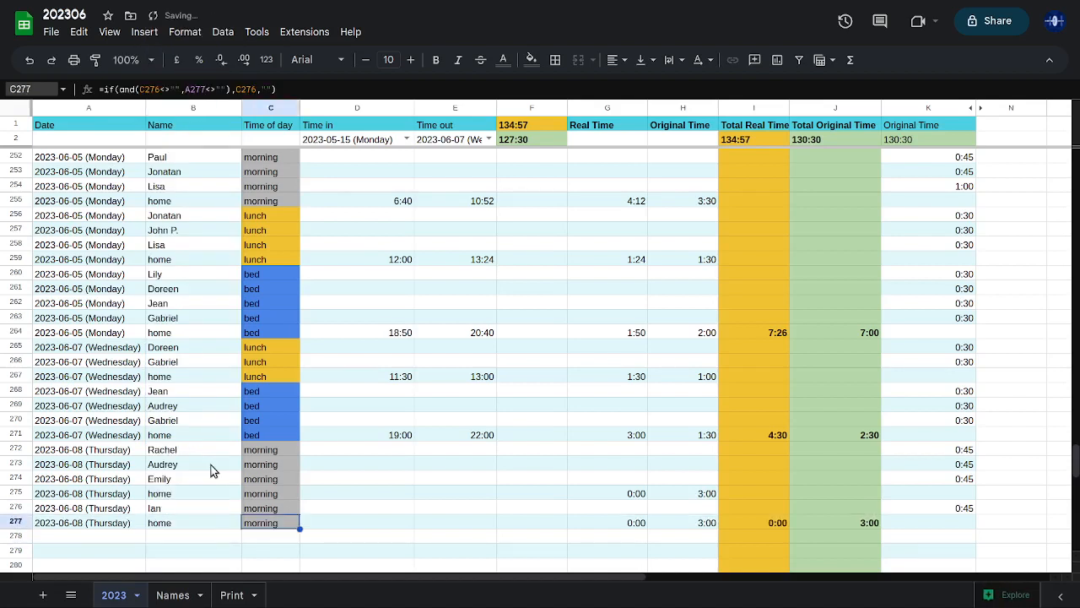
key(Right)
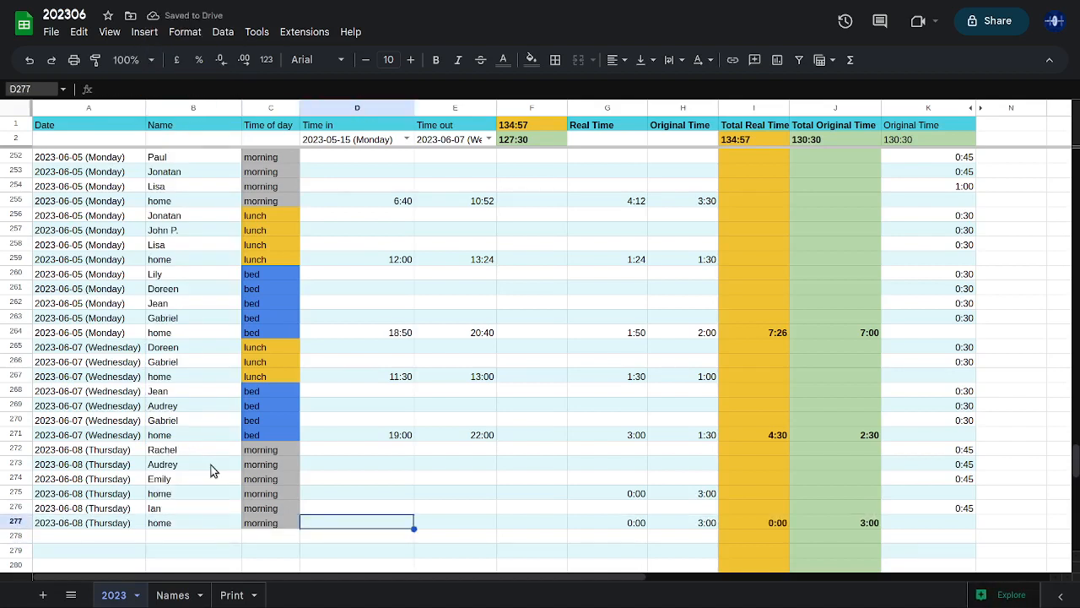
key(Up)
key(Up)
key(Up)
key(Up)
key(Up)
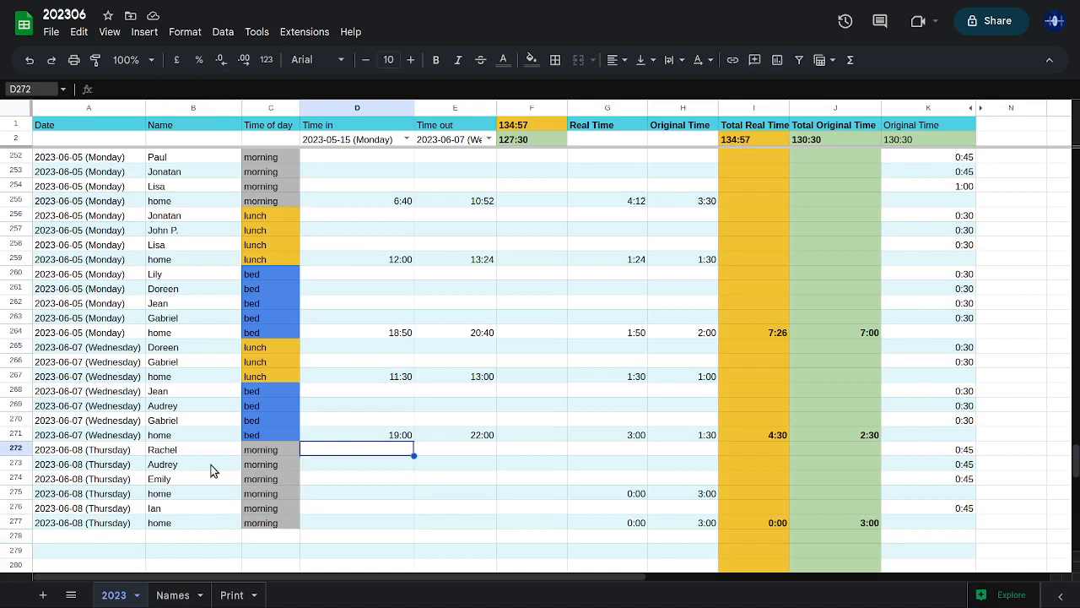
key(Down)
key(Down)
key(Down)
key(Down)
key(Down)
text(6)
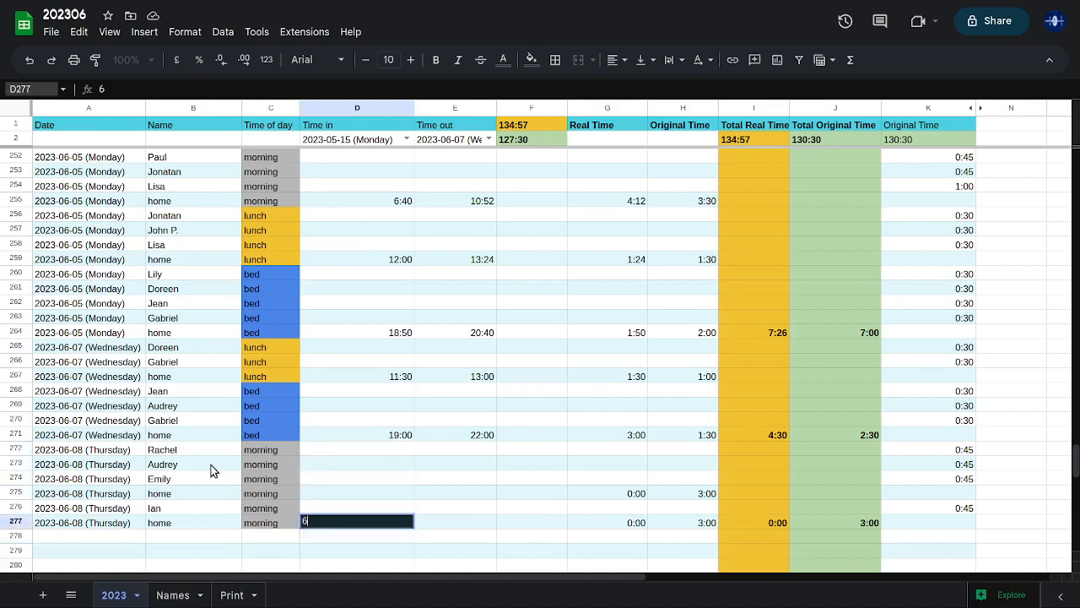
text(:00)
key(Return)
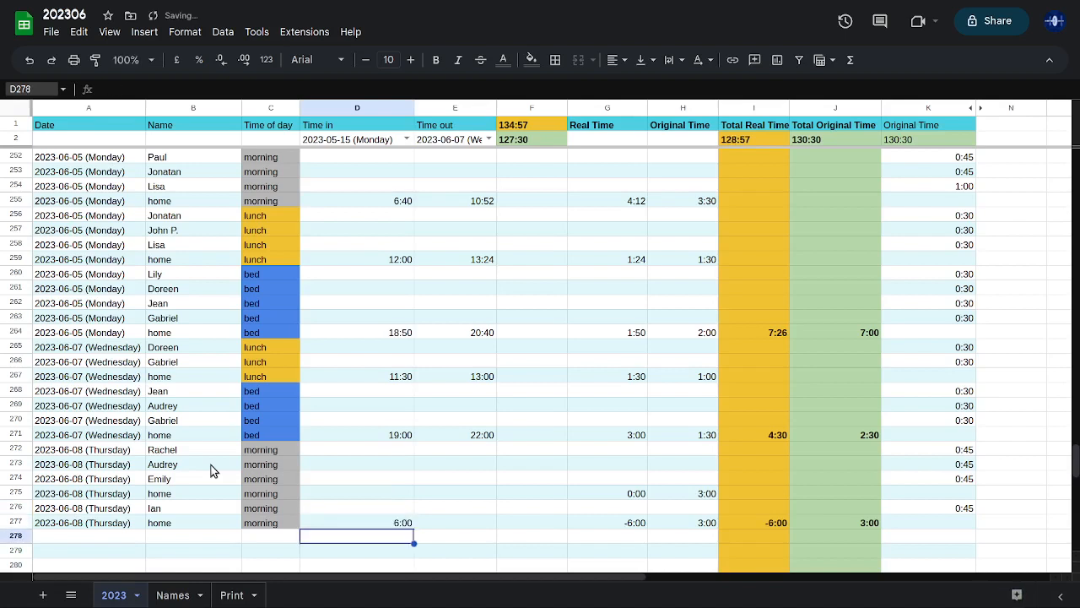
Set the Time out of the final "home" row to 13:00 in E277
key(Up)
key(Right)
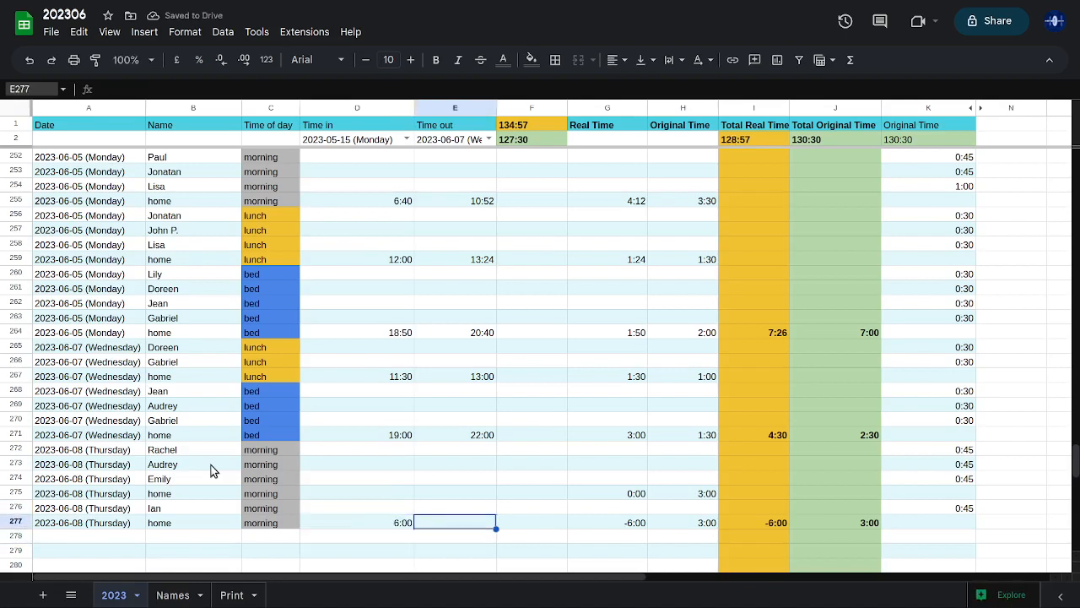
text(13)
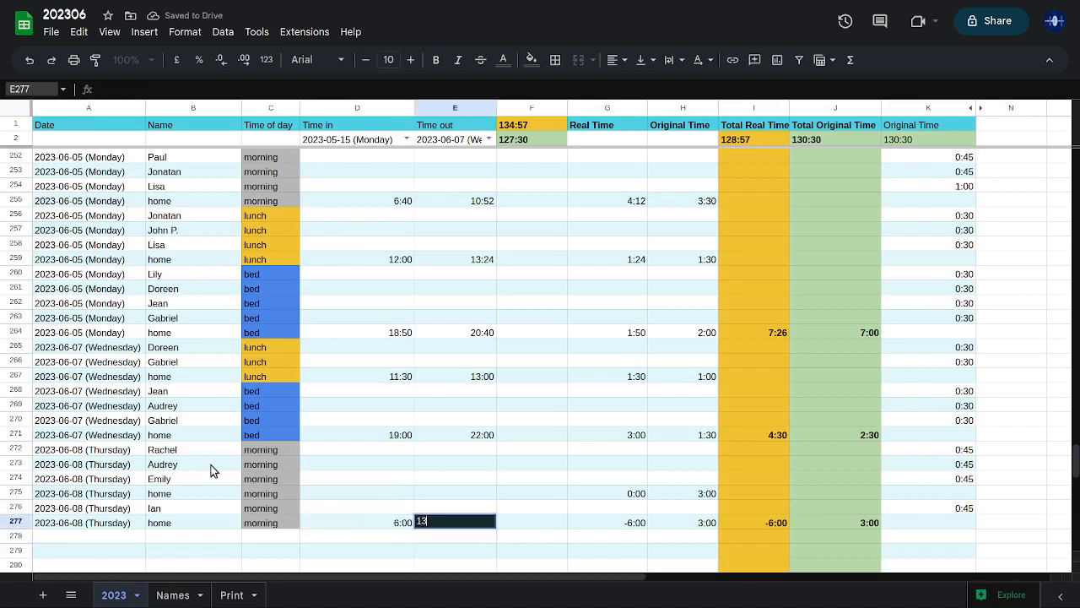
text(:00)
key(Return)
key(Up)
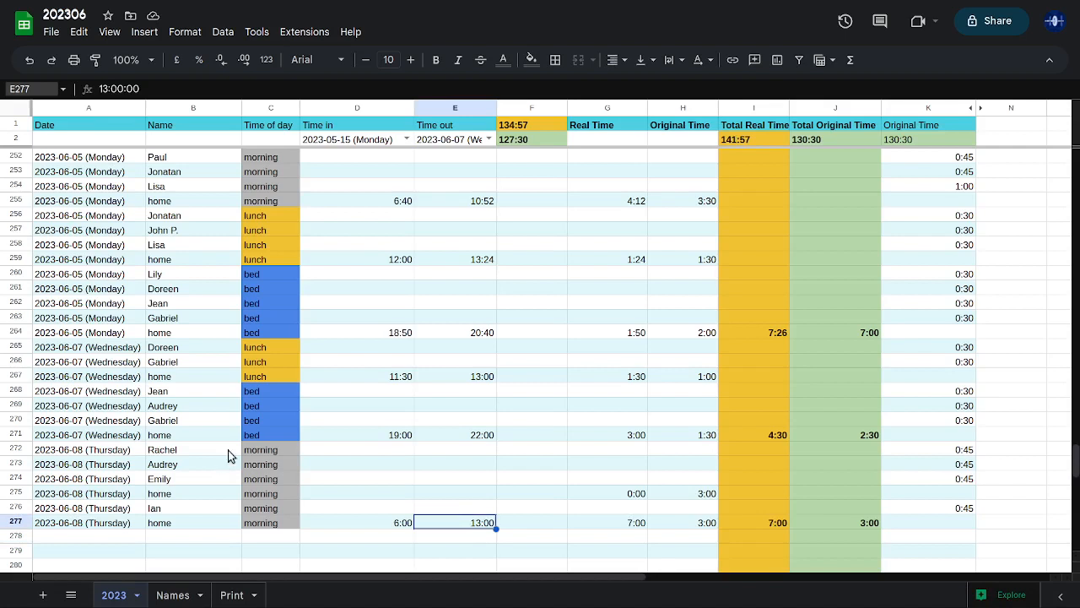
Examine the total real and original time formulas in I277 and J277 and the per-visit original times in K272 to K276
click(763, 522)
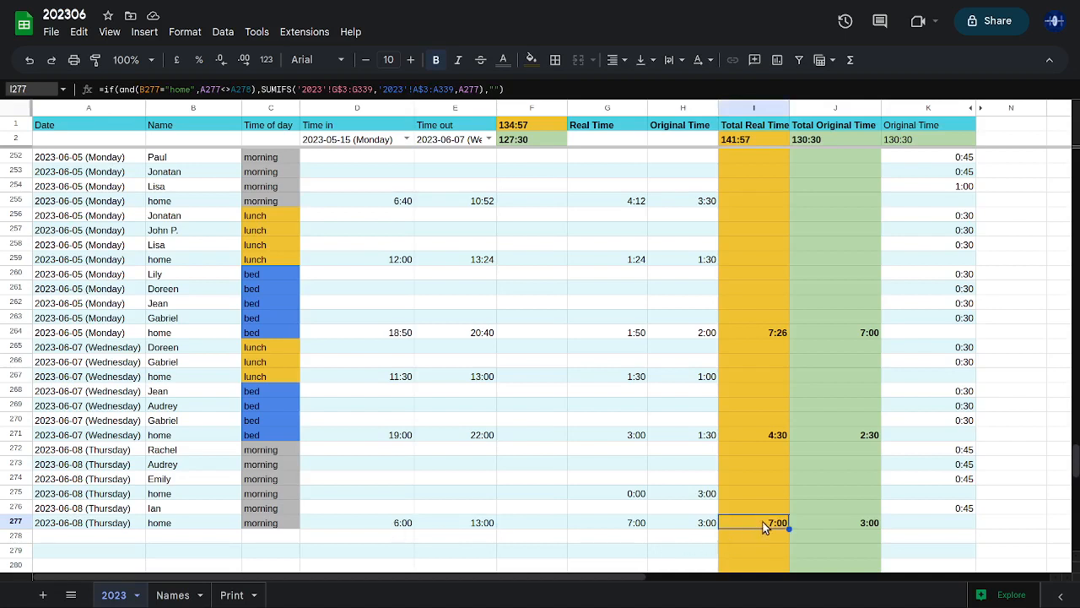
click(852, 527)
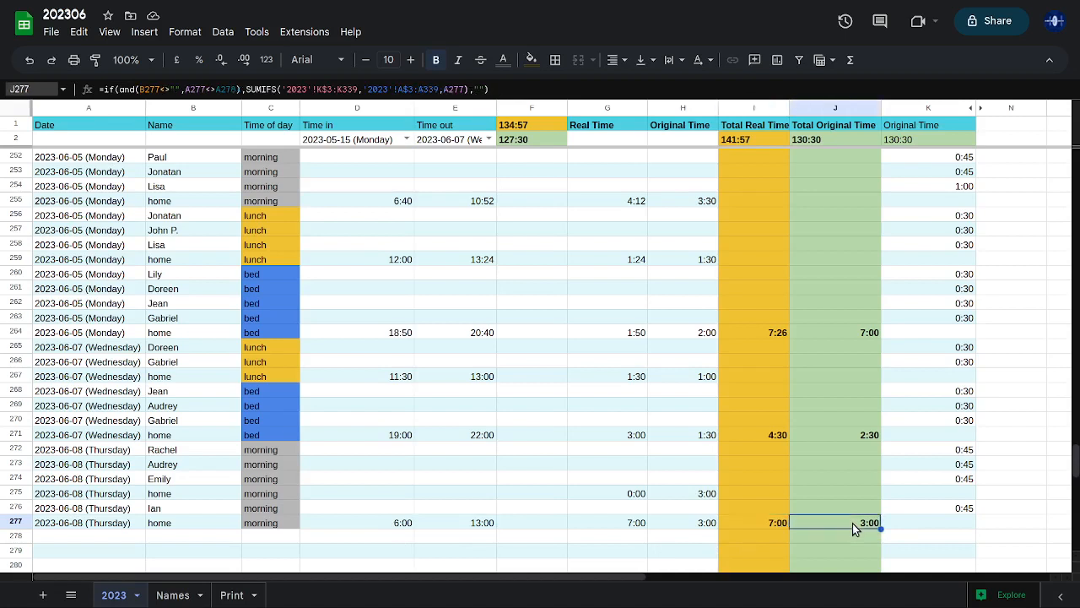
click(956, 450)
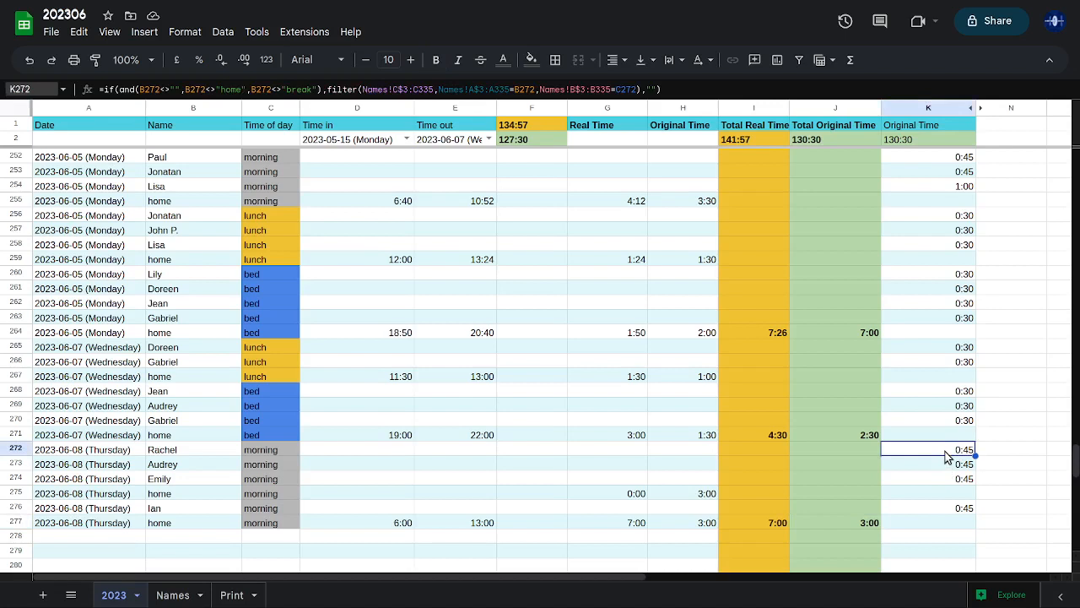
click(947, 463)
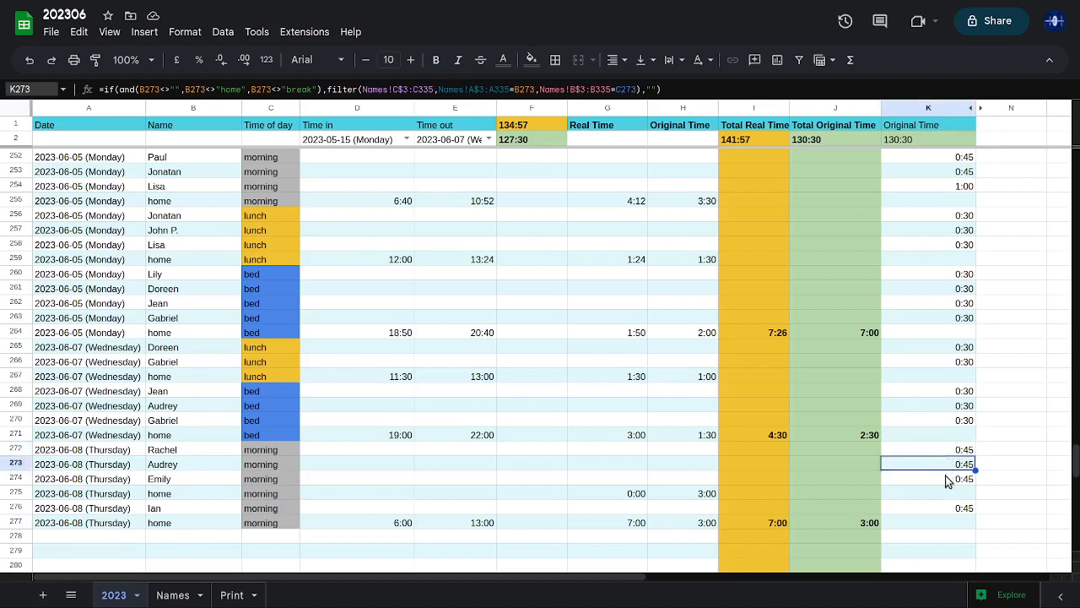
click(947, 479)
click(954, 508)
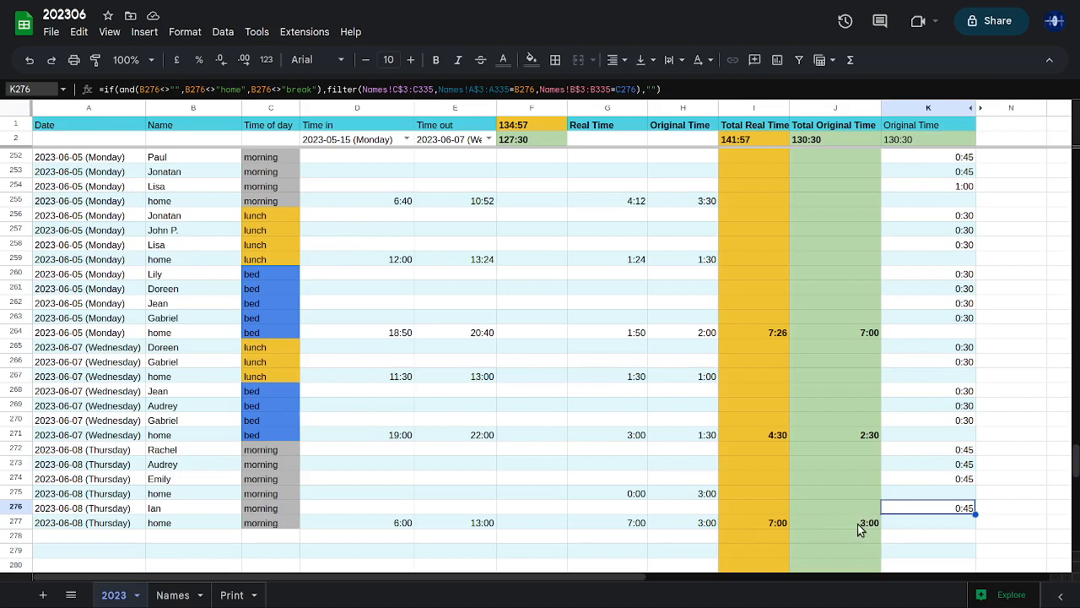
click(853, 522)
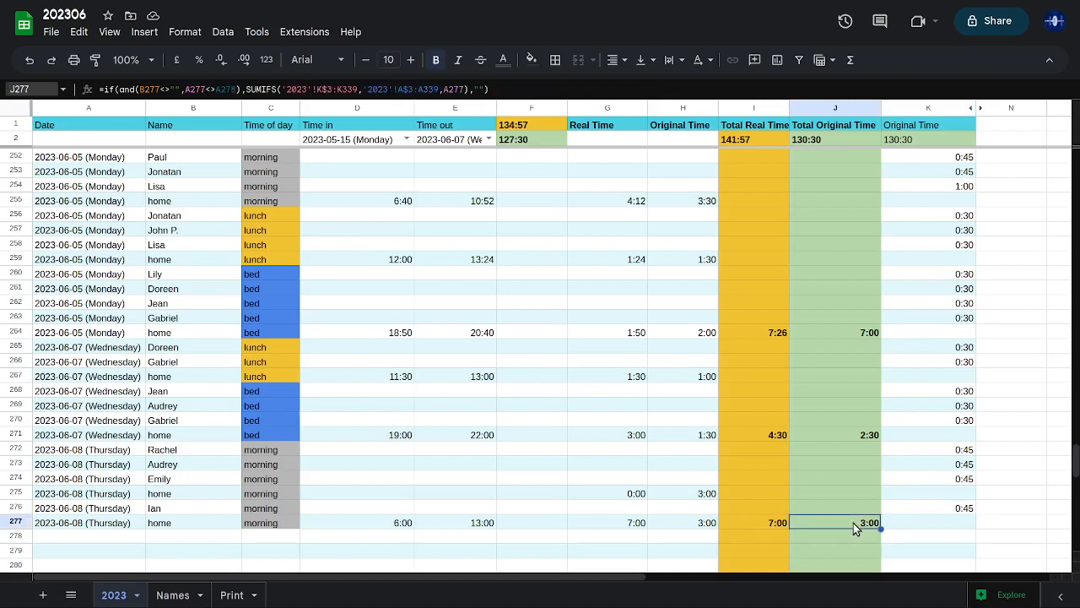
Examine the Time in and Time out of row 277 and the Real Time and Original Time formulas in G277 and H277
click(524, 524)
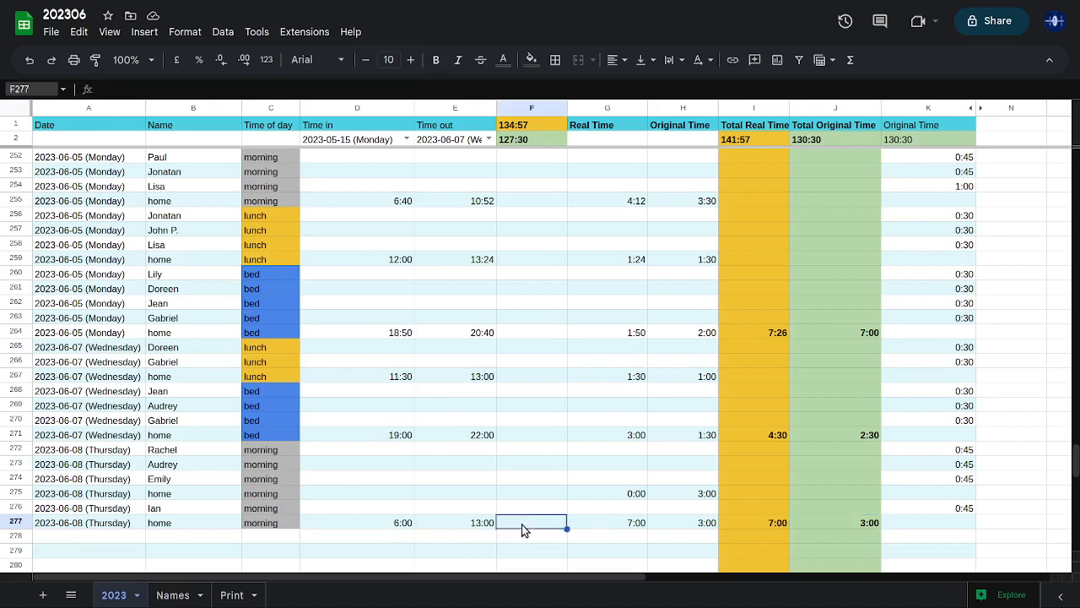
key(Left)
key(Left)
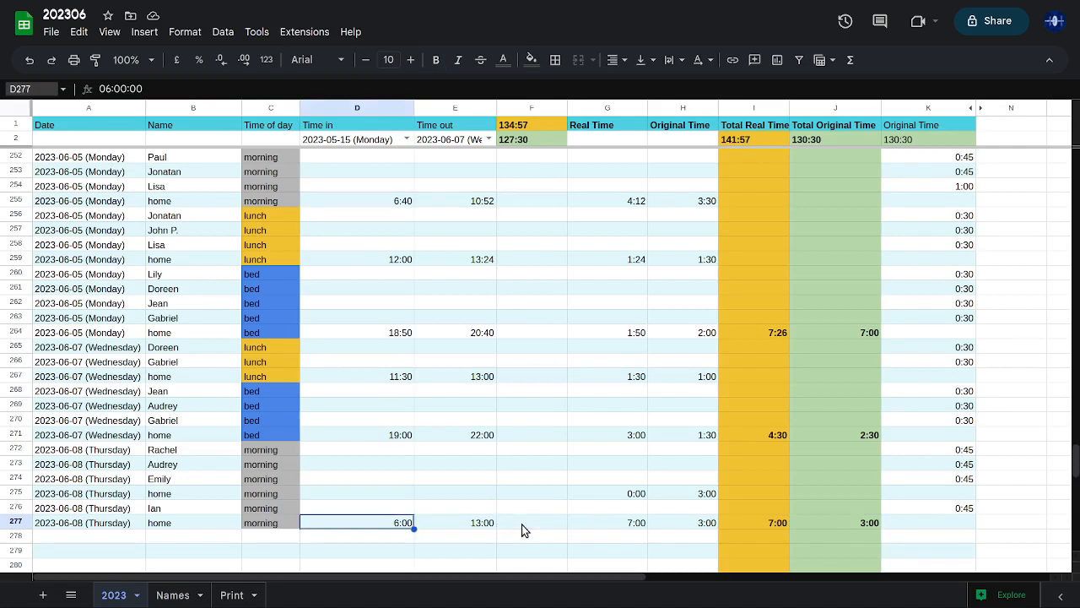
key(Right)
key(Right)
key(Right)
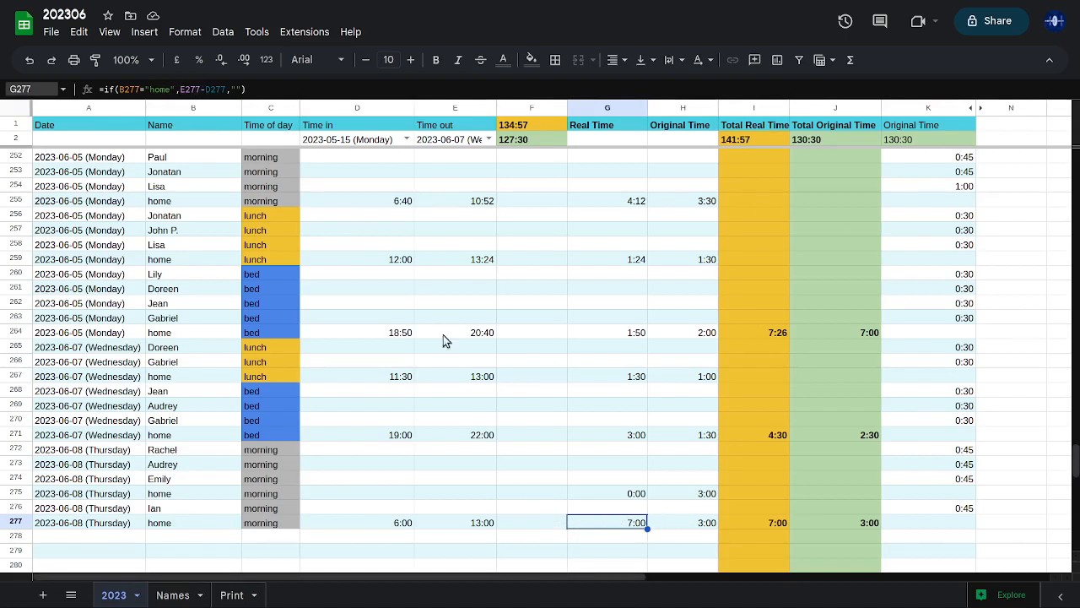
click(463, 525)
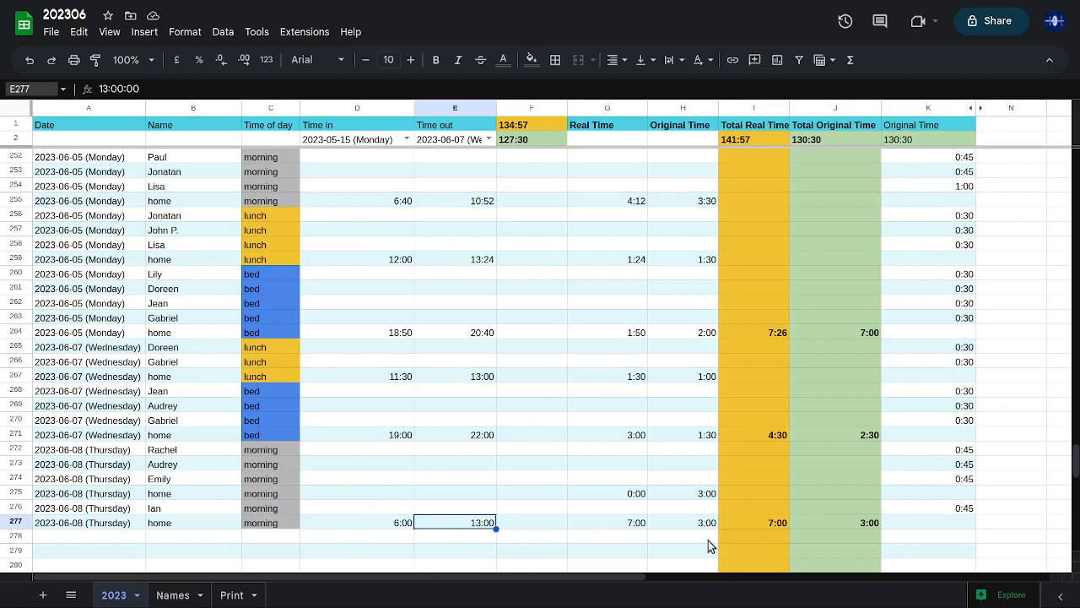
click(629, 529)
click(685, 526)
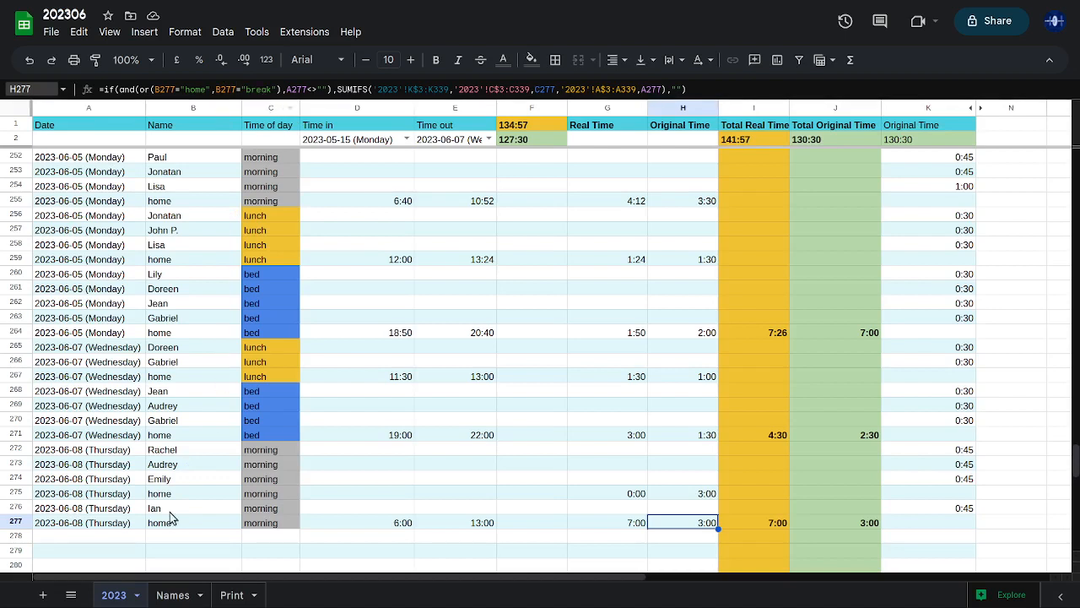
Try a time of 0:30 for the "break" entry in C7 of the Names sheet and clear it again
click(194, 591)
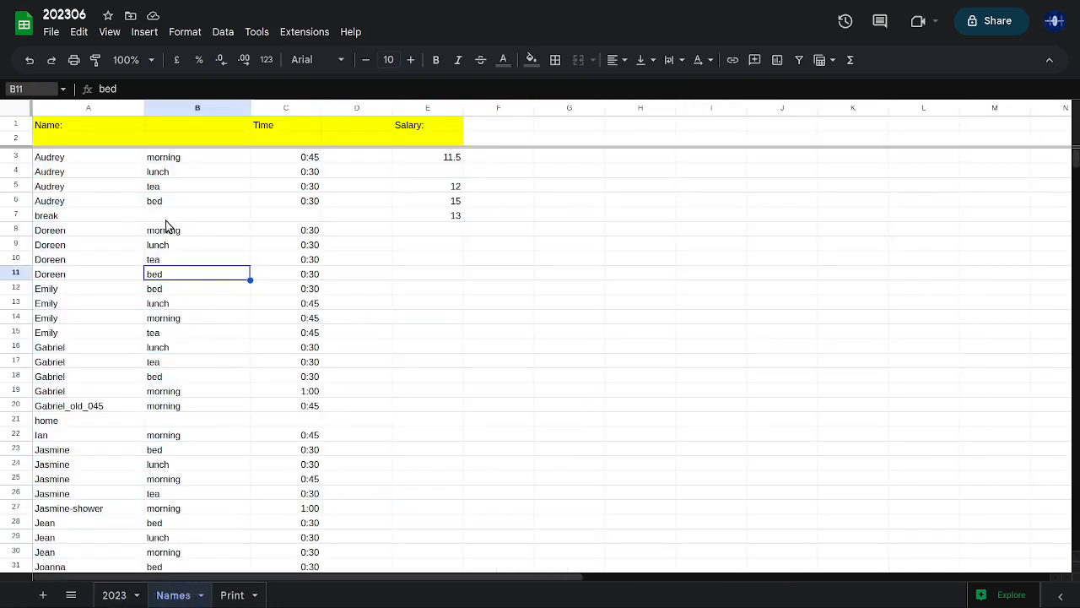
click(302, 215)
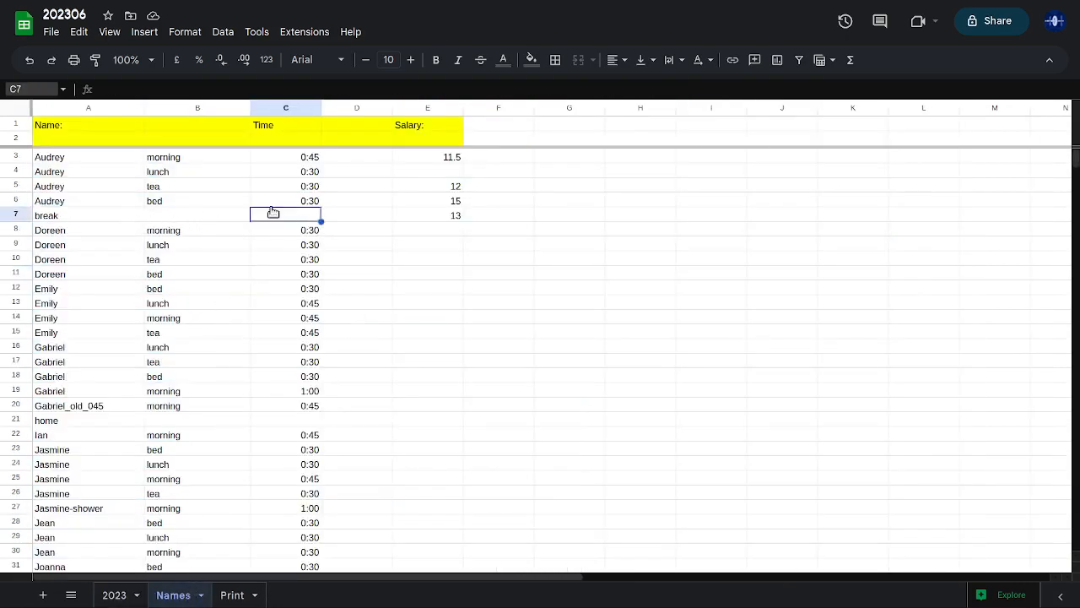
double_click(273, 213)
text(0:30)
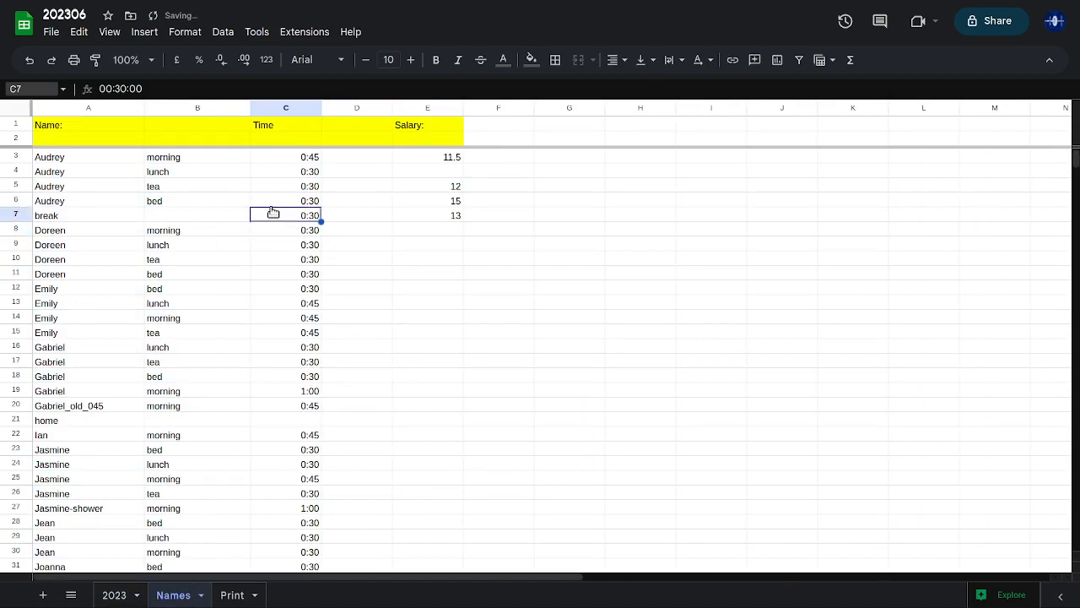
key(Delete)
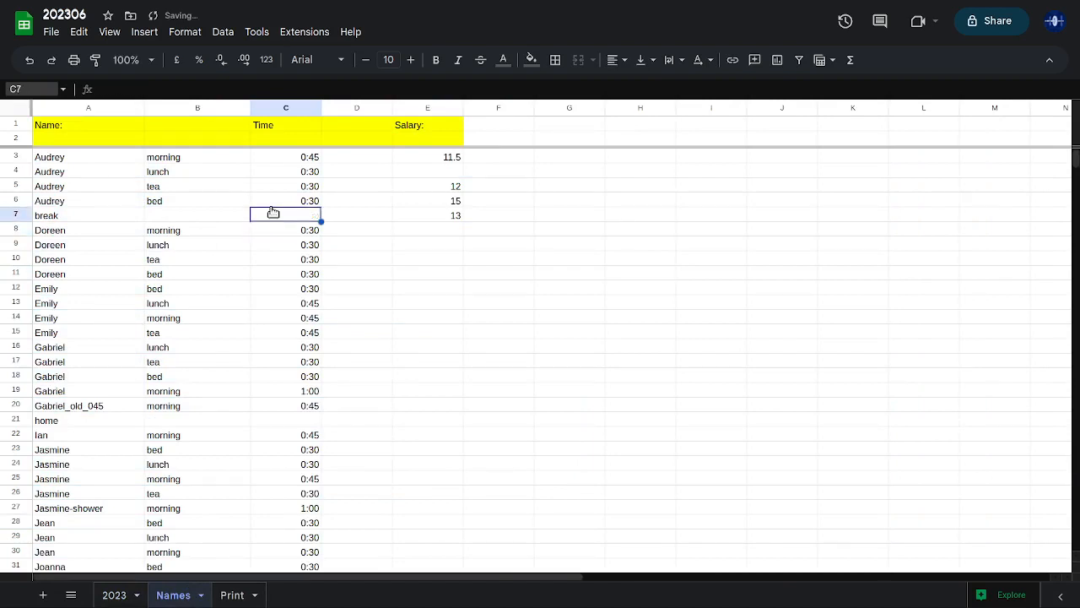
Examine the Original Time formula in H277, the per-visit original times in K272 to K276 on the 2023 sheet, and the Names sheet
click(118, 595)
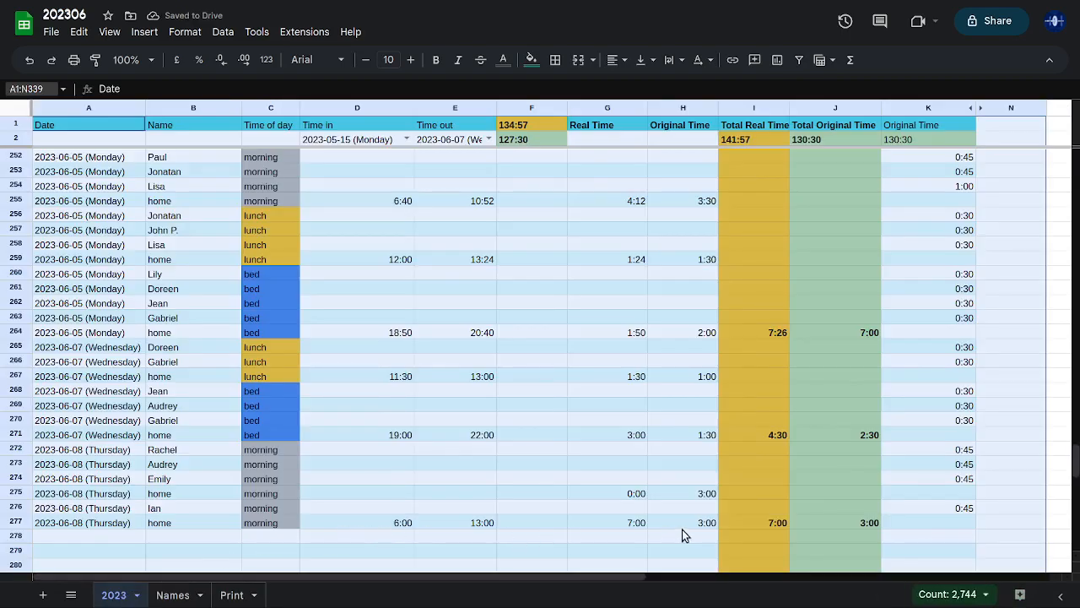
click(683, 526)
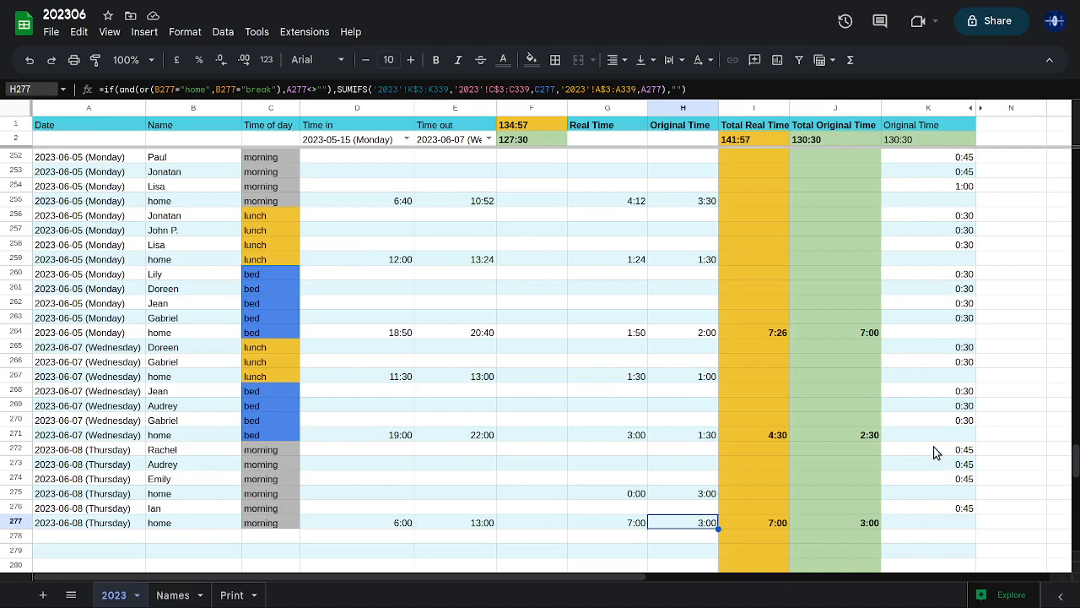
drag(933, 453, 933, 514)
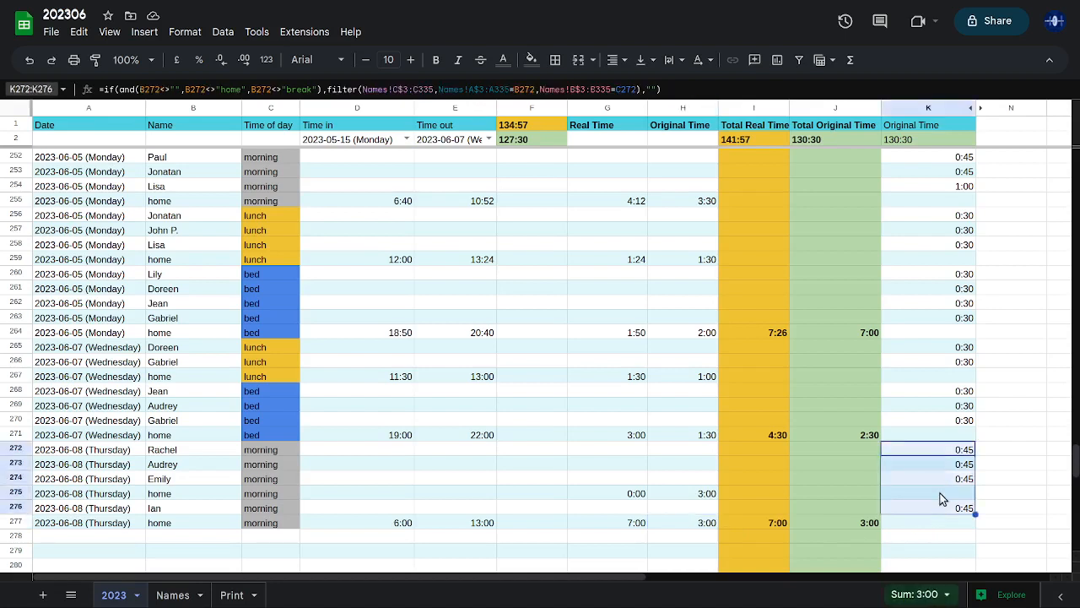
click(169, 596)
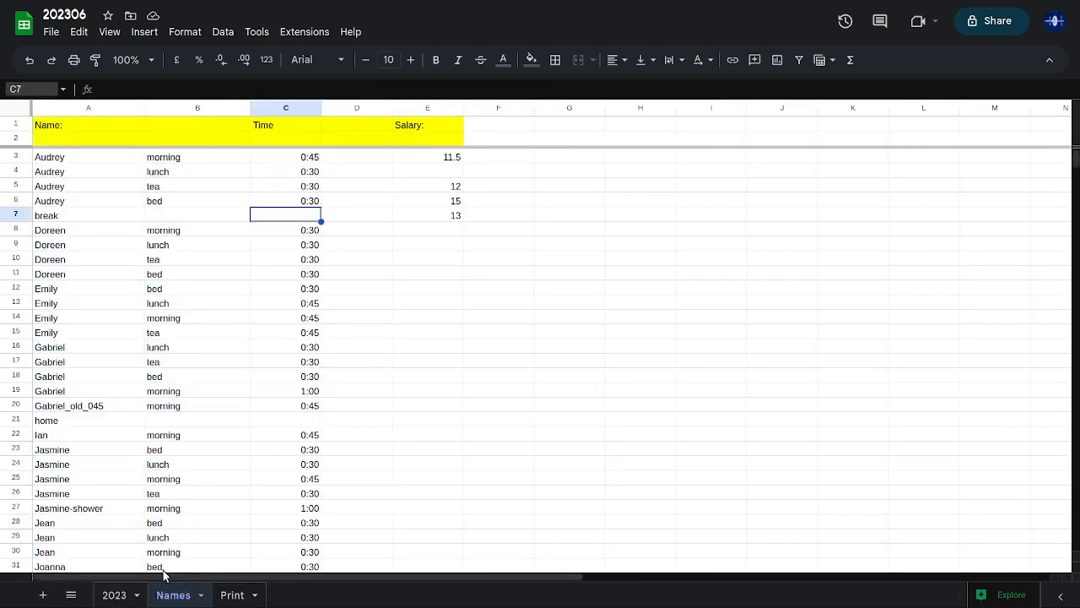
click(115, 596)
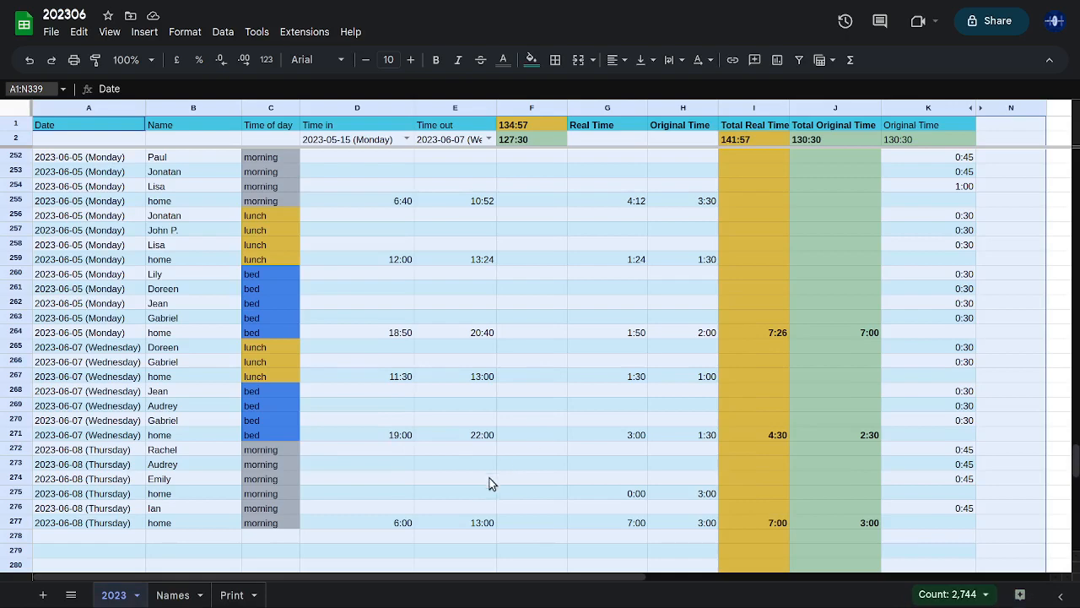
Examine the row 277 real and original time totals on the 2023 sheet and the overall total formulas in I2 and J2
click(746, 522)
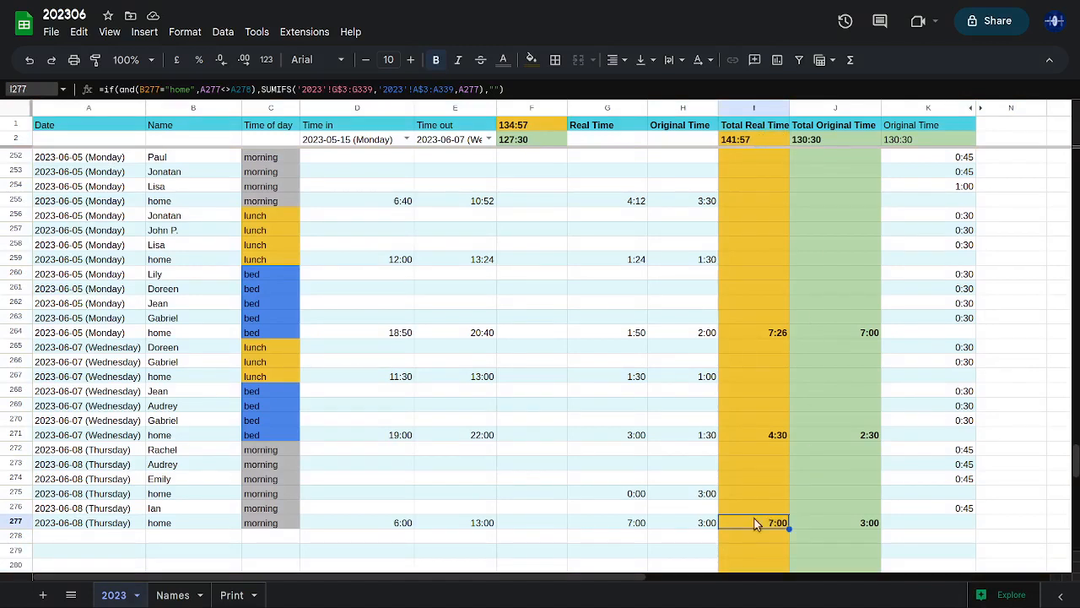
click(620, 526)
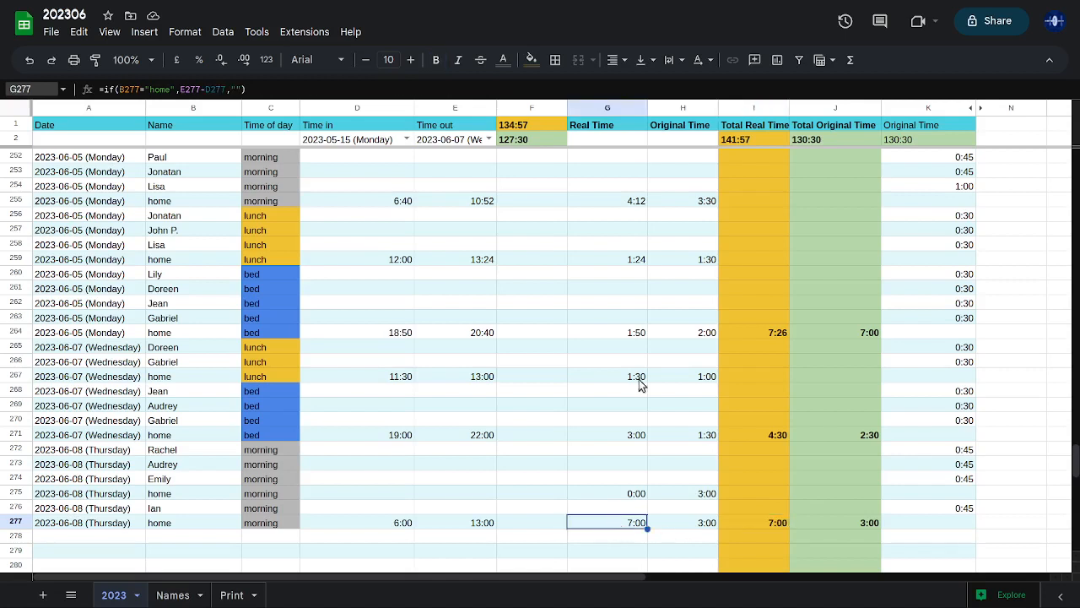
click(847, 532)
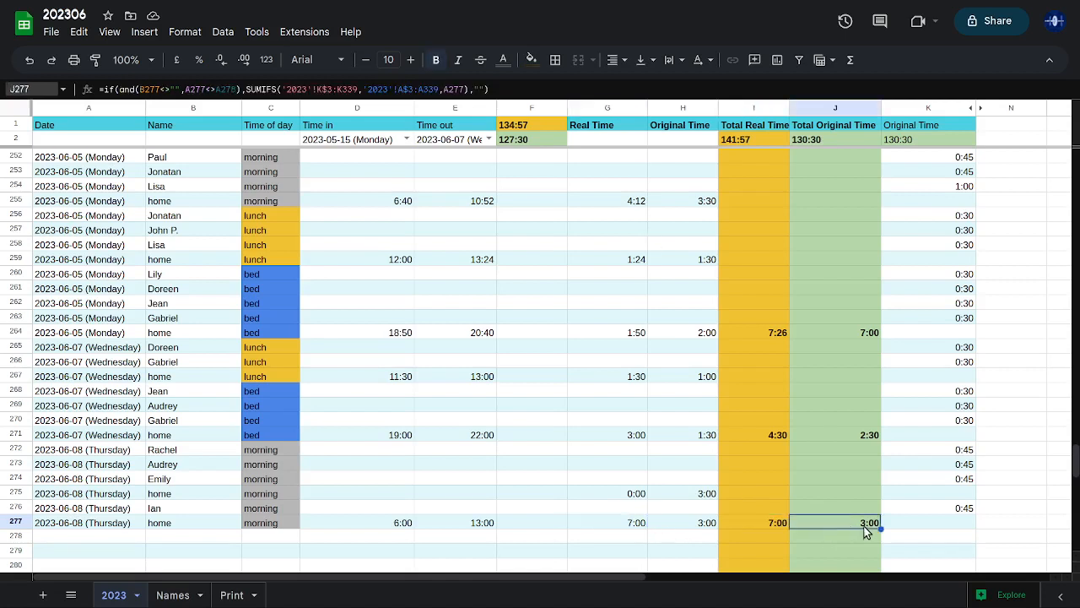
drag(924, 448, 924, 521)
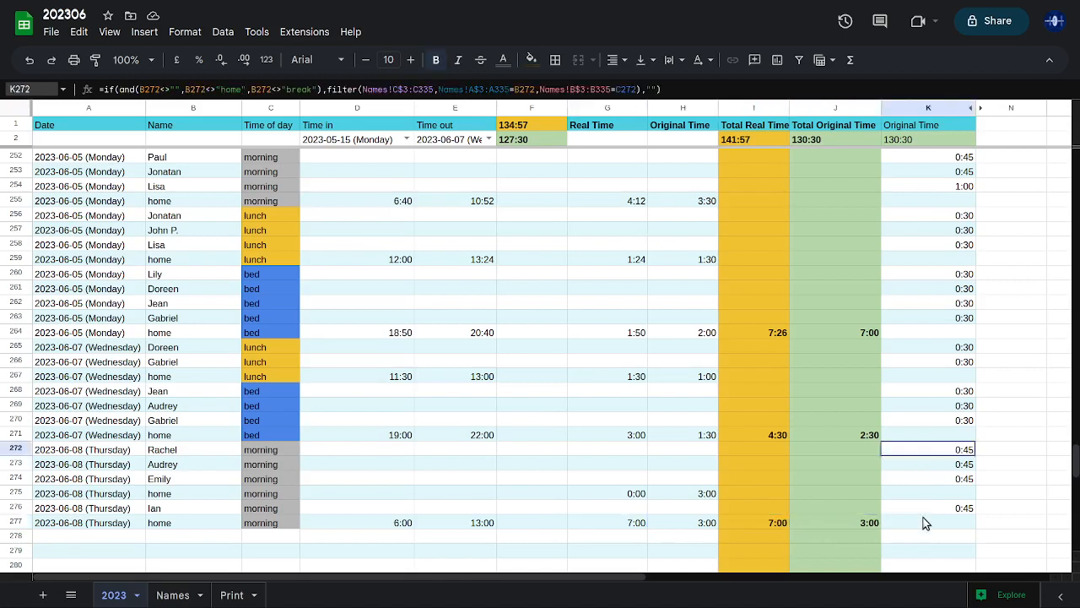
click(828, 522)
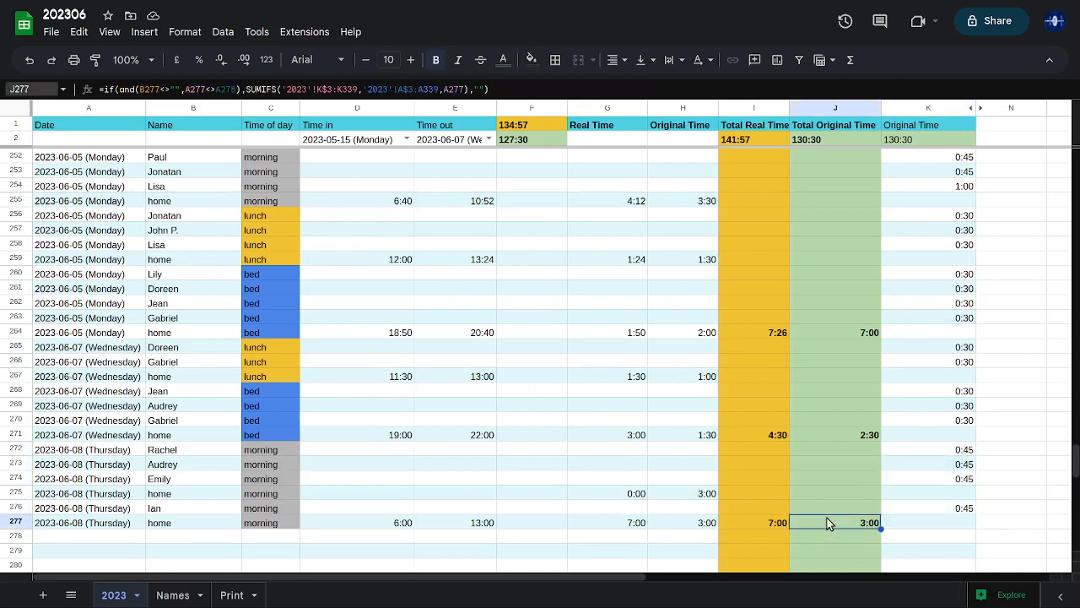
click(751, 140)
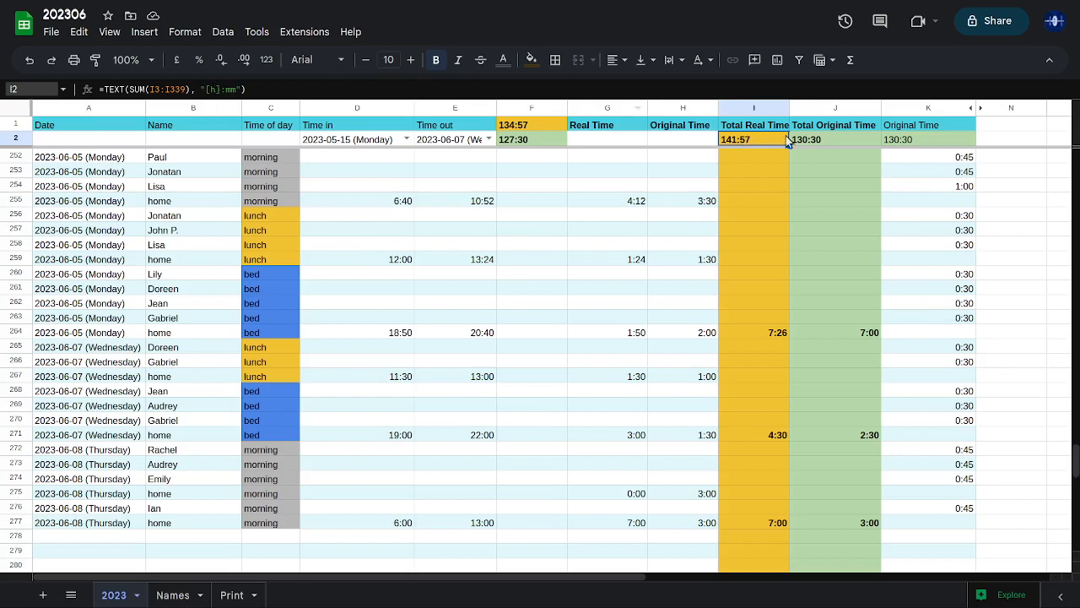
click(825, 145)
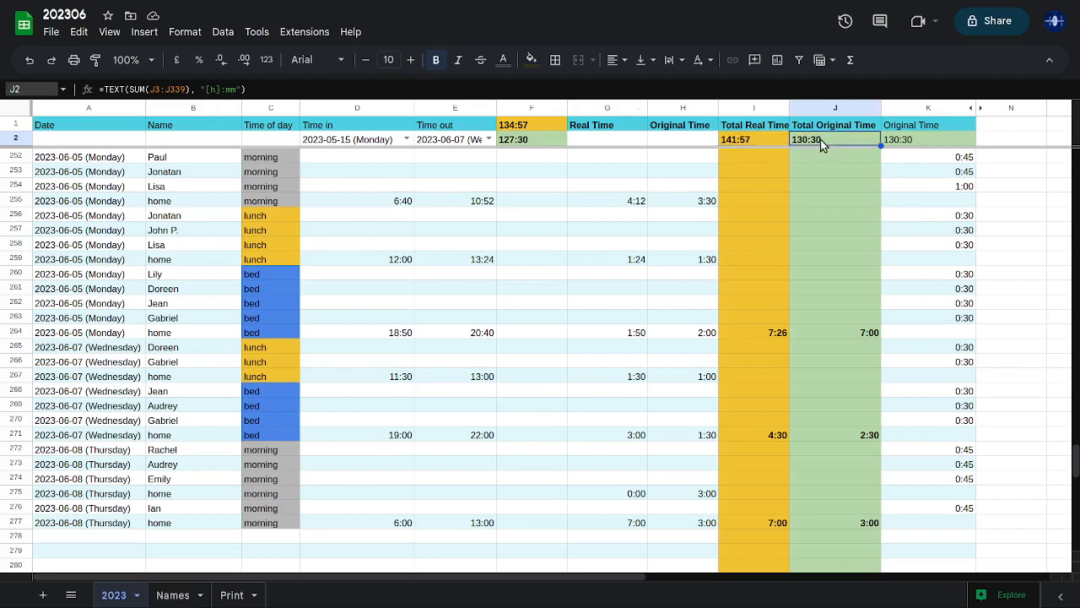
Try a reporting period from 20/05/2023 in D2 to 24/05/2023 in E2 and check the period total formula in F2
click(406, 139)
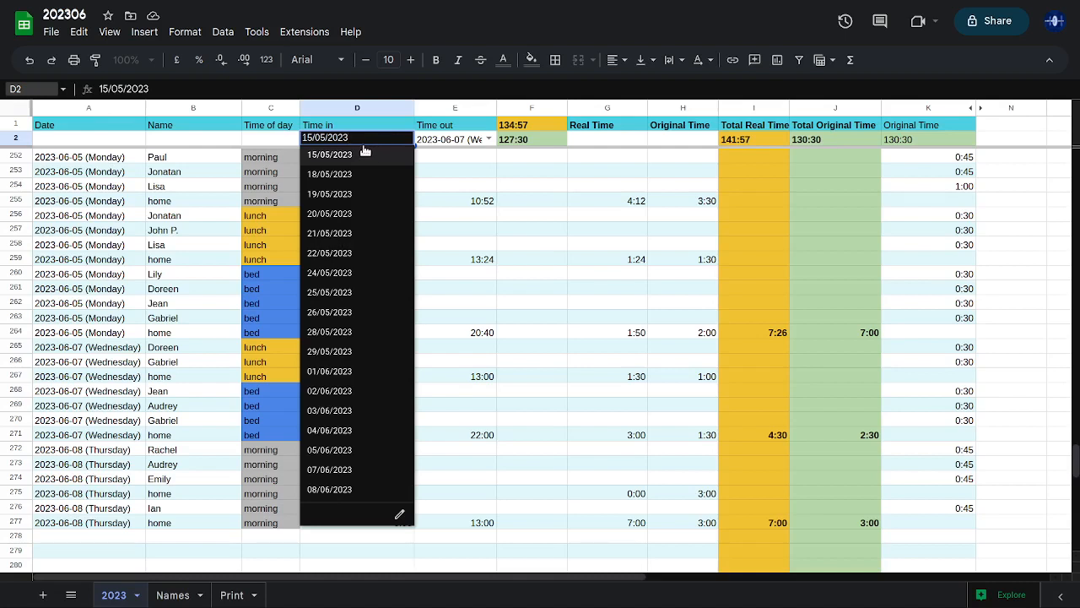
click(329, 216)
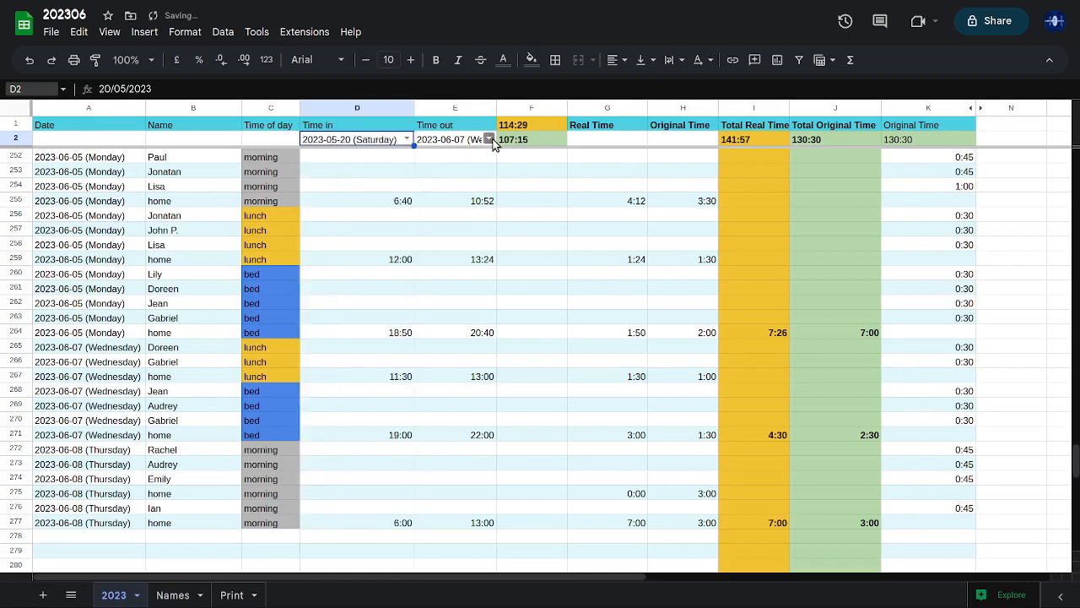
click(492, 139)
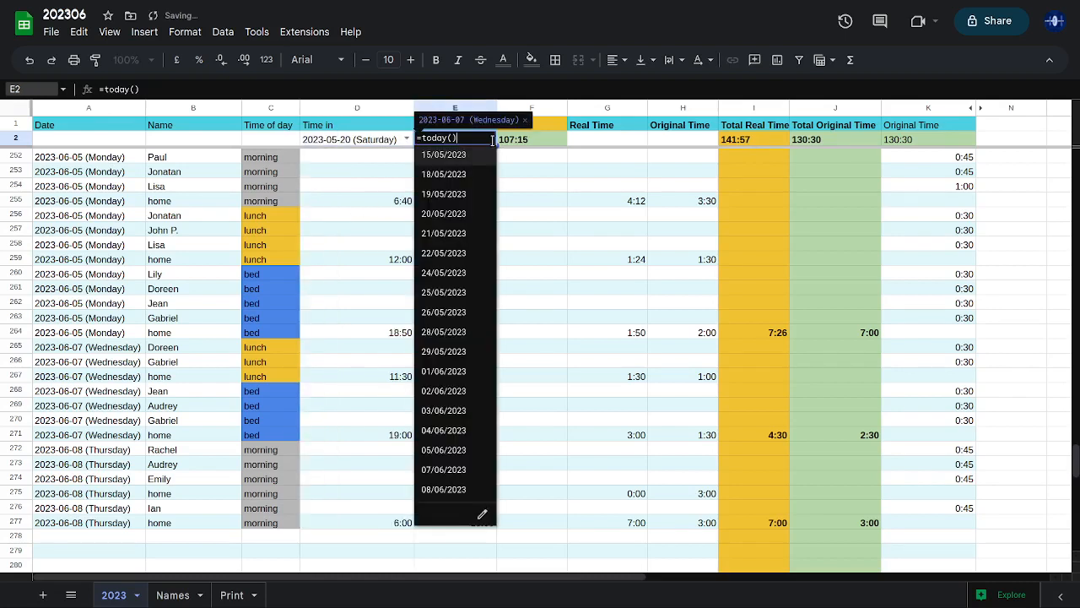
click(443, 272)
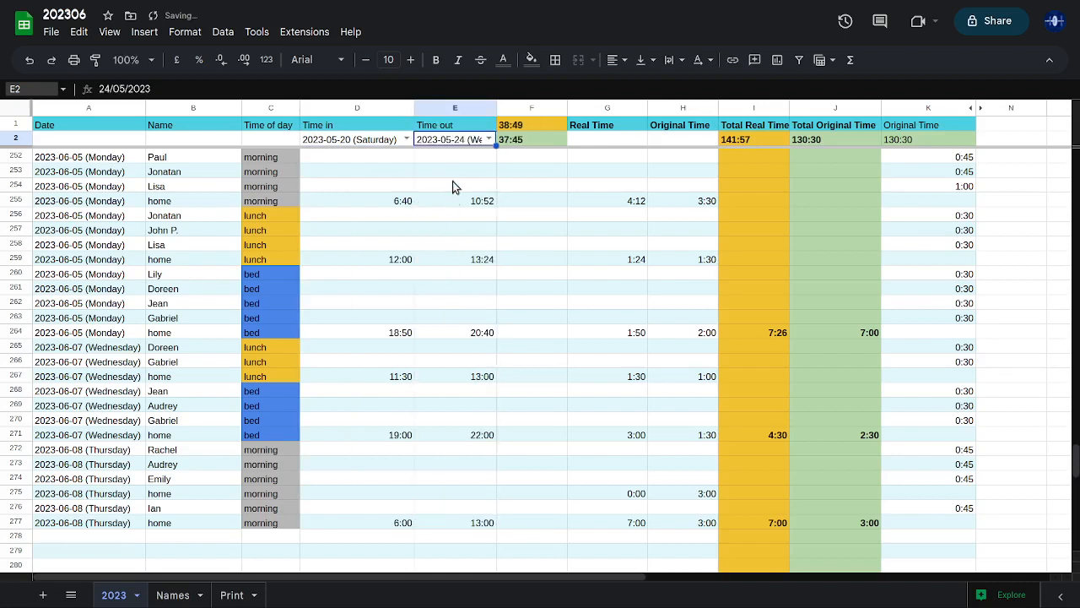
click(526, 140)
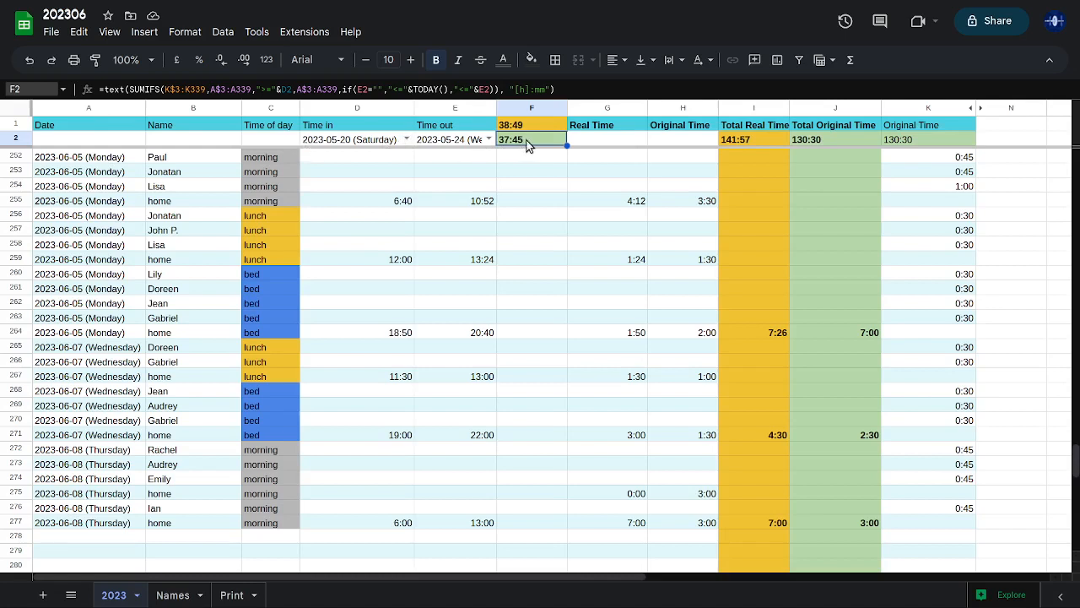
Set the reporting period's start date in D2 to 15/05/2023 and its end date in E2 to =today()
click(406, 138)
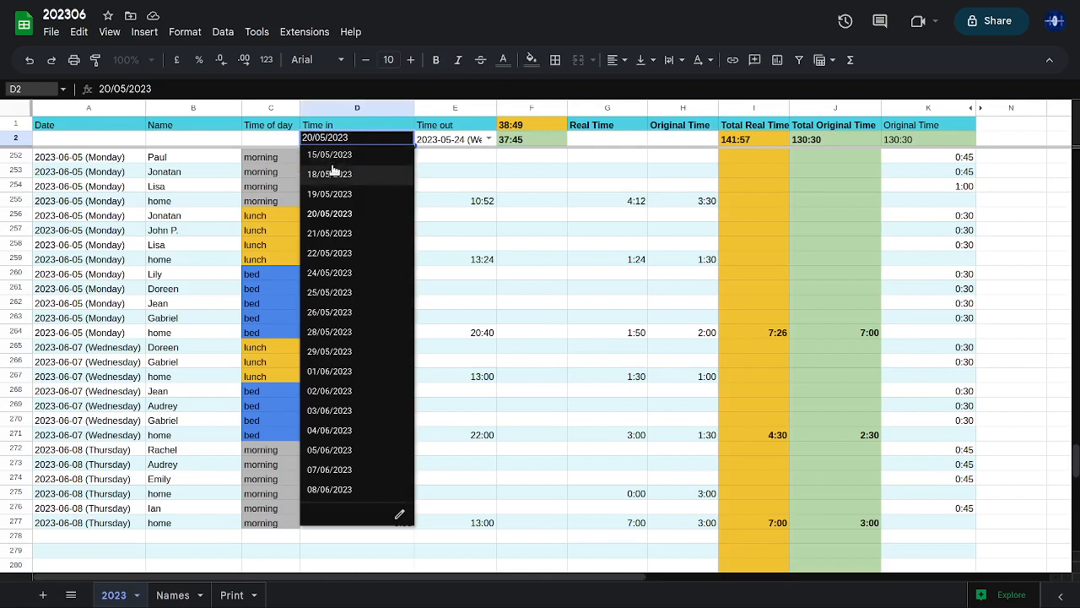
click(342, 154)
click(489, 139)
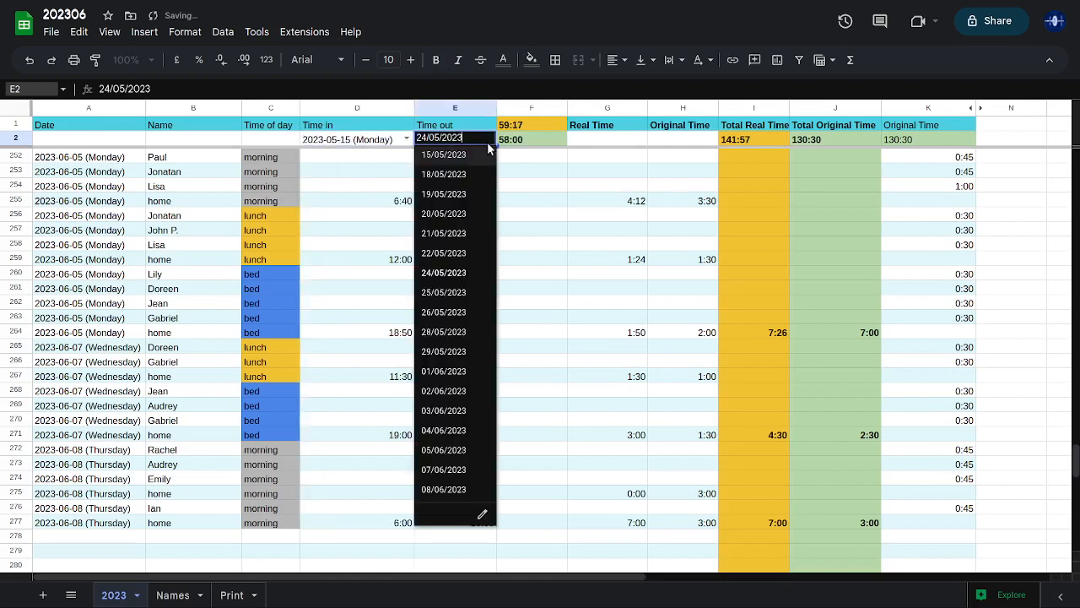
key(ctrl+a)
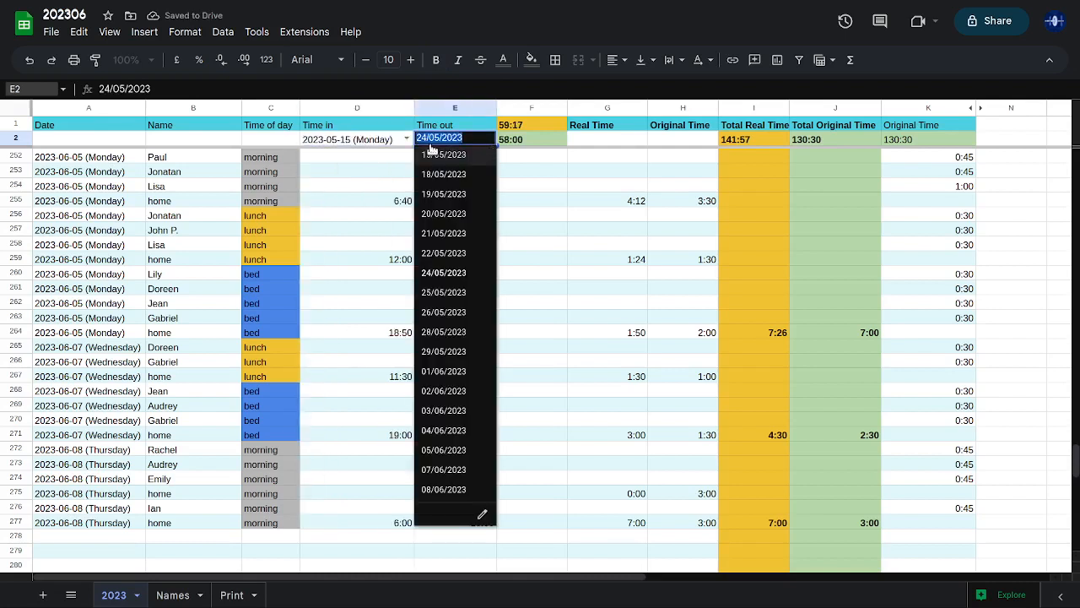
text(=to)
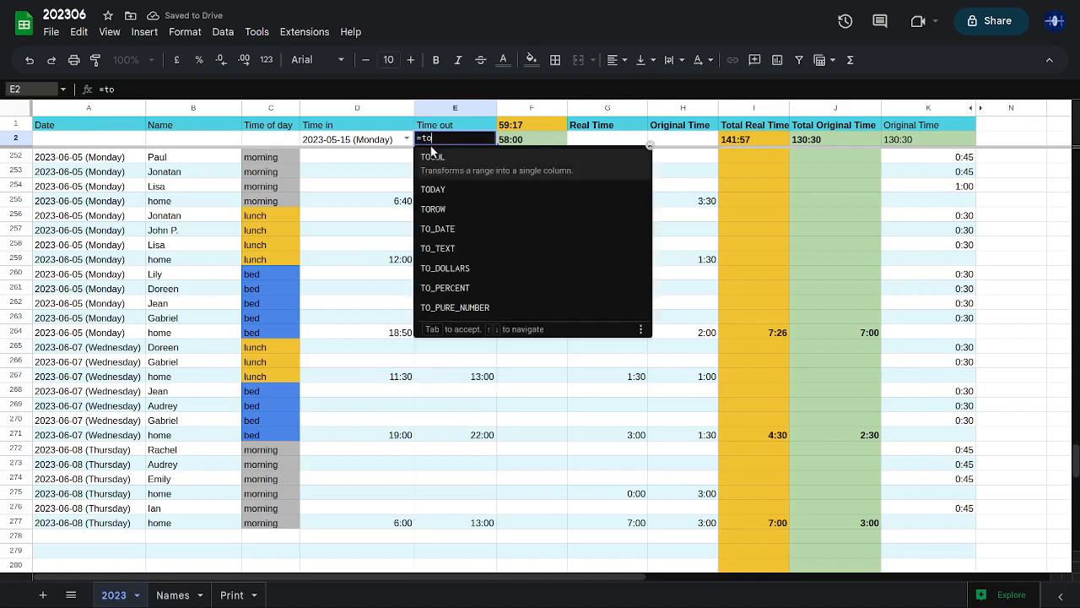
text(day())
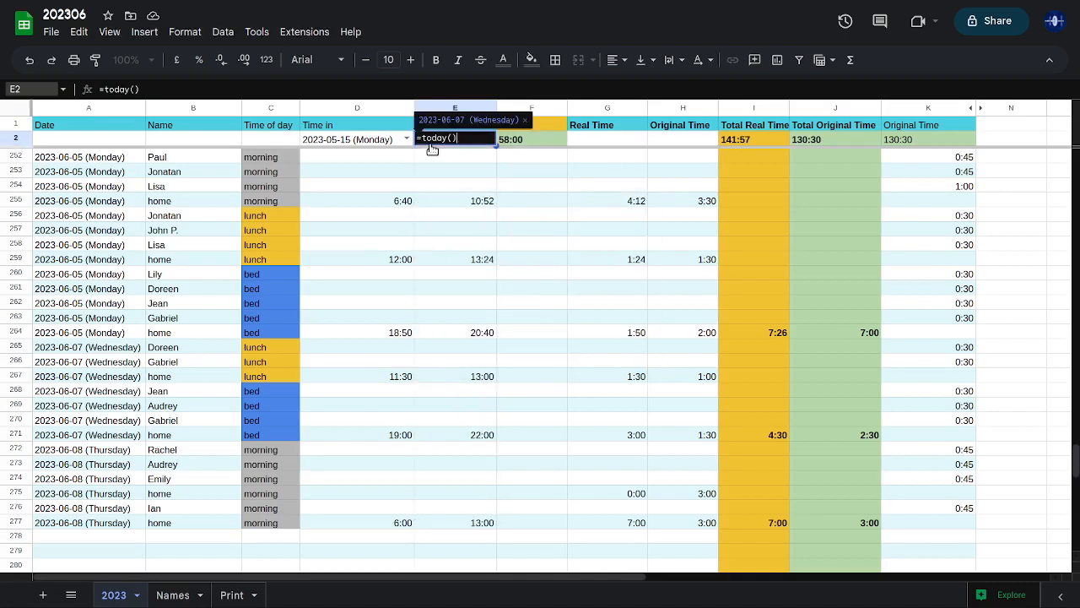
key(Return)
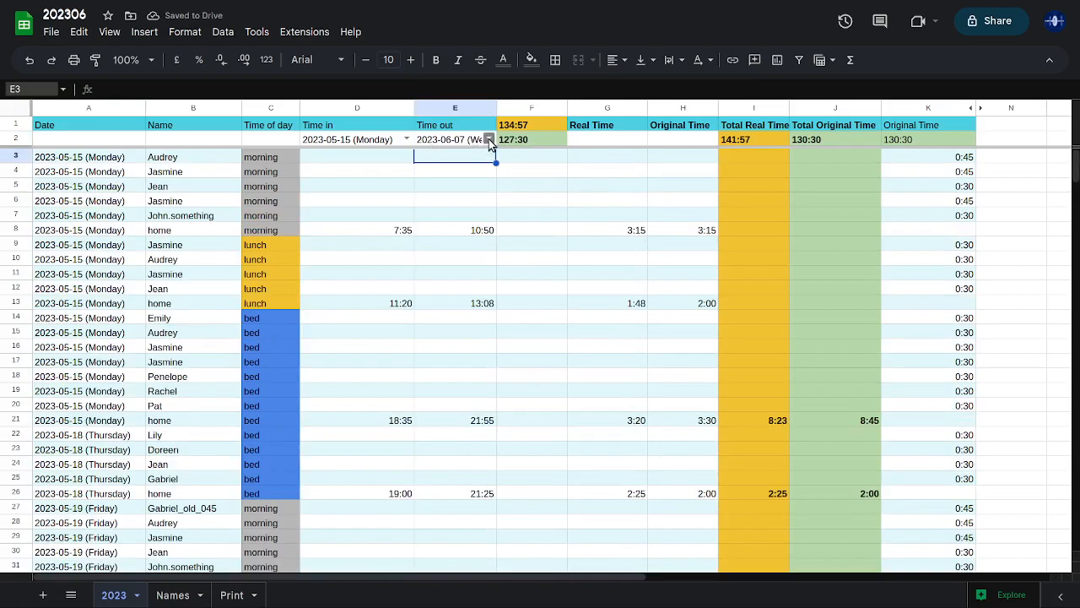
Clear the date 07/06/2023 from the first row of that shift in A265
scroll(99, 473, down, 20)
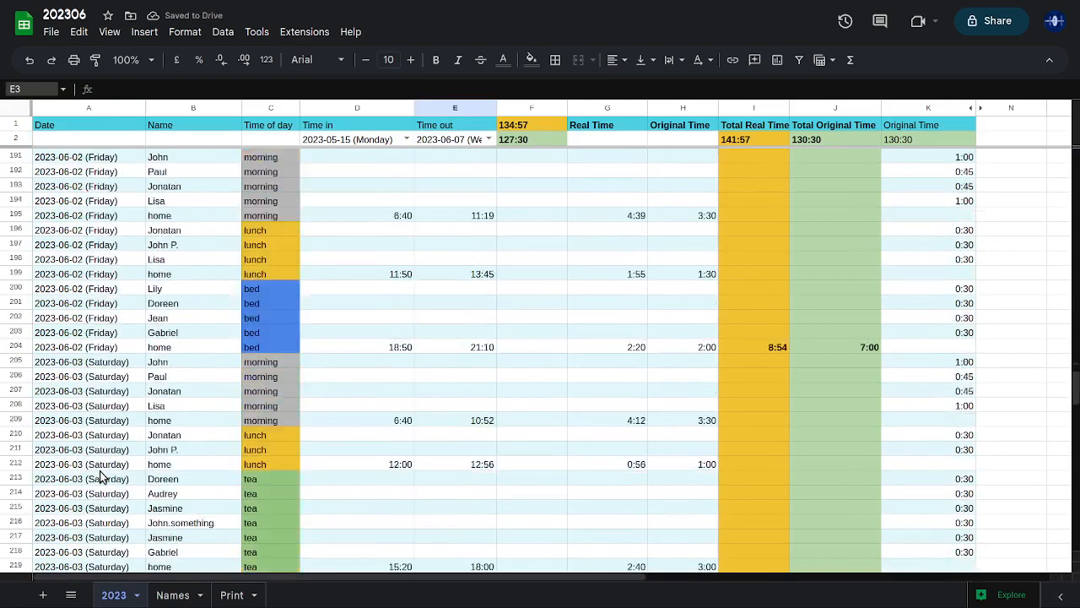
scroll(99, 479, up, 4)
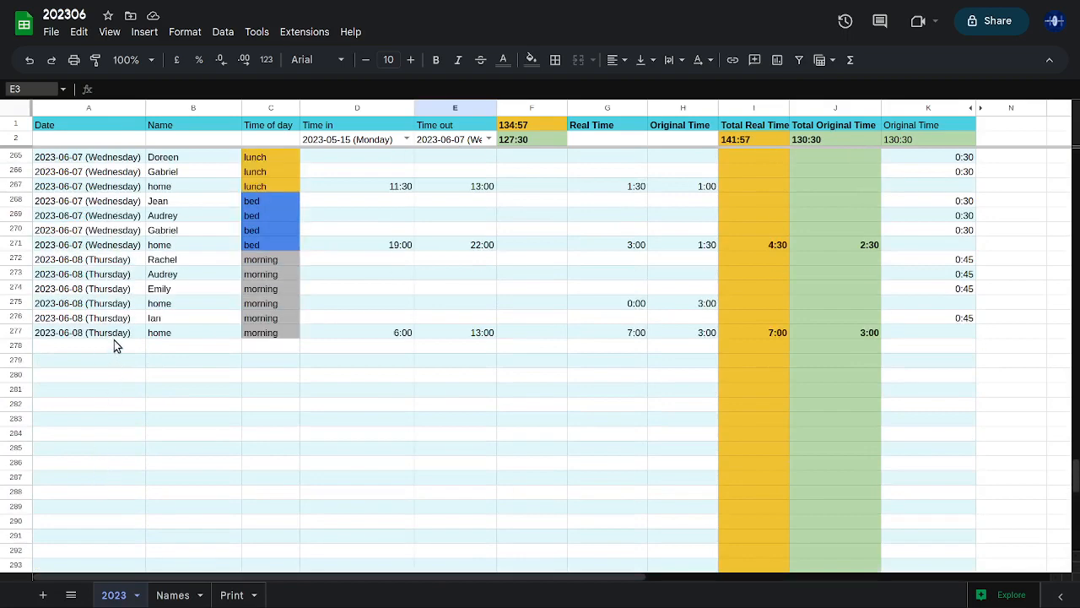
click(100, 247)
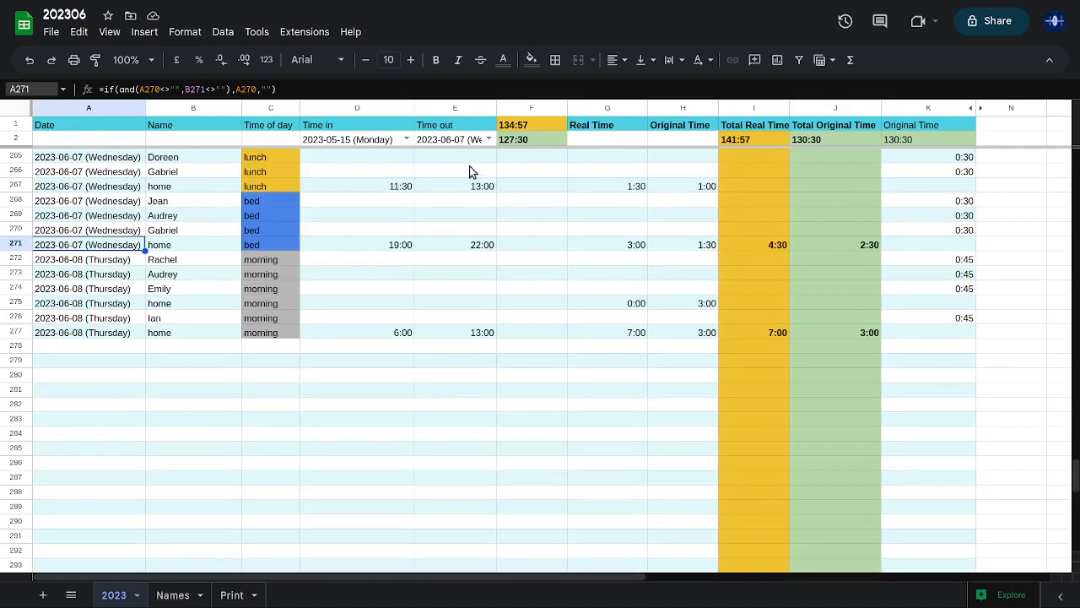
scroll(121, 243, up, 3)
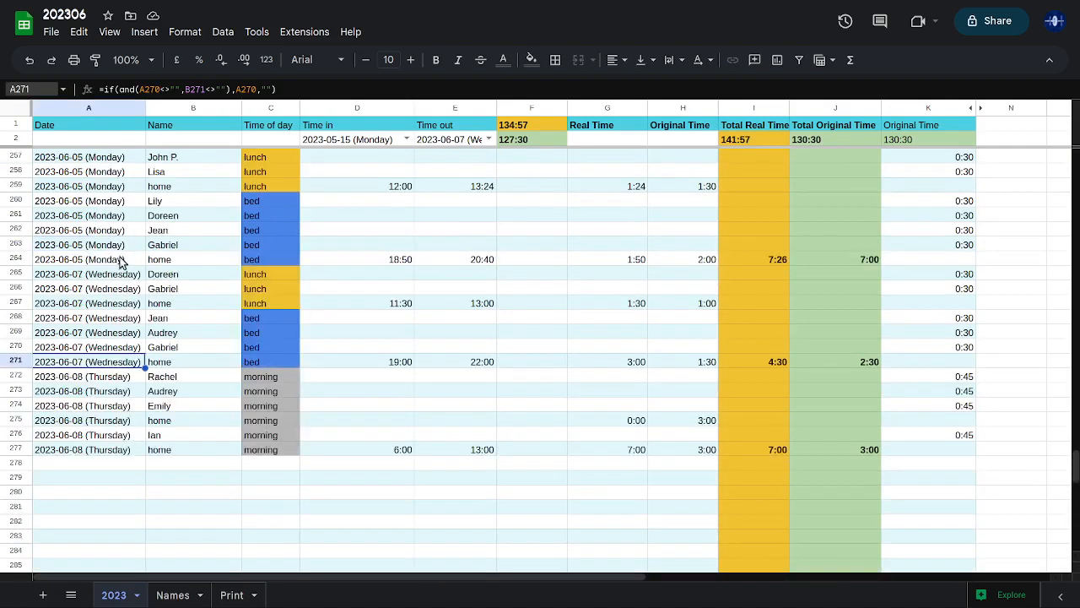
click(98, 279)
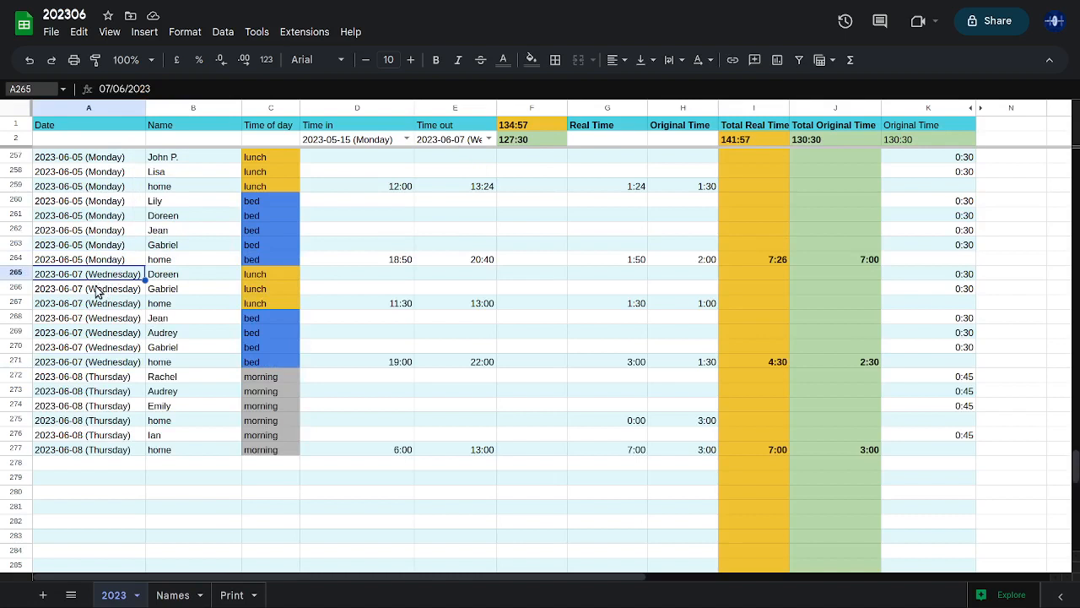
key(shift+Right)
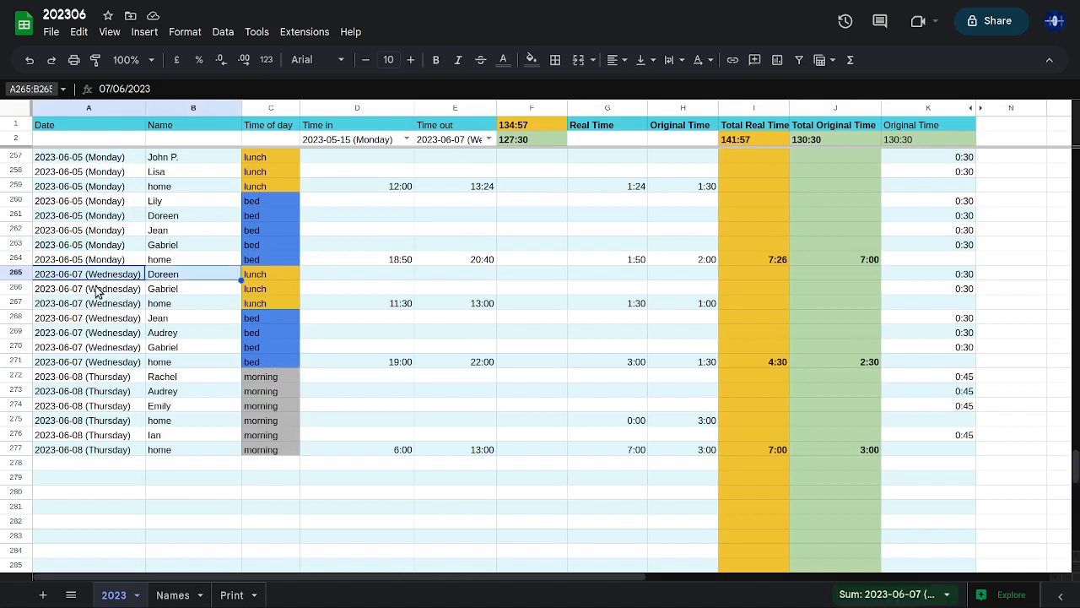
key(shift+Left)
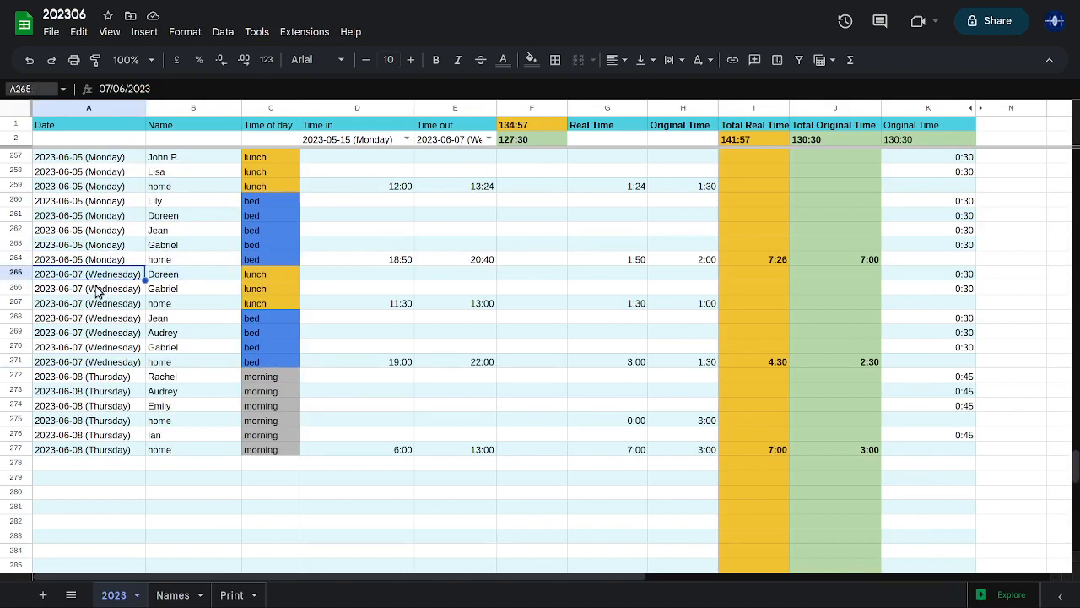
key(Delete)
Clear the shift date in A272
key(Down)
key(Down)
key(Down)
key(Down)
key(Down)
key(Down)
key(Down)
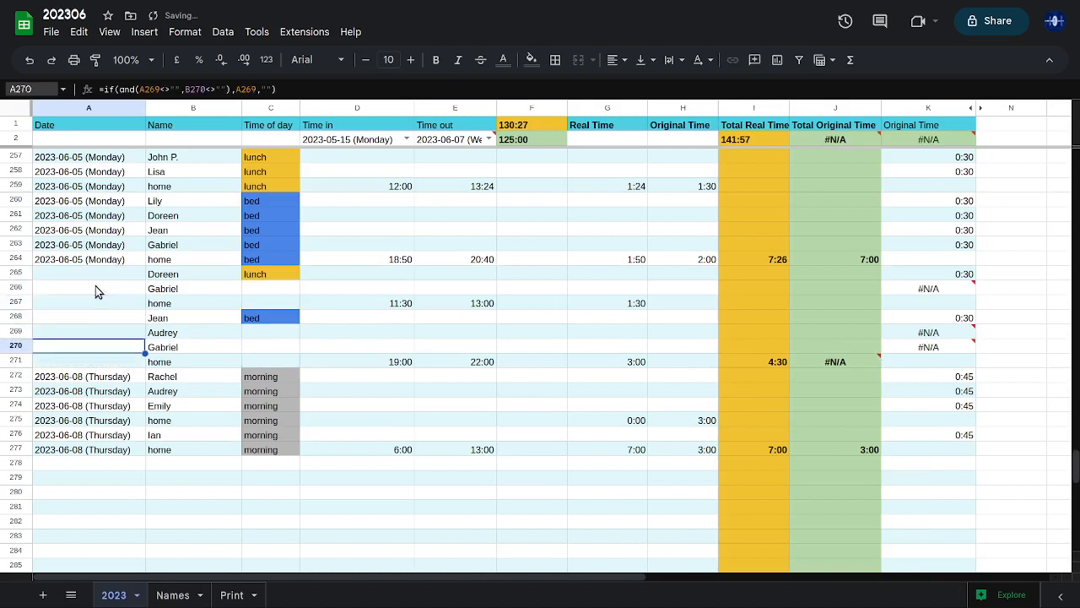
key(Delete)
Clear all visit and "home" entries in the Name column from B265 to B277
key(Right)
key(Up)
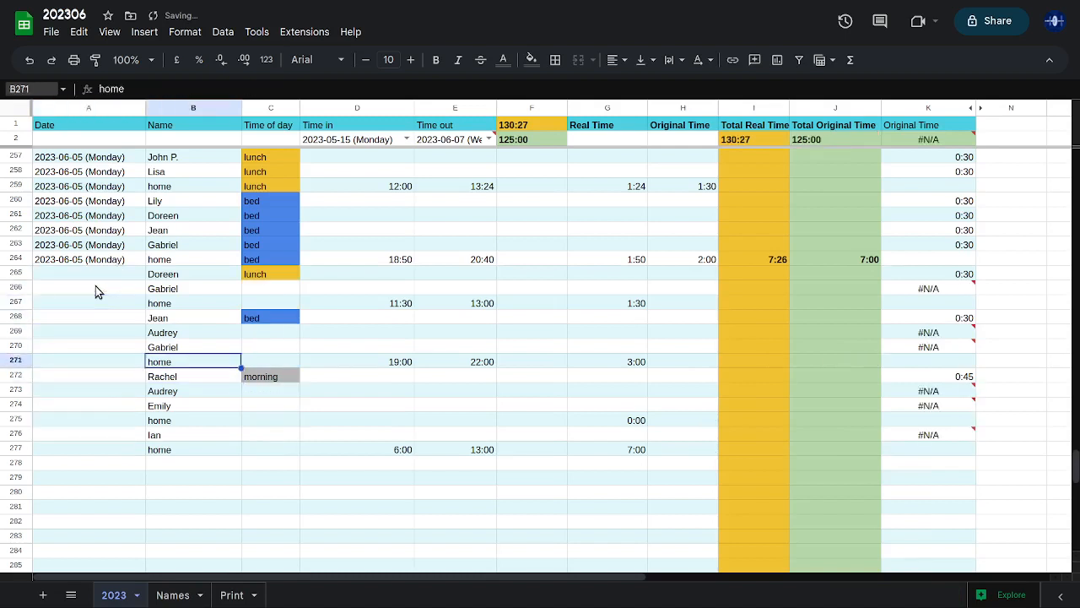
key(Up)
key(Up)
key(Up)
key(Up)
key(Up)
key(Up)
key(Up)
key(Down)
key(shift+Down)
key(shift+Down)
key(shift+Down)
key(shift+Down)
key(shift+Down)
key(shift+Down)
key(shift+Down)
key(shift+Down)
key(shift+Down)
key(shift+Down)
key(shift+Down)
key(shift+Down)
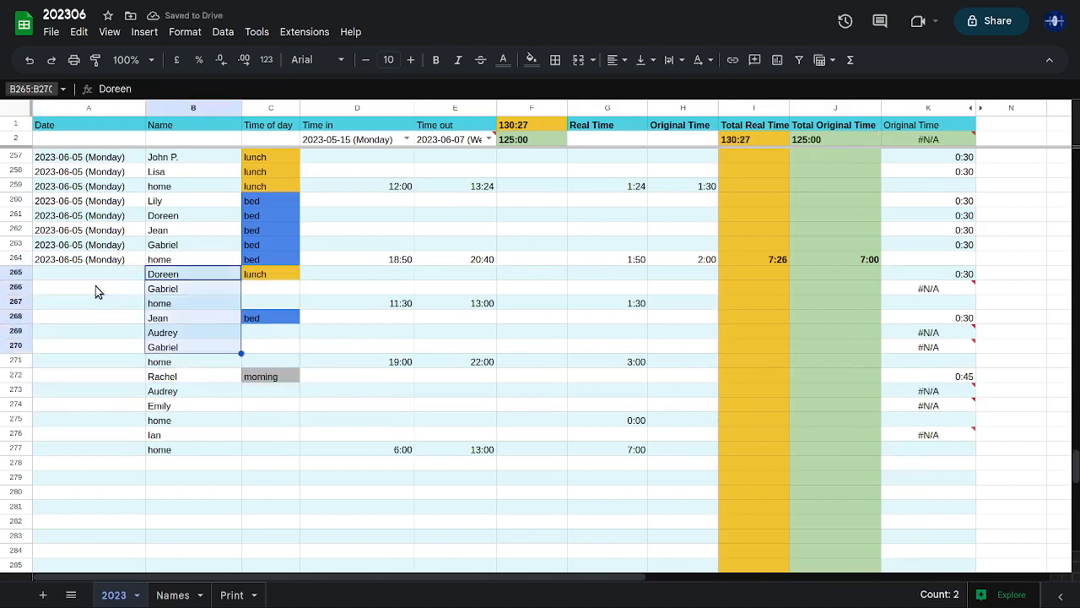
key(Delete)
Clear the Time of day entries in C265, C268 and C272
key(Right)
key(Delete)
key(Down)
key(Down)
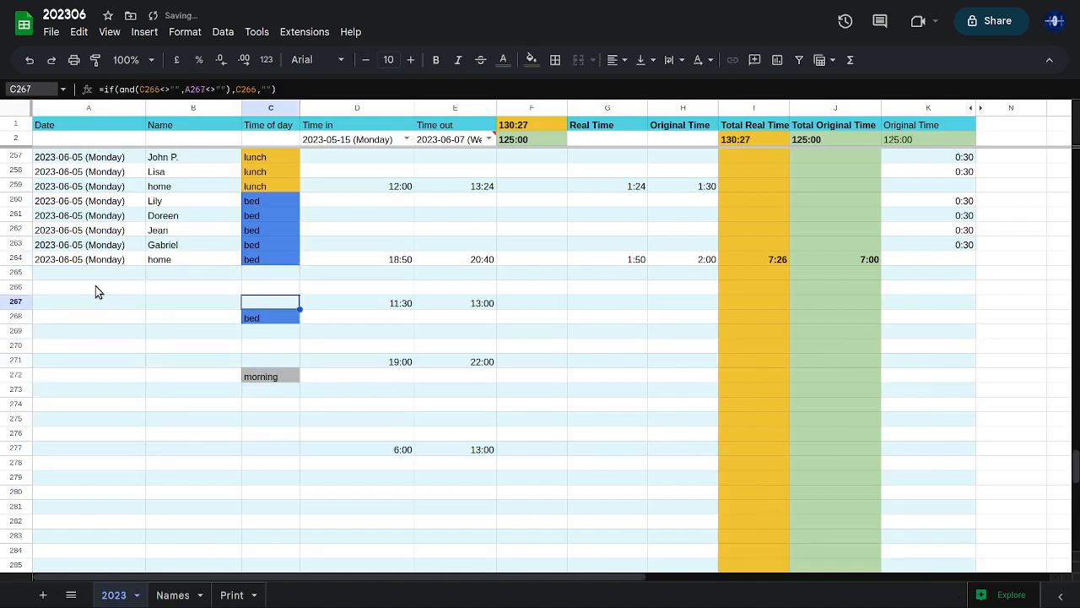
key(Down)
key(Delete)
key(Down)
key(Down)
key(Down)
key(Down)
key(Delete)
Clear the Time in and Time out entries in D271 and E271
key(Right)
key(Up)
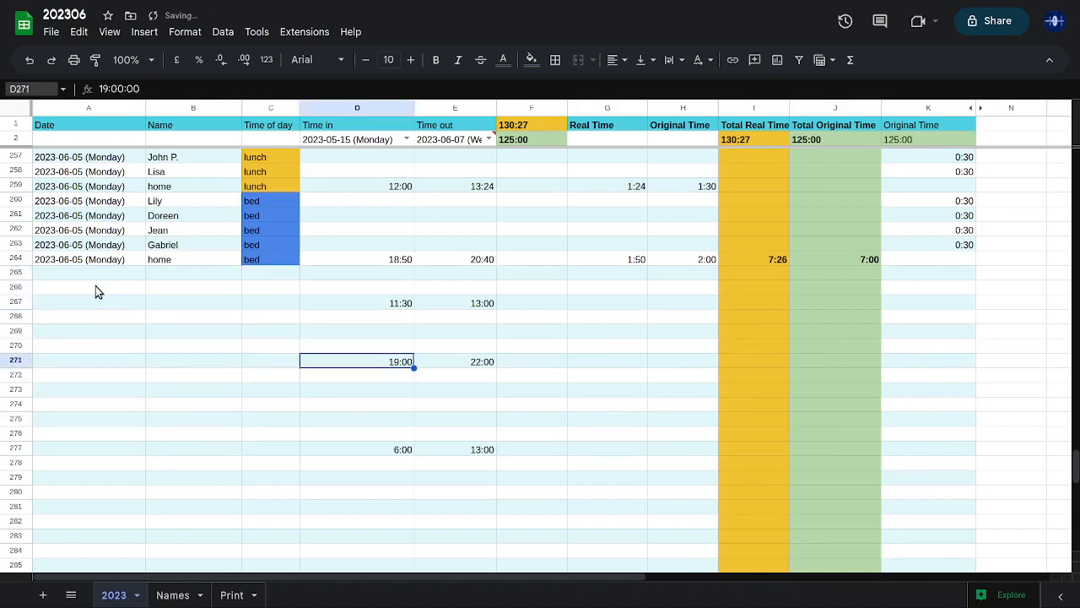
key(Delete)
key(Right)
key(Delete)
Clear the Time out and Time in entries in E267 and D267
key(Up)
key(Up)
key(Up)
key(Up)
key(Delete)
key(Left)
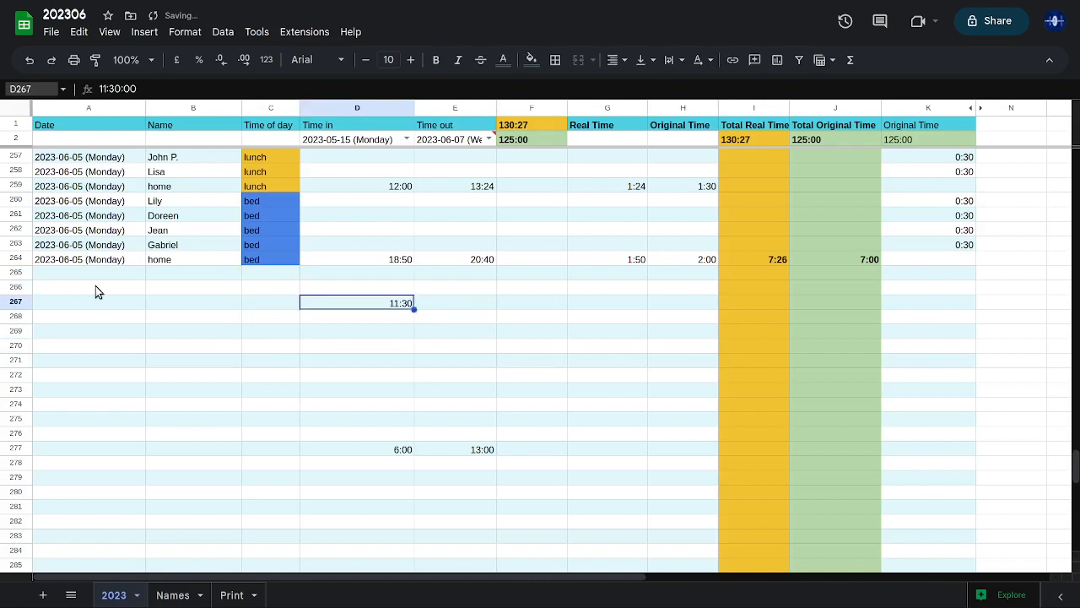
key(Delete)
Clear the Time in and Time out entries of the last sample shift in D277 and E277
key(Up)
key(Down)
key(Down)
key(Down)
key(Down)
key(Down)
key(Down)
key(Down)
key(Down)
key(Down)
key(Down)
key(Down)
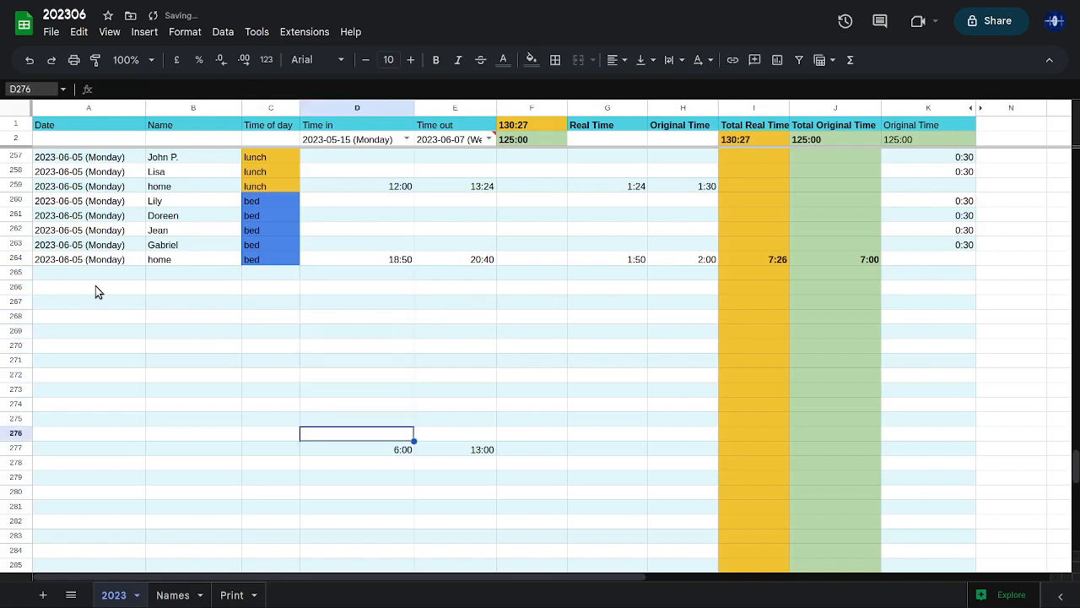
key(Delete)
key(Right)
key(Delete)
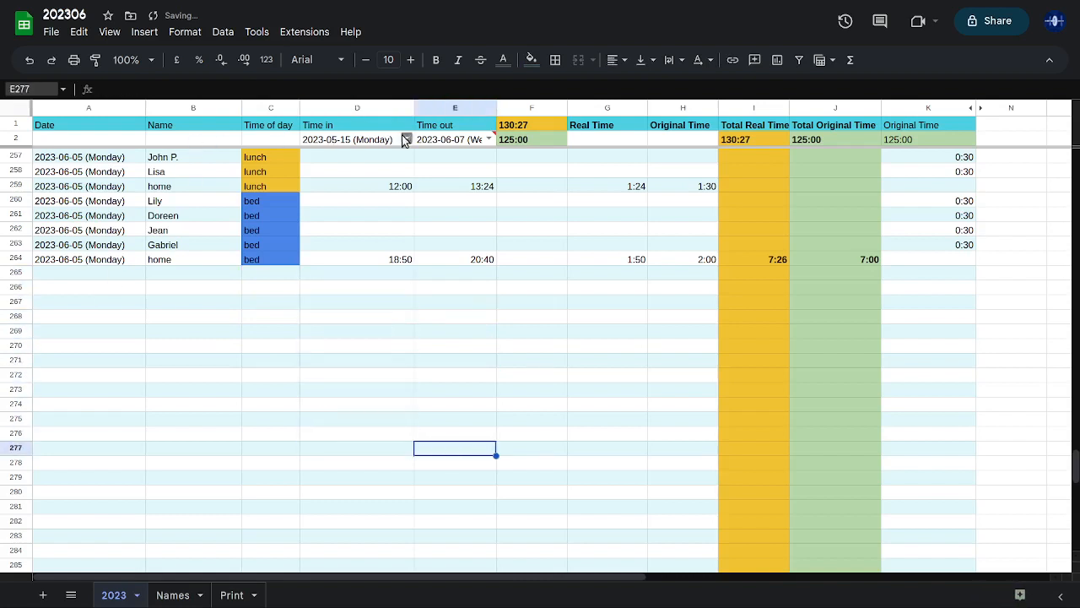
Set the end date of the totals range in E2 to 15/05/2023
mouse_move(434, 141)
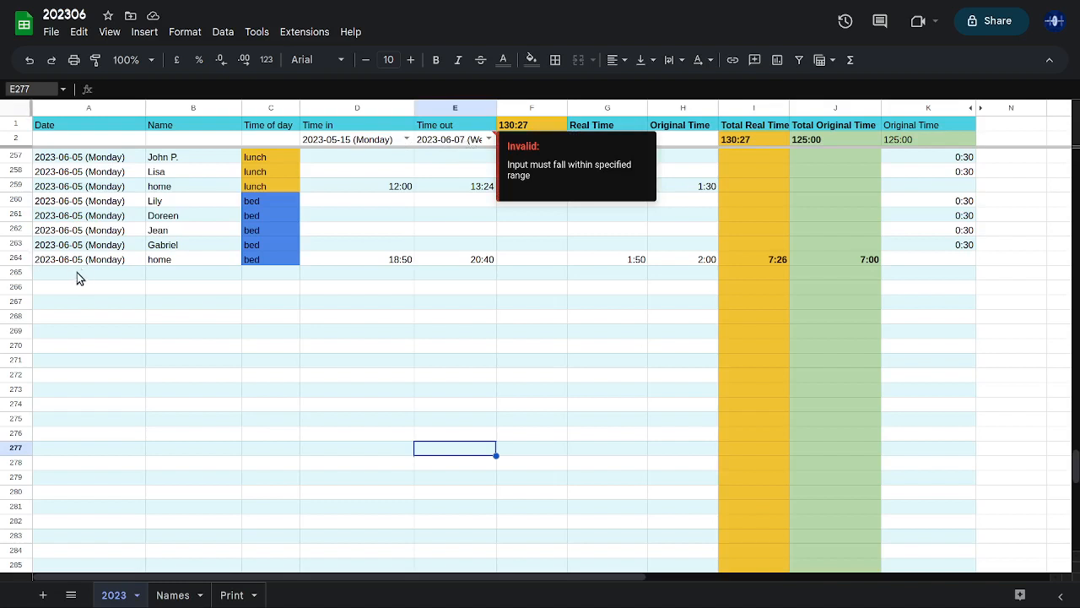
double_click(487, 139)
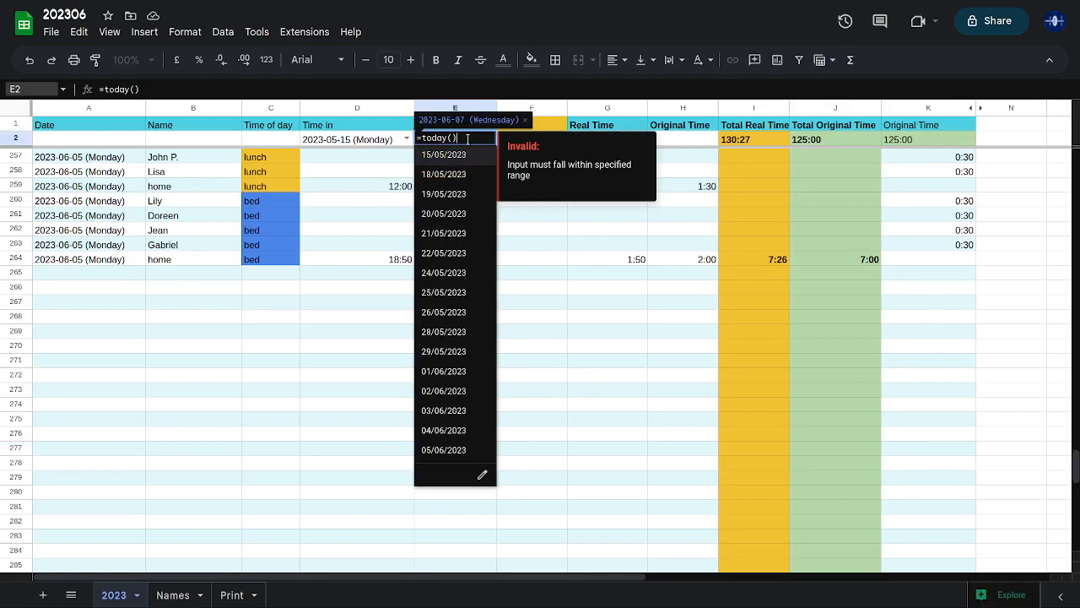
key(Return)
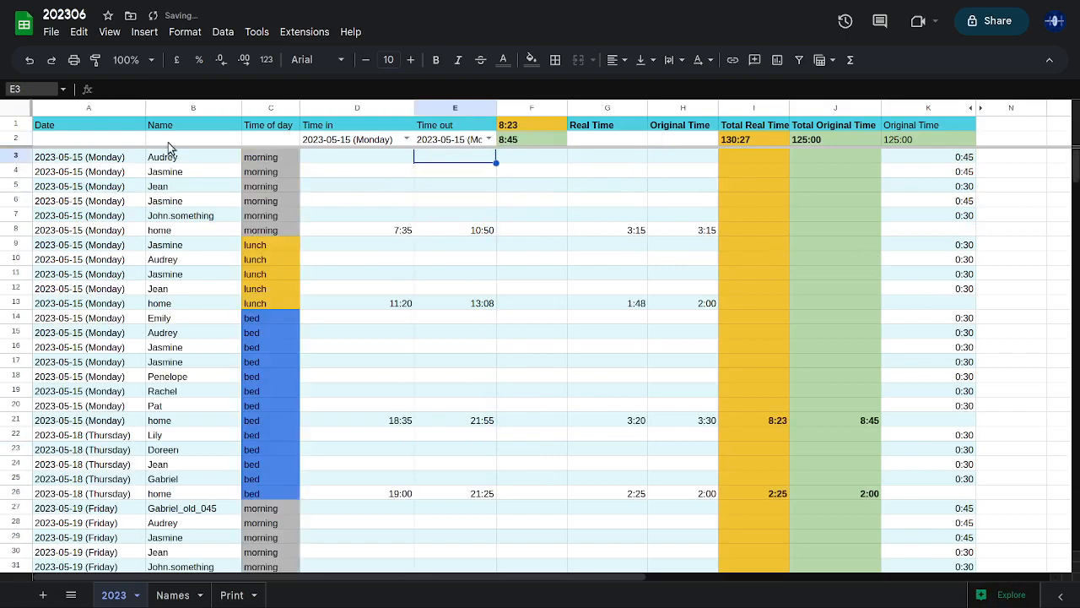
Try to replace the range's end date in E2 with the formula =today()
scroll(401, 228, down, 10)
scroll(394, 244, down, 20)
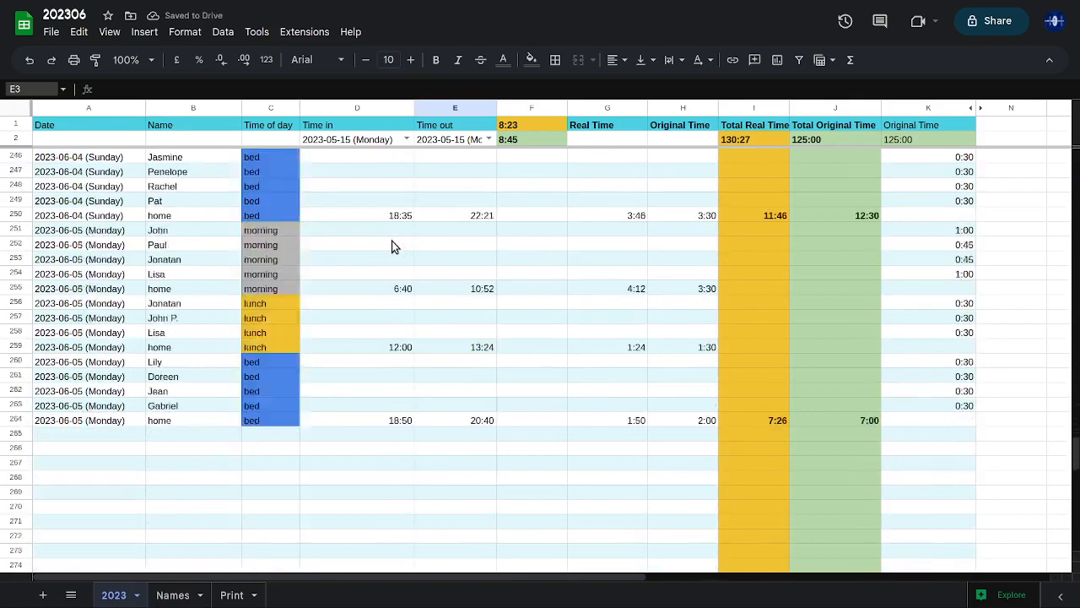
scroll(392, 249, up, 2)
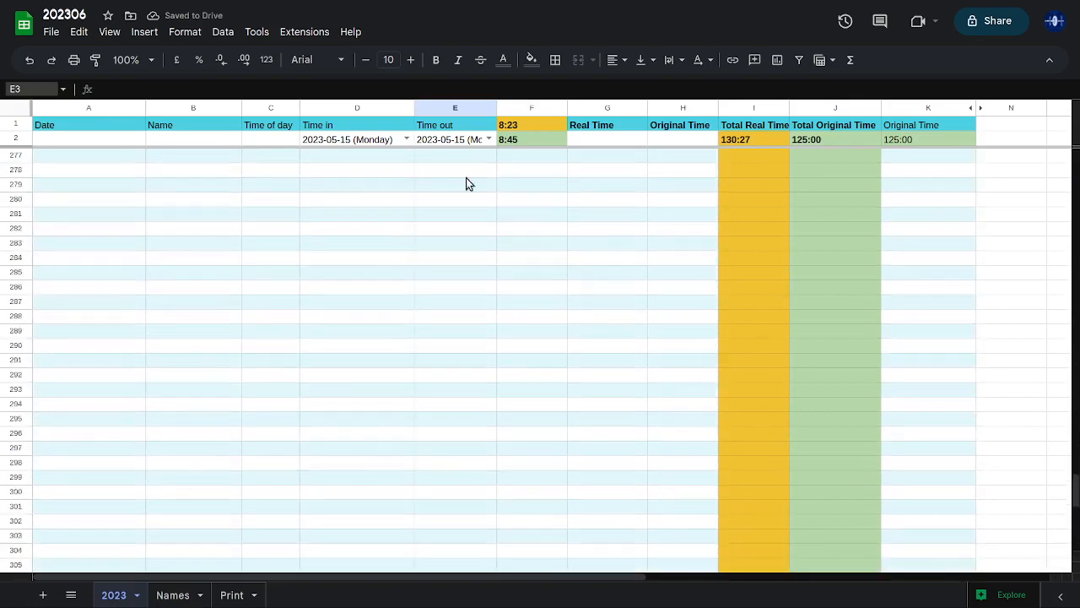
click(489, 139)
key(ctrl+a)
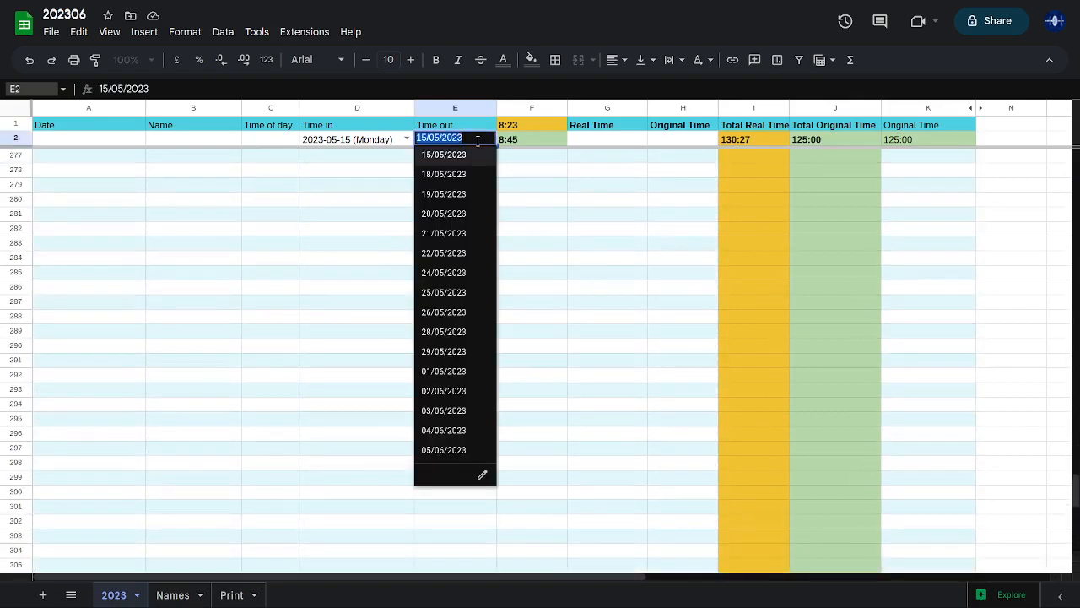
text(=toda)
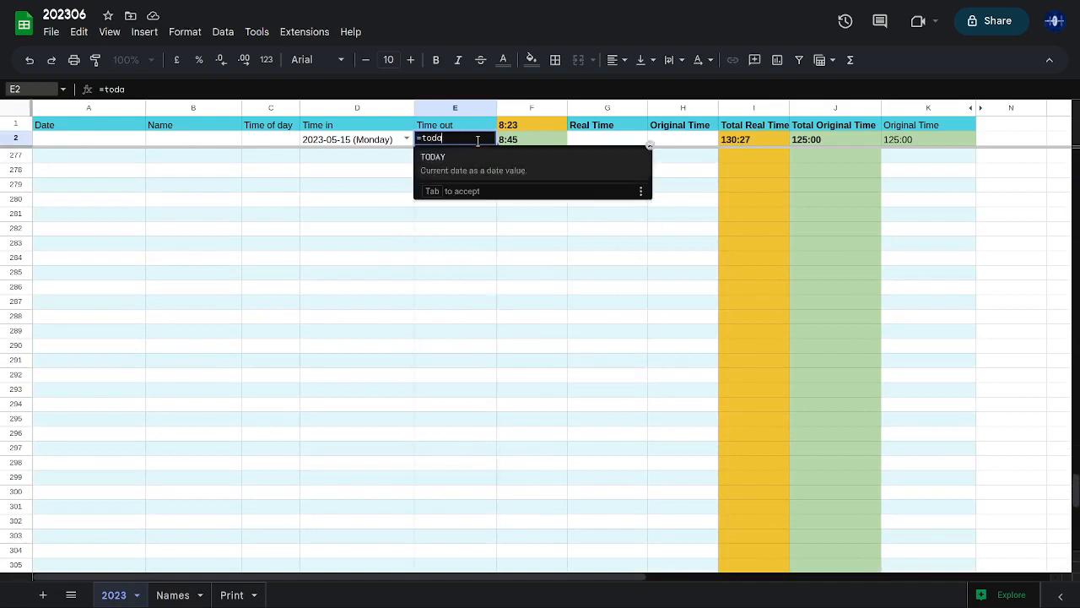
text(y())
key(Return)
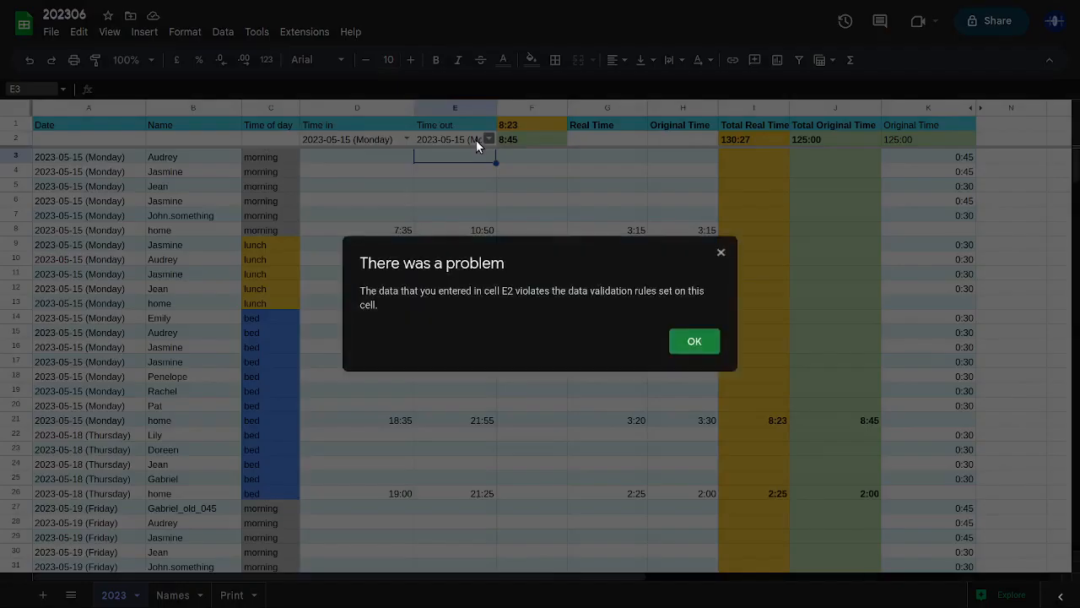
key(Return)
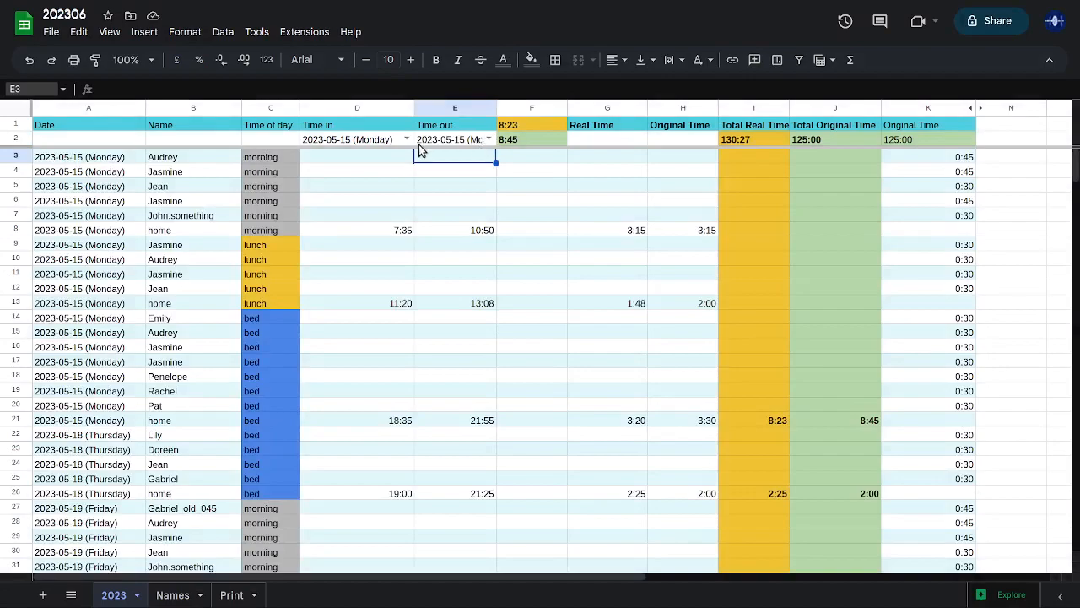
Select the first empty Date cell, A265, below the last shift entry
scroll(363, 272, down, 7)
scroll(354, 280, down, 20)
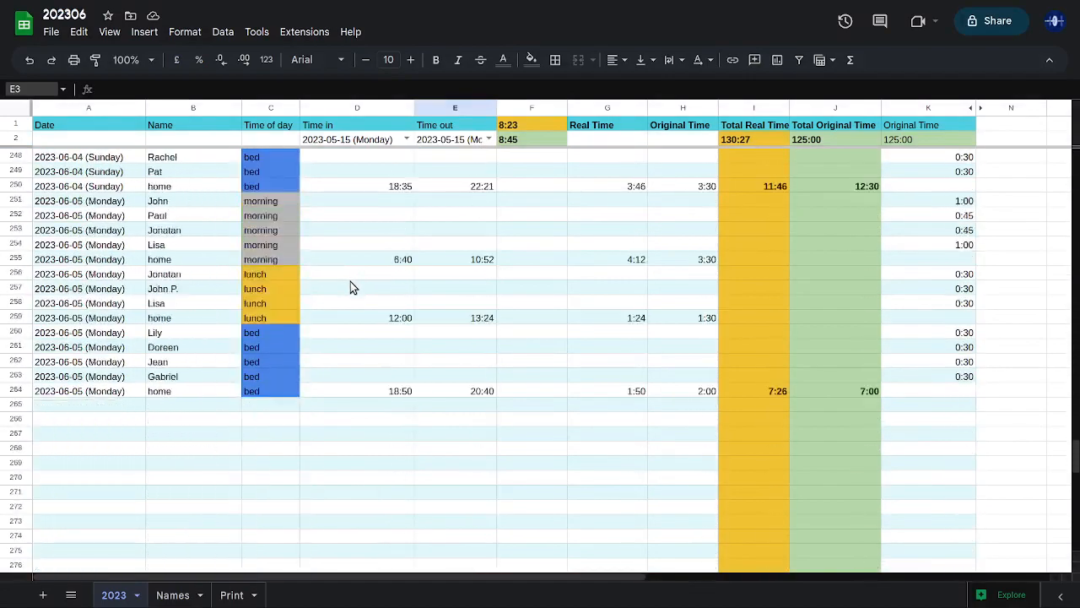
scroll(353, 289, up, 12)
click(101, 404)
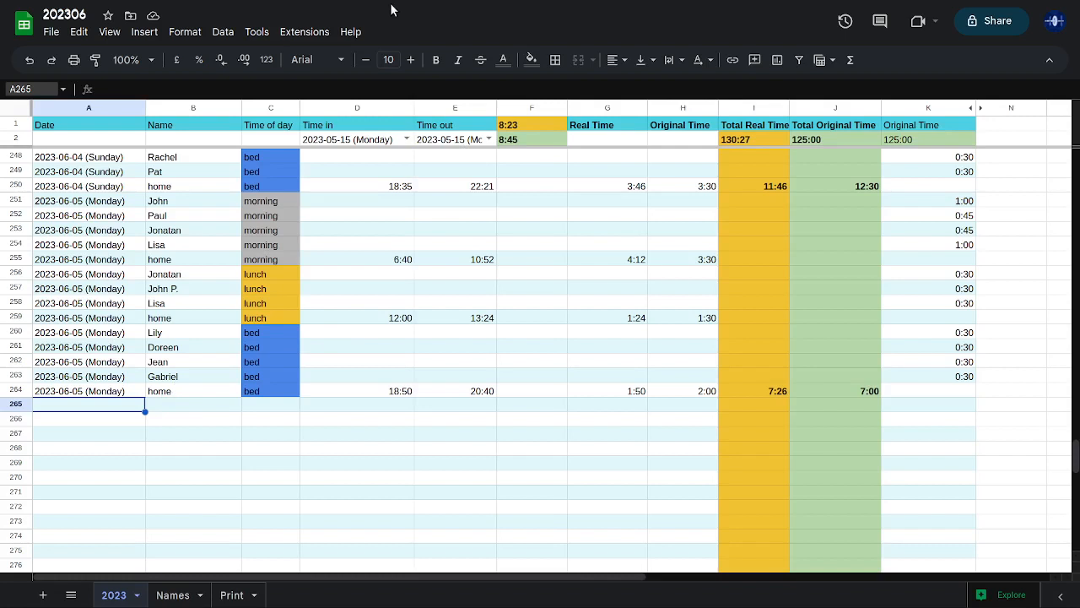
Switch to the Names sheet and examine the client names in column A from row 12 to row 32
click(171, 595)
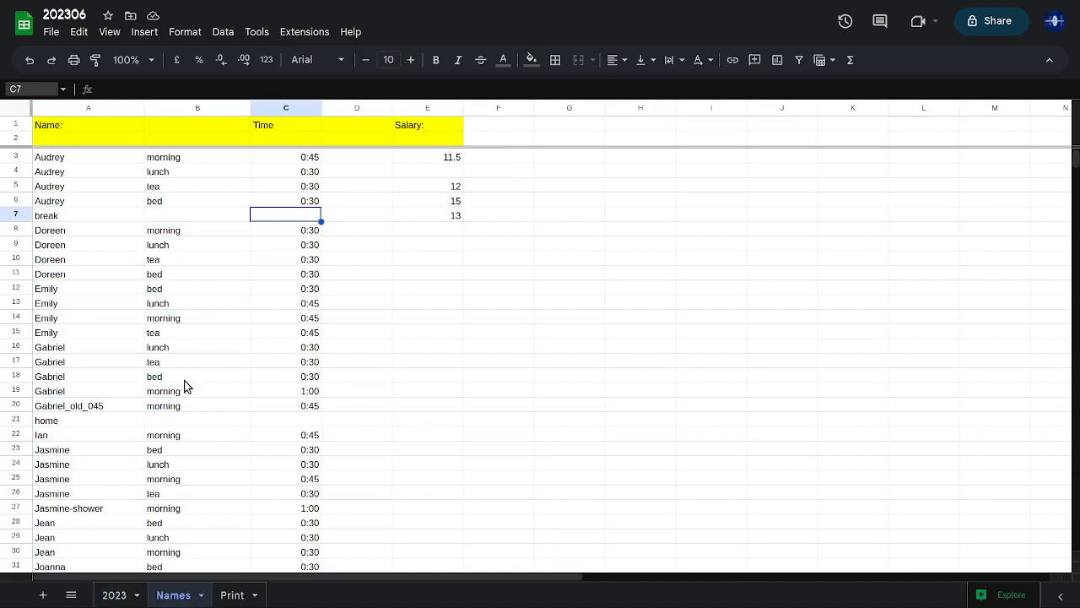
click(61, 289)
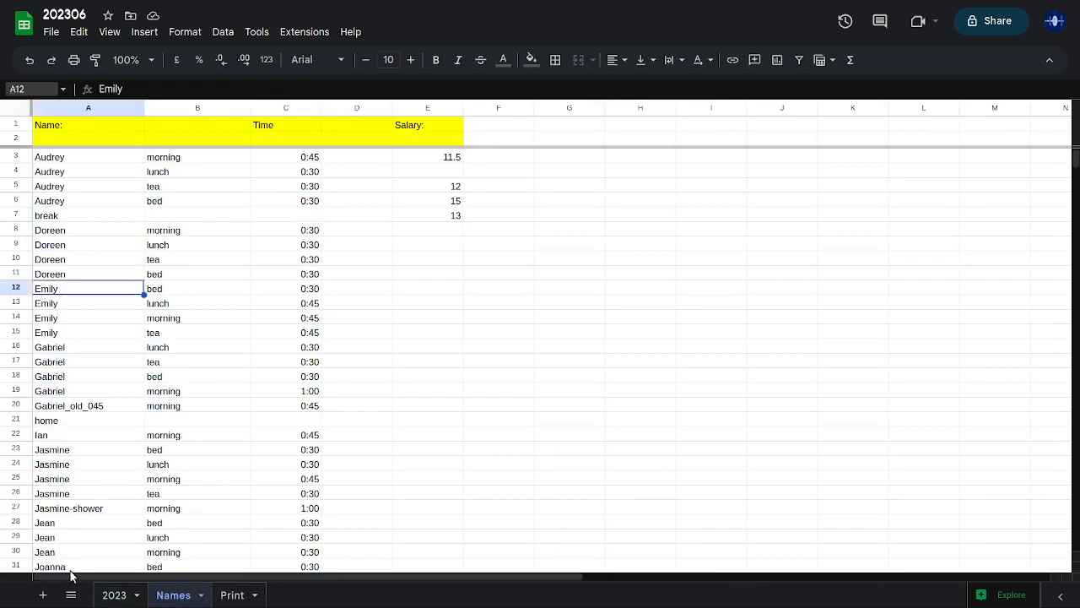
scroll(107, 441, down, 3)
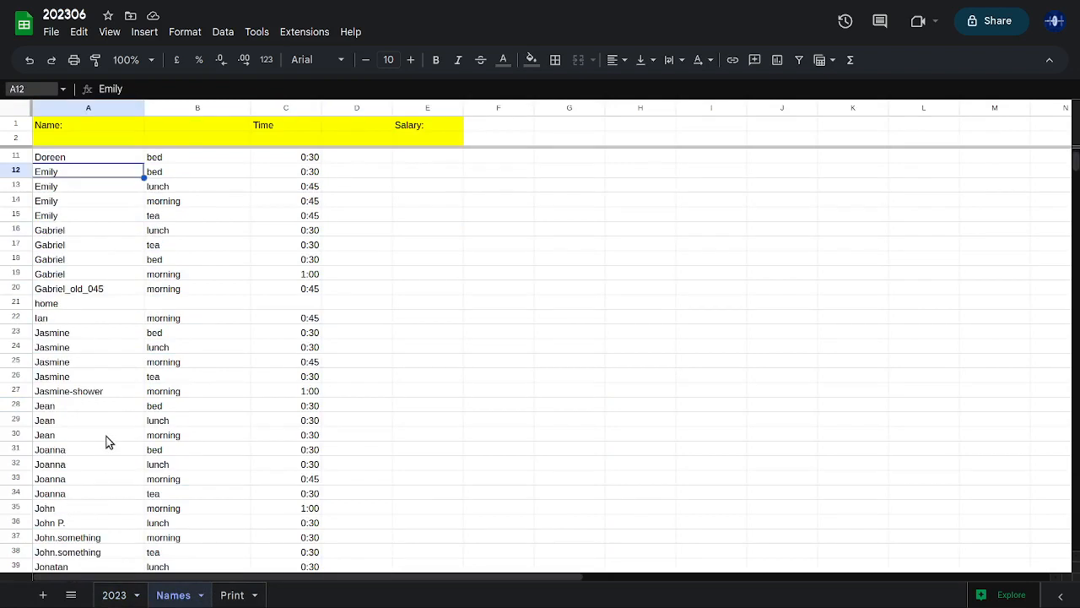
click(57, 408)
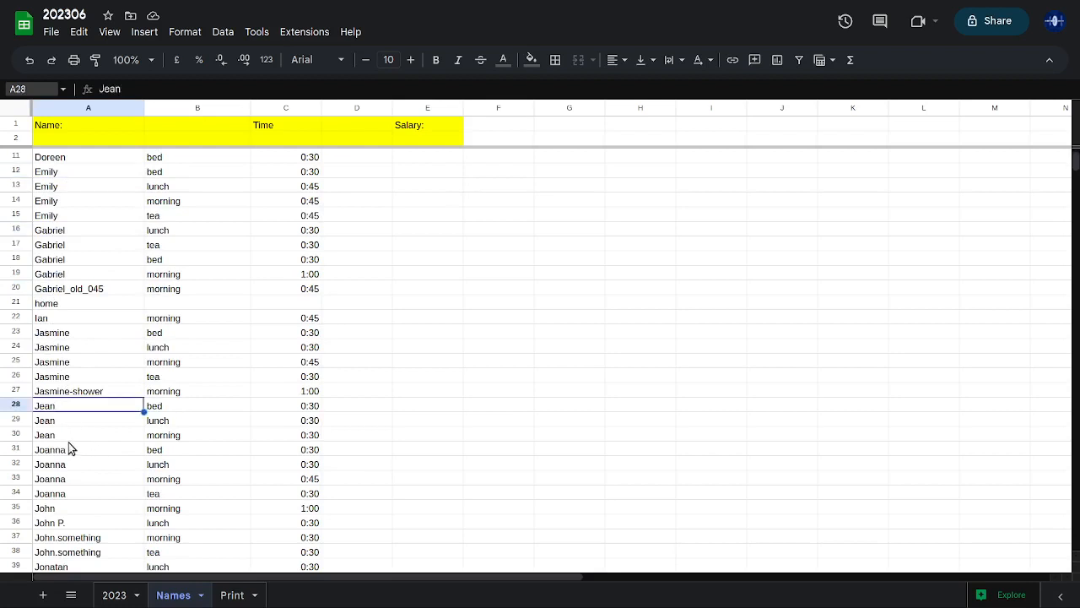
key(Down)
key(Down)
key(Down)
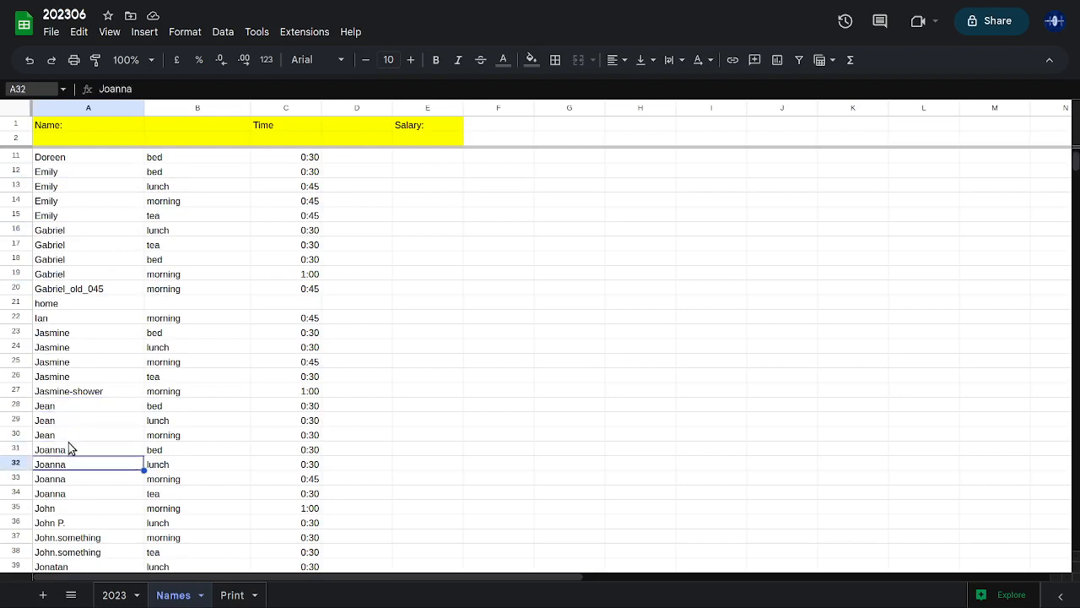
key(Up)
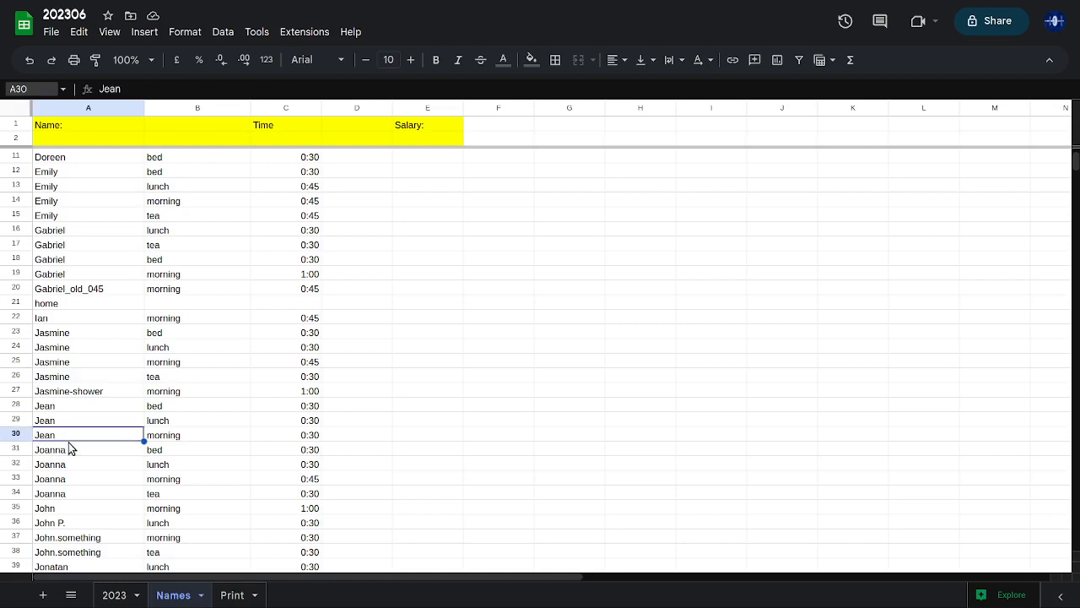
Replace the client names in A28:A30 with a copy of the names in A31:A33
key(Down)
key(shift+Down)
key(shift+Down)
key(ctrl+c)
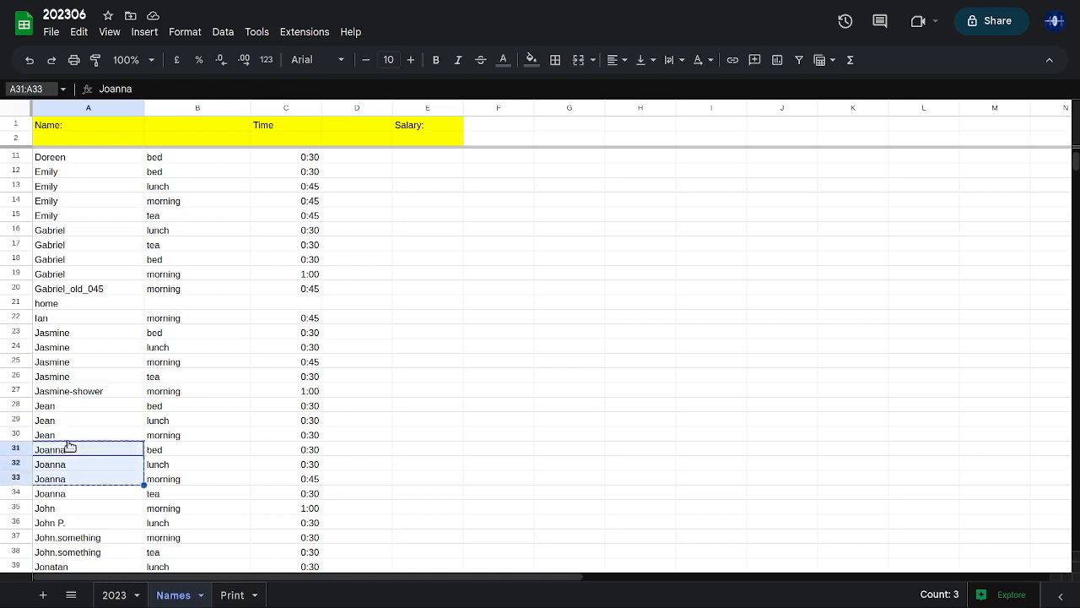
key(Up)
key(Up)
key(Up)
key(ctrl+v)
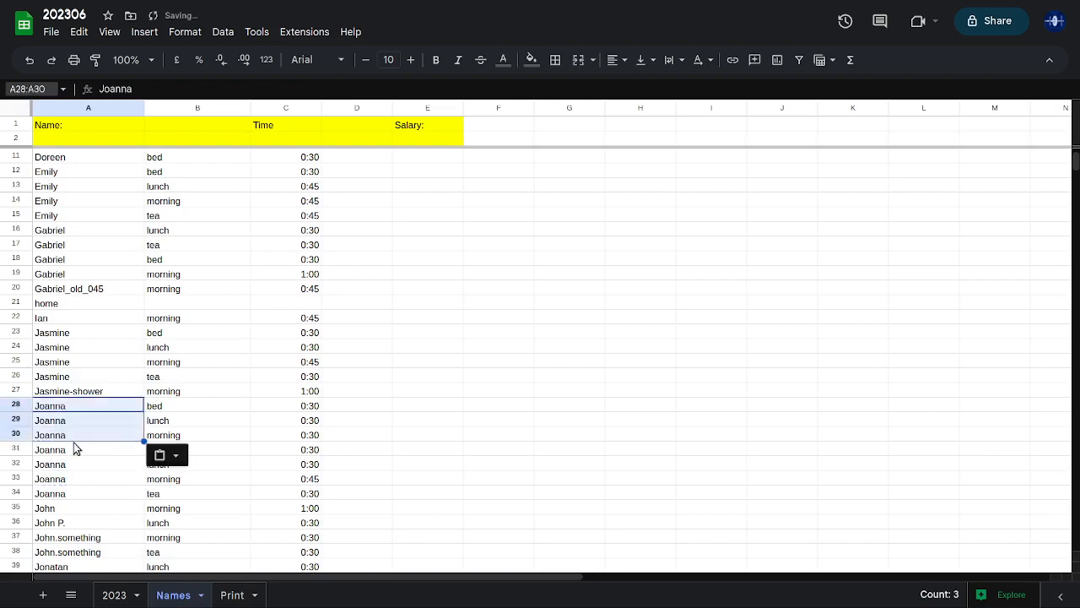
Switch to the 2023 sheet and examine the Original Time formulas in H8, H13 and H9
click(114, 594)
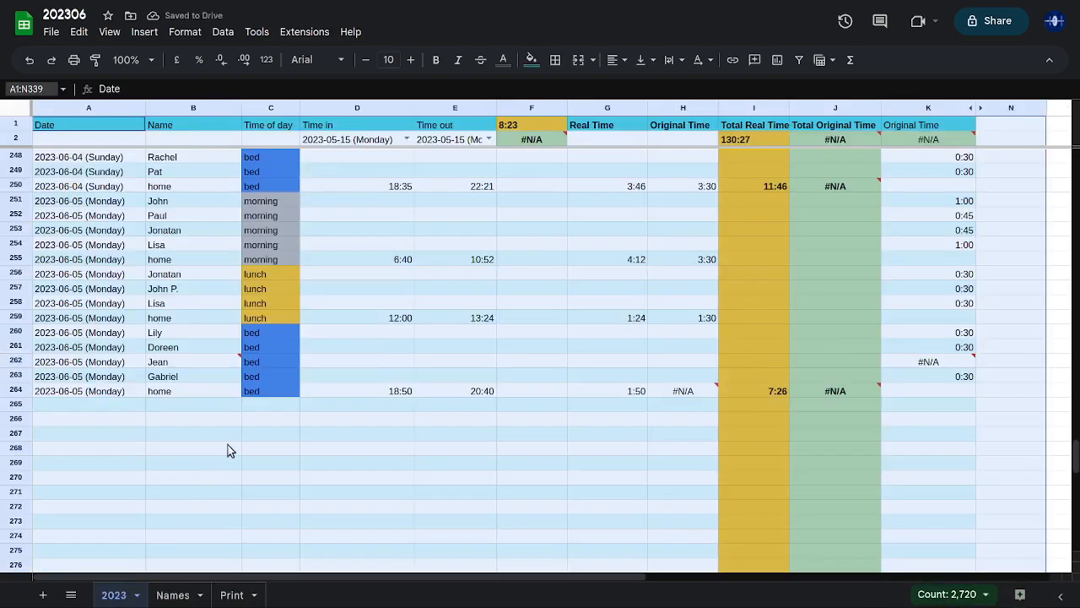
scroll(228, 445, up, 20)
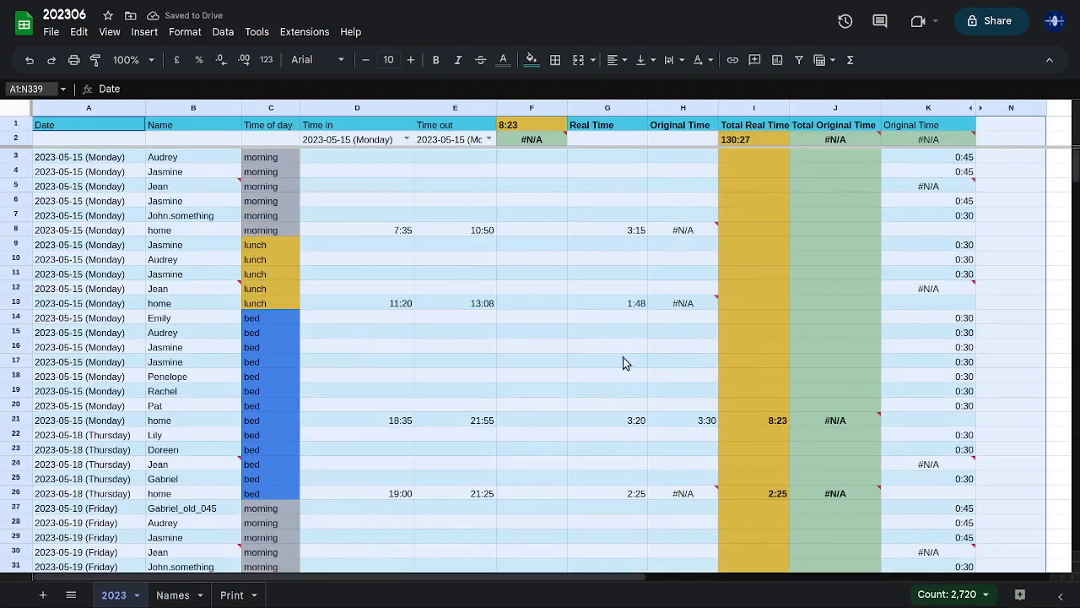
click(681, 232)
mouse_move(682, 306)
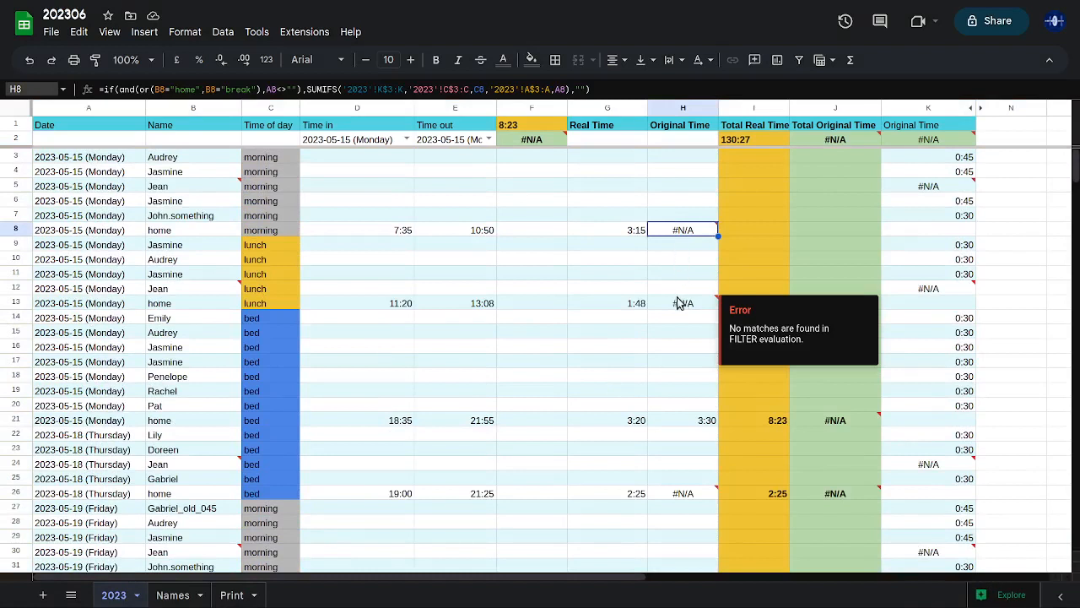
click(680, 303)
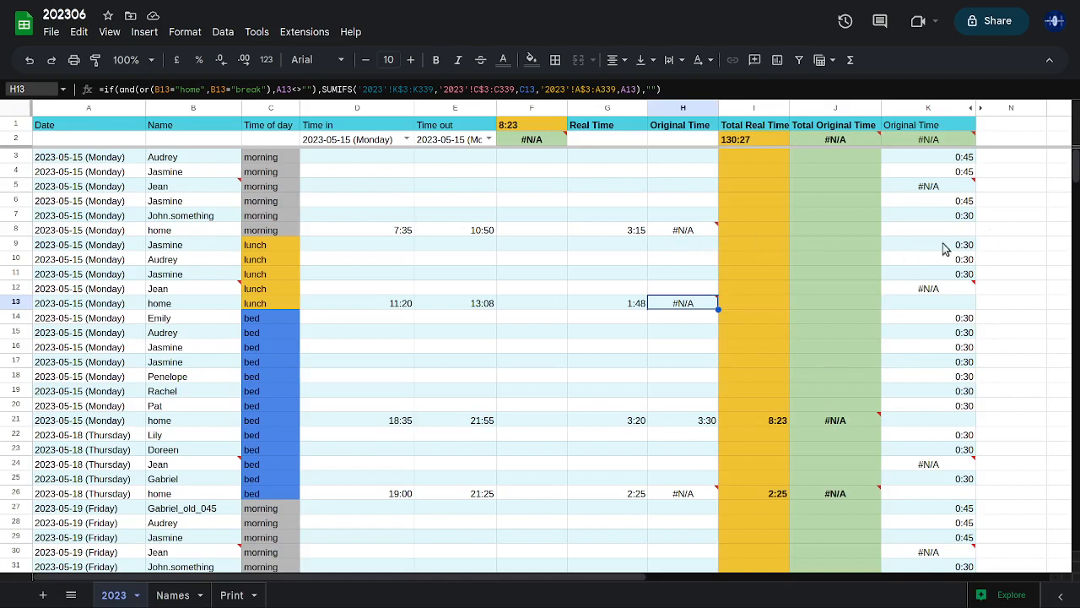
click(691, 244)
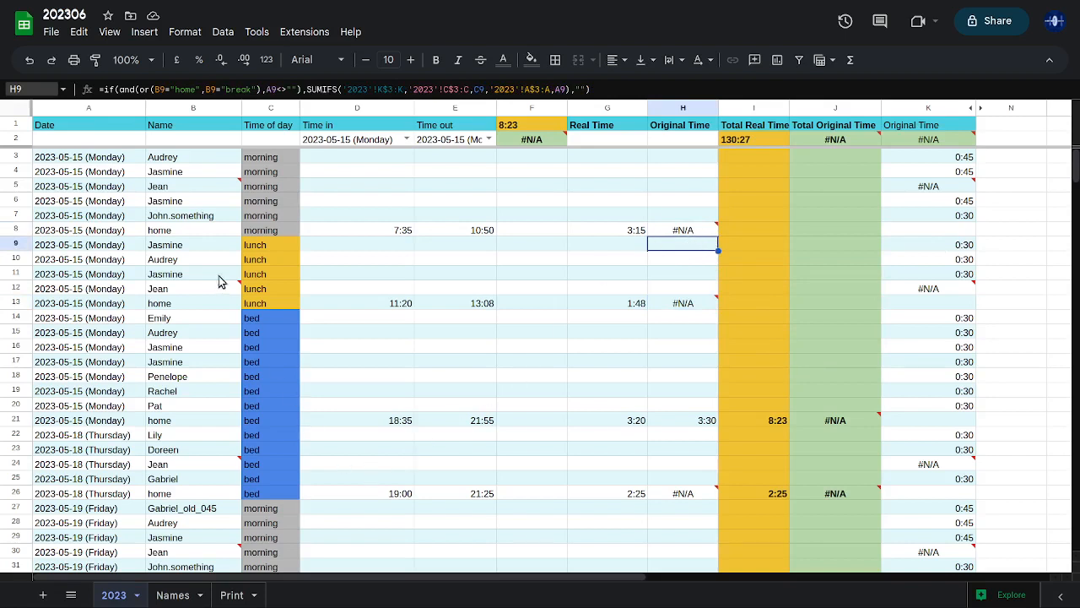
Inspect the Original Time formula in K5 and the notes on H8, K5 and the name in B5
click(911, 186)
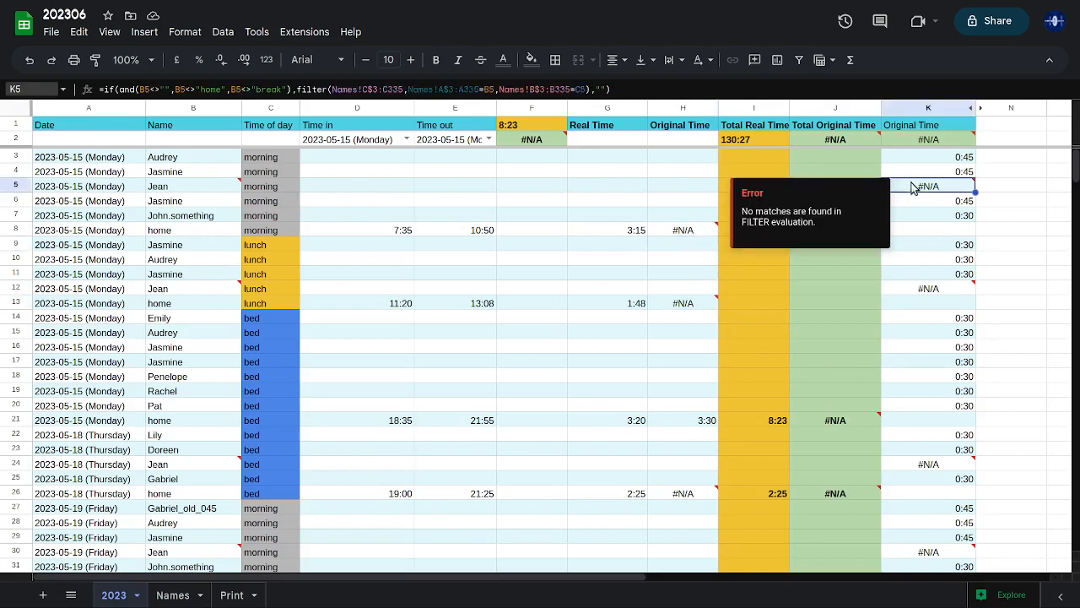
mouse_move(669, 234)
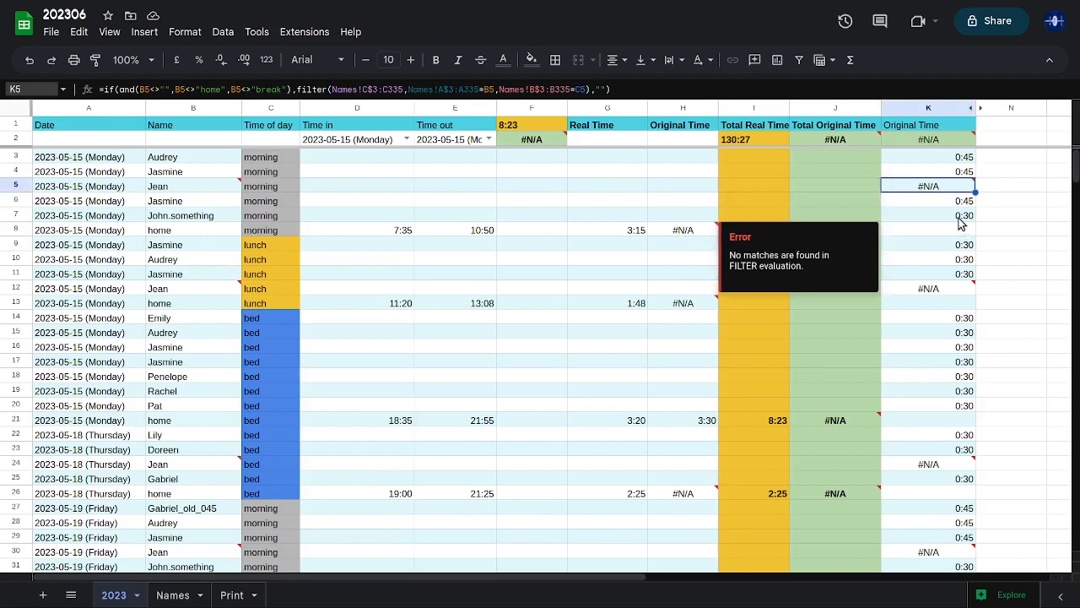
mouse_move(947, 187)
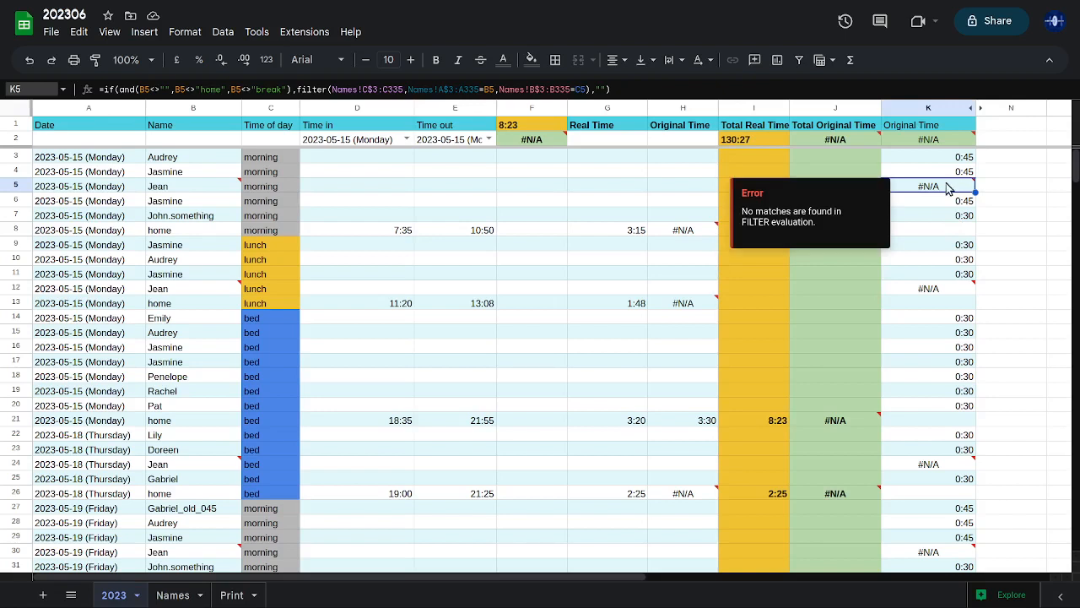
mouse_move(231, 186)
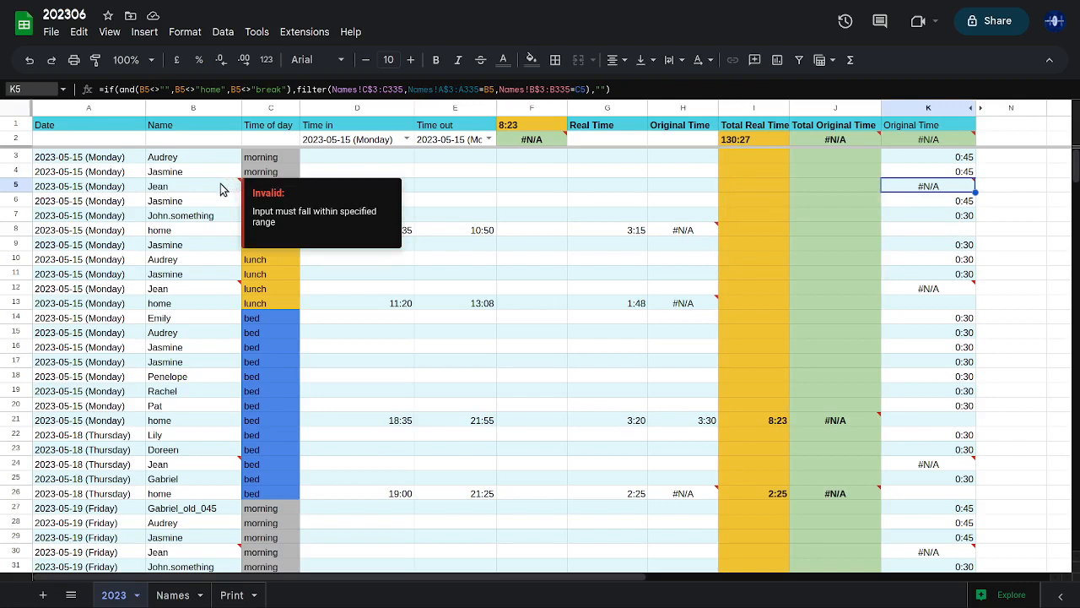
Examine the list of allowed names for cell B5 in the 2023 sheet, keeping the existing entry
double_click(219, 186)
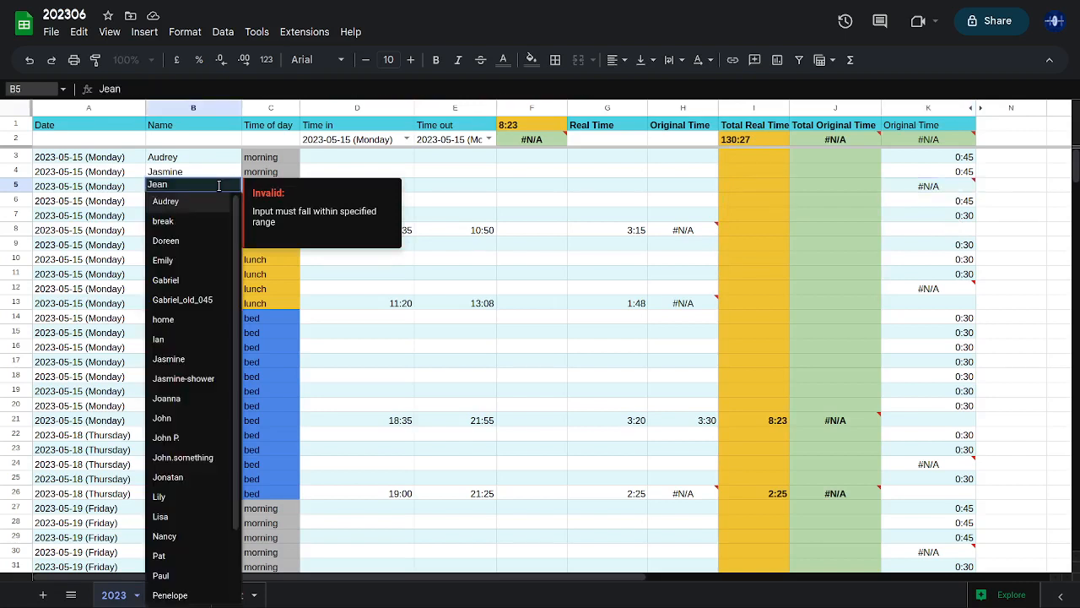
key(BackSpace)
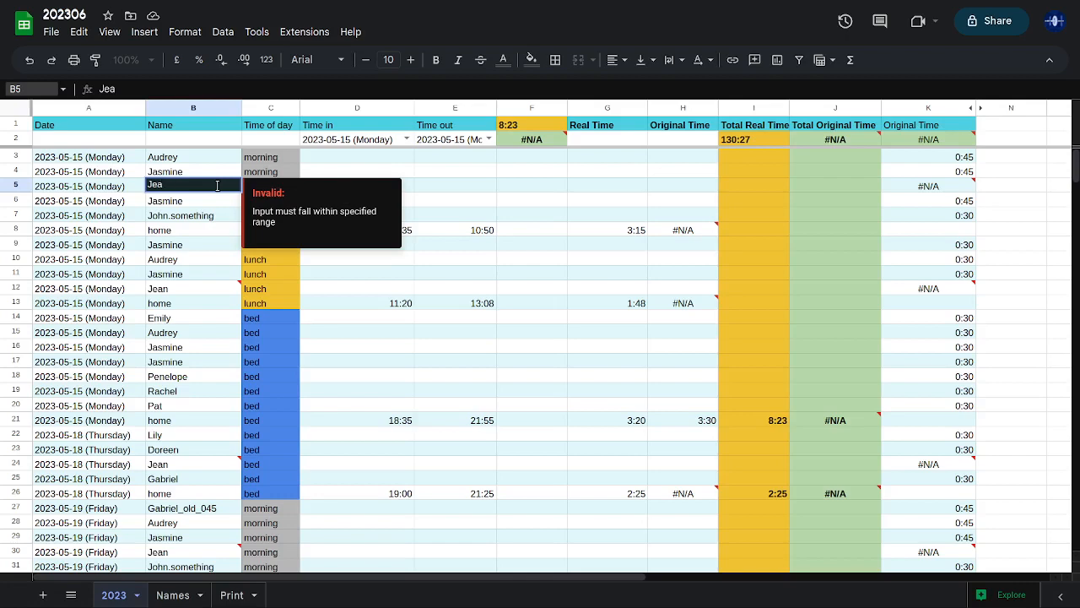
key(BackSpace)
key(BackSpace)
key(BackSpace)
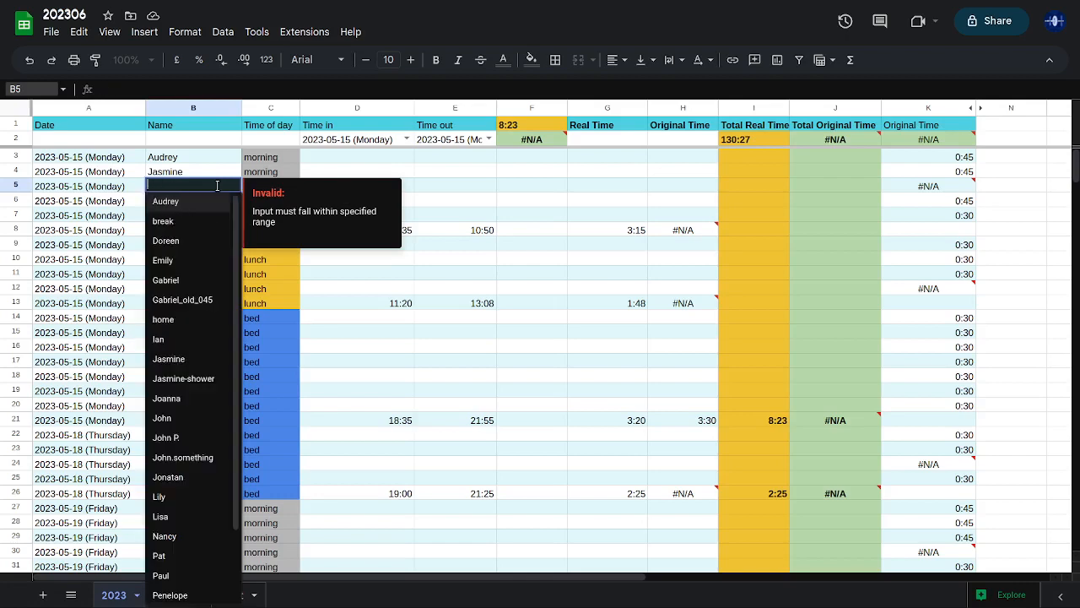
key(Escape)
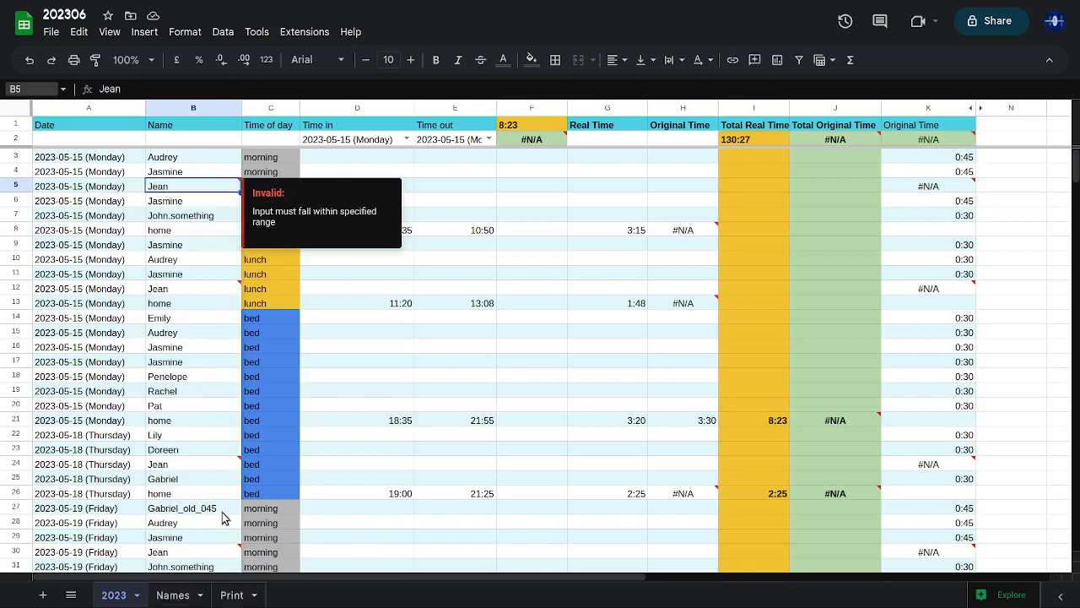
Undo the name replacement in A28:A30 of the Names sheet and return to the 2023 sheet
click(175, 596)
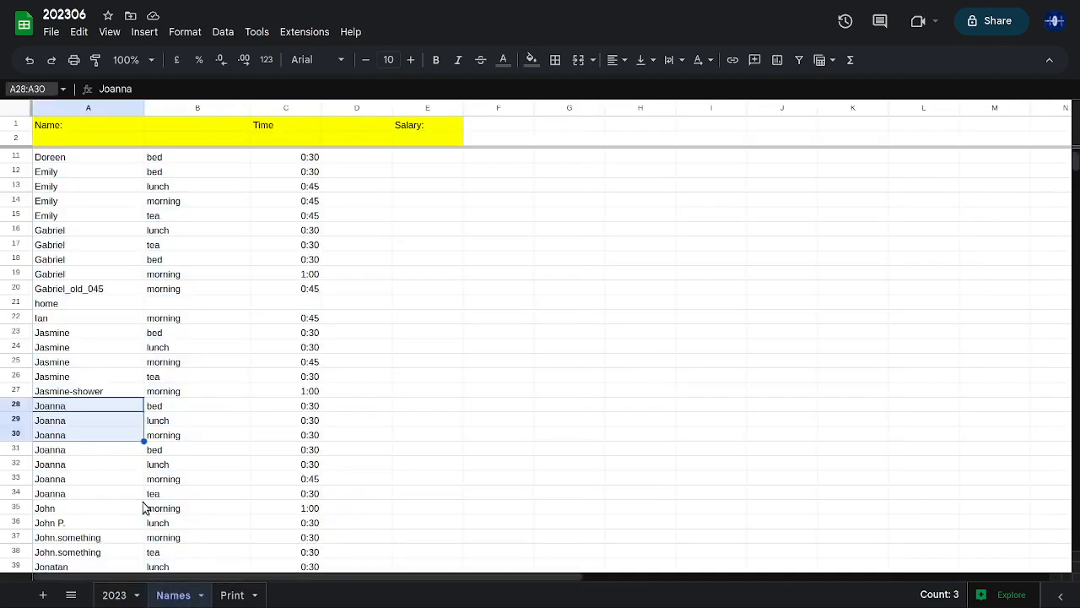
click(81, 420)
key(ctrl+z)
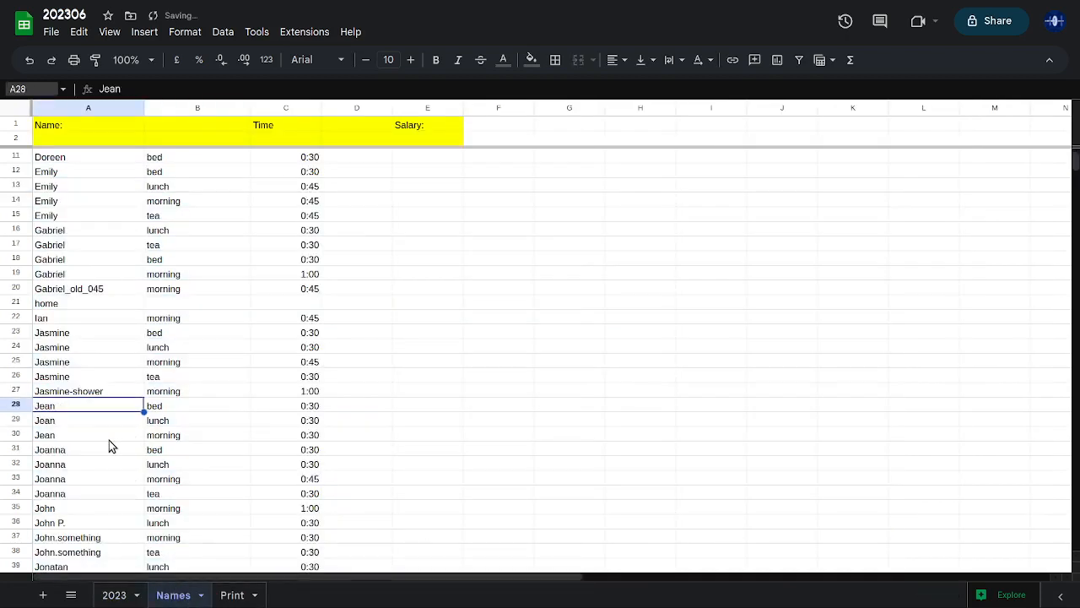
click(117, 594)
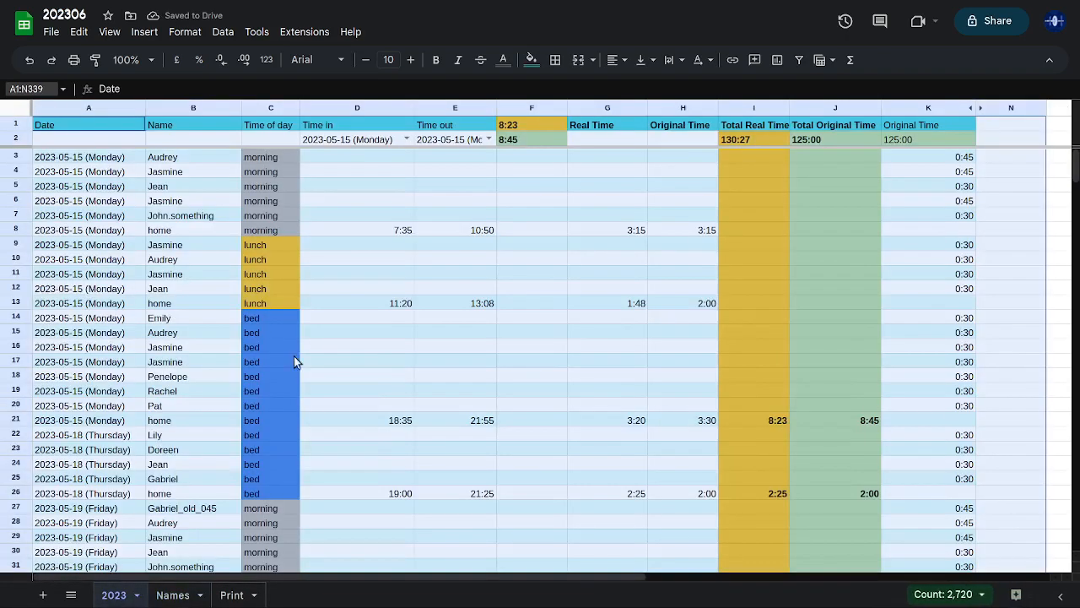
click(346, 336)
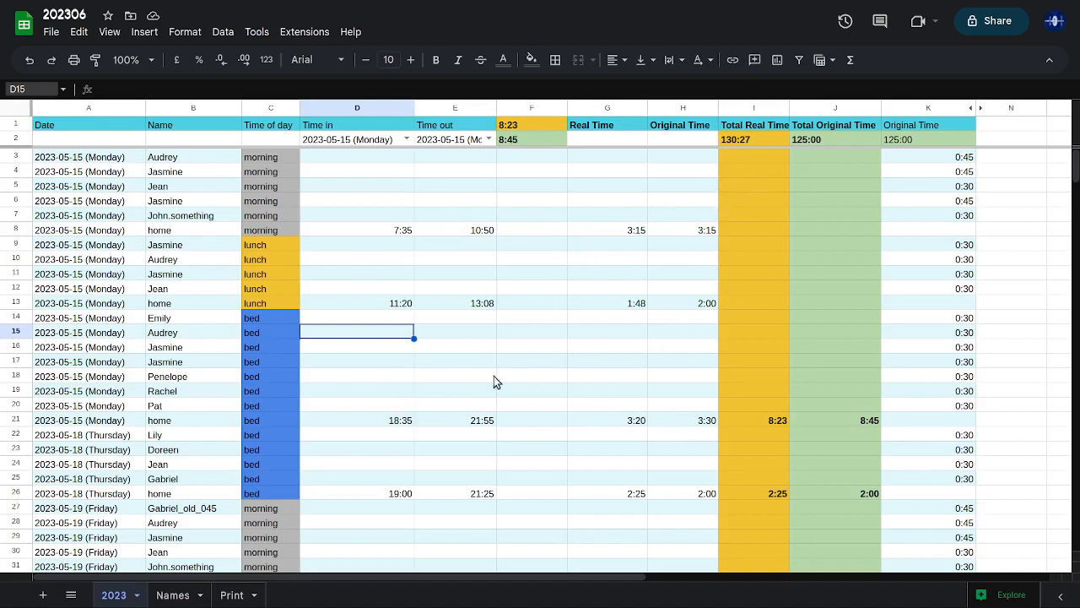
Inspect the Original Time formulas in K6 and K3, highlighting the filter part of the K3 formula
click(913, 203)
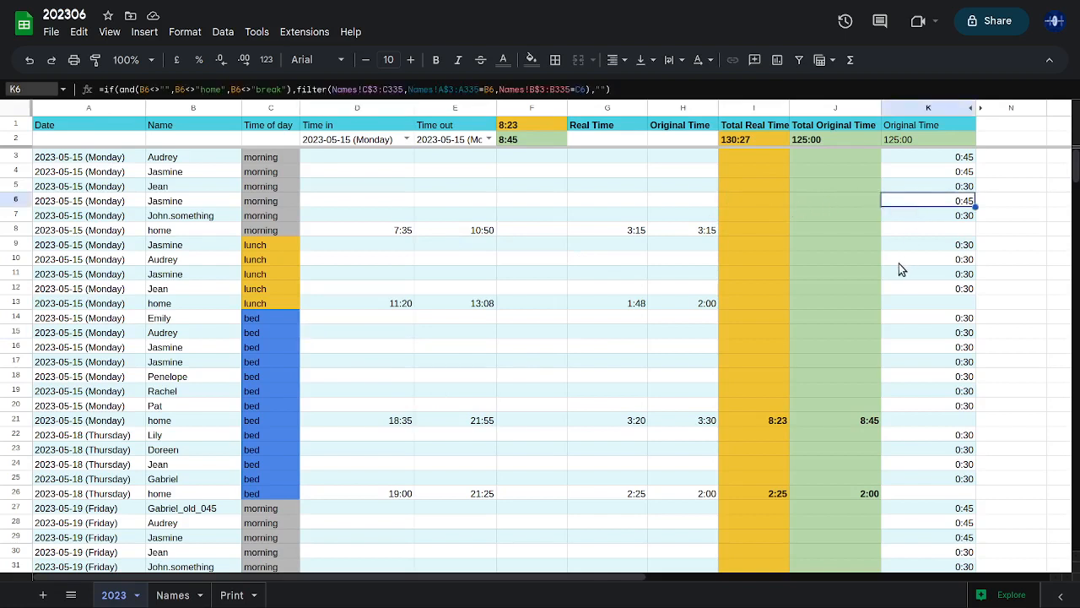
click(908, 158)
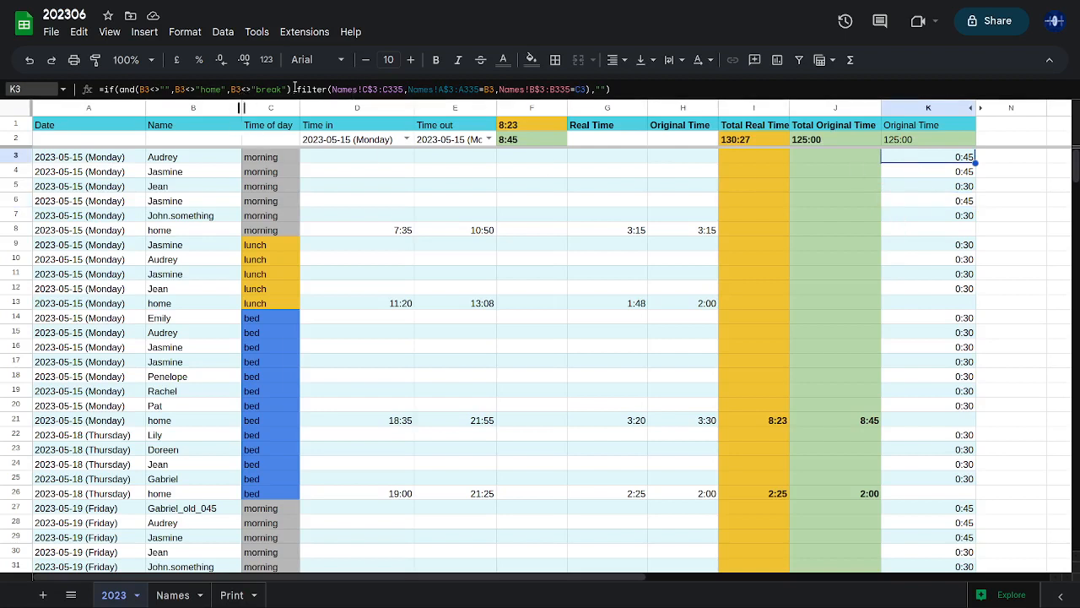
drag(295, 89, 623, 91)
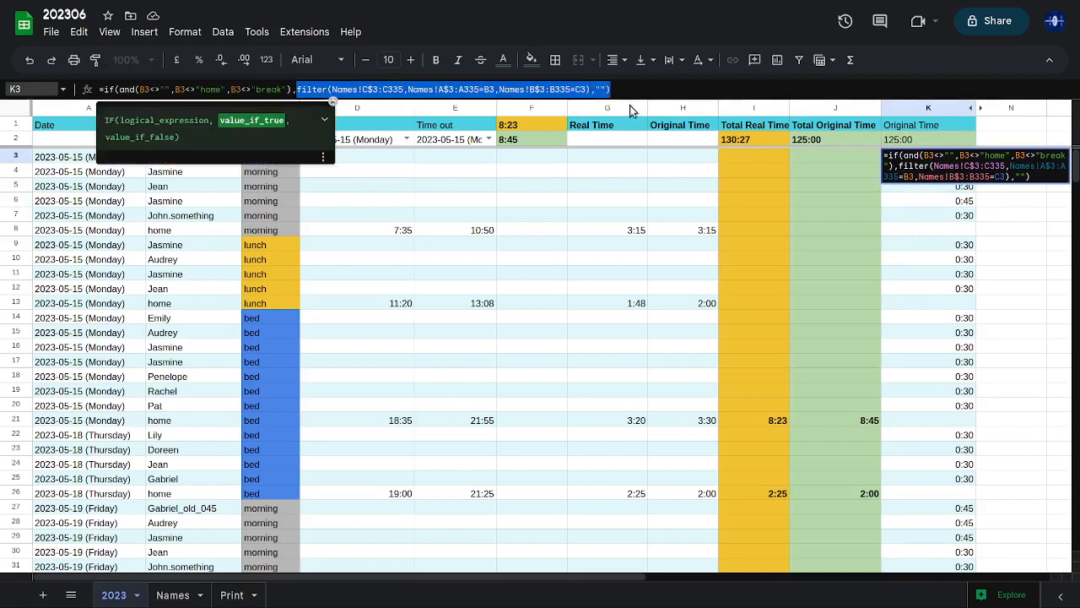
key(Escape)
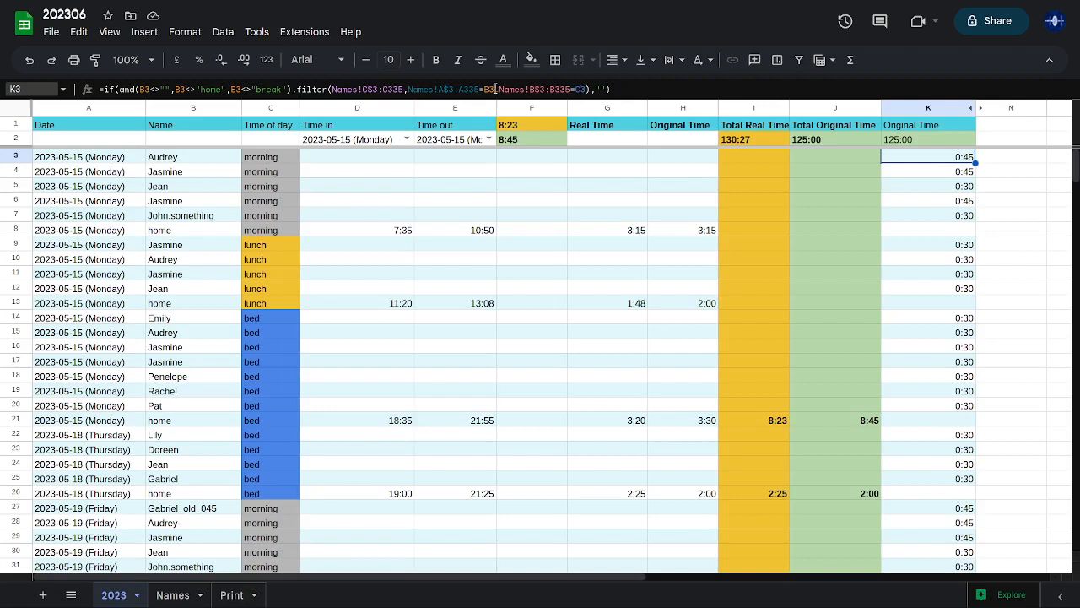
Highlight the condition Names!A$3:A335=B3 in K3's formula and compare it with column A of the Names sheet
drag(495, 89, 409, 89)
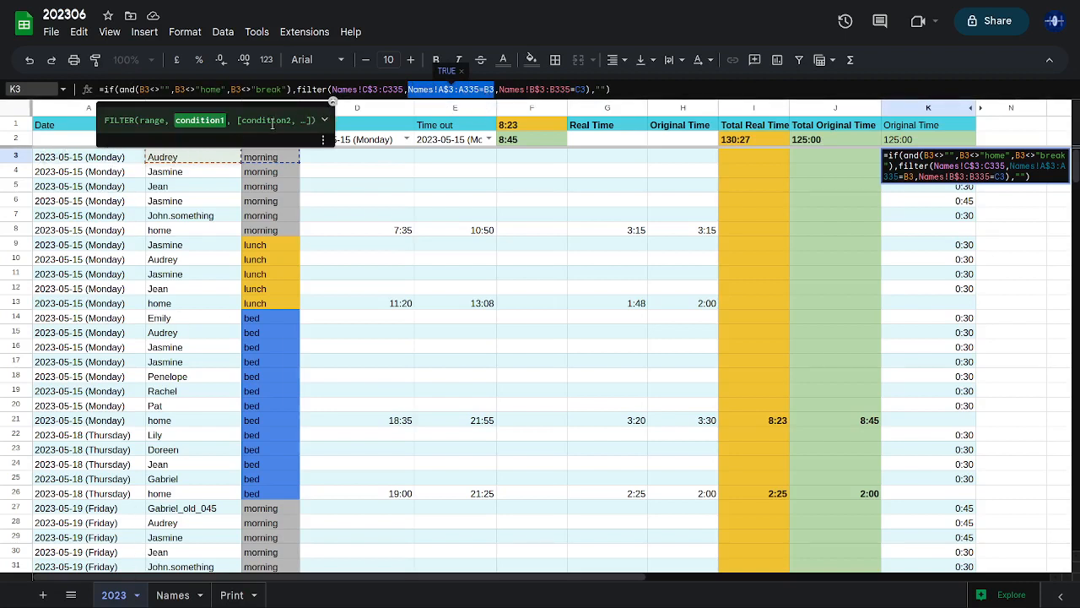
key(Escape)
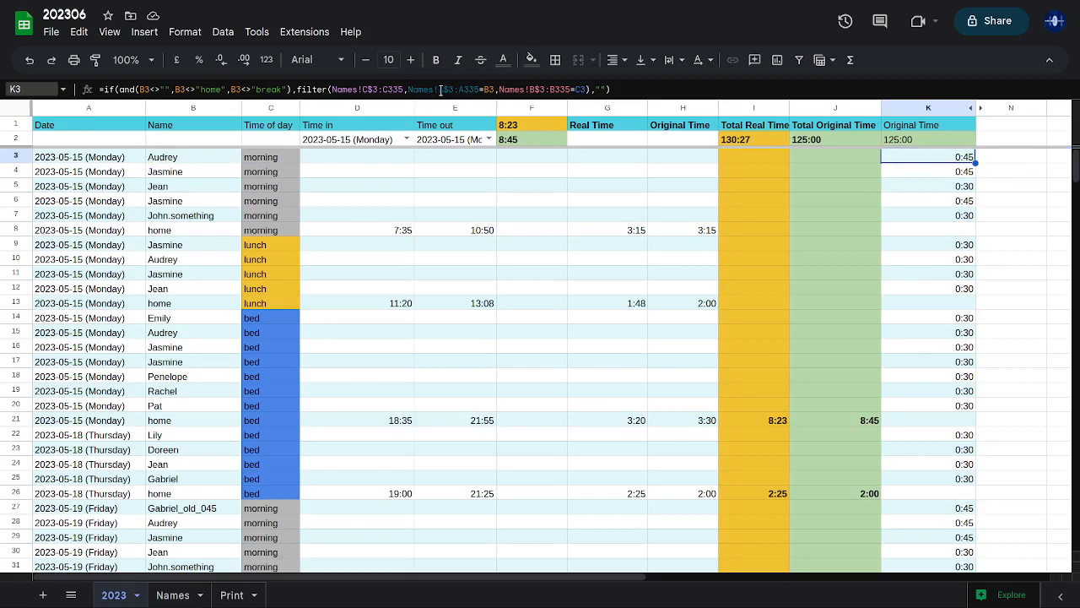
click(173, 595)
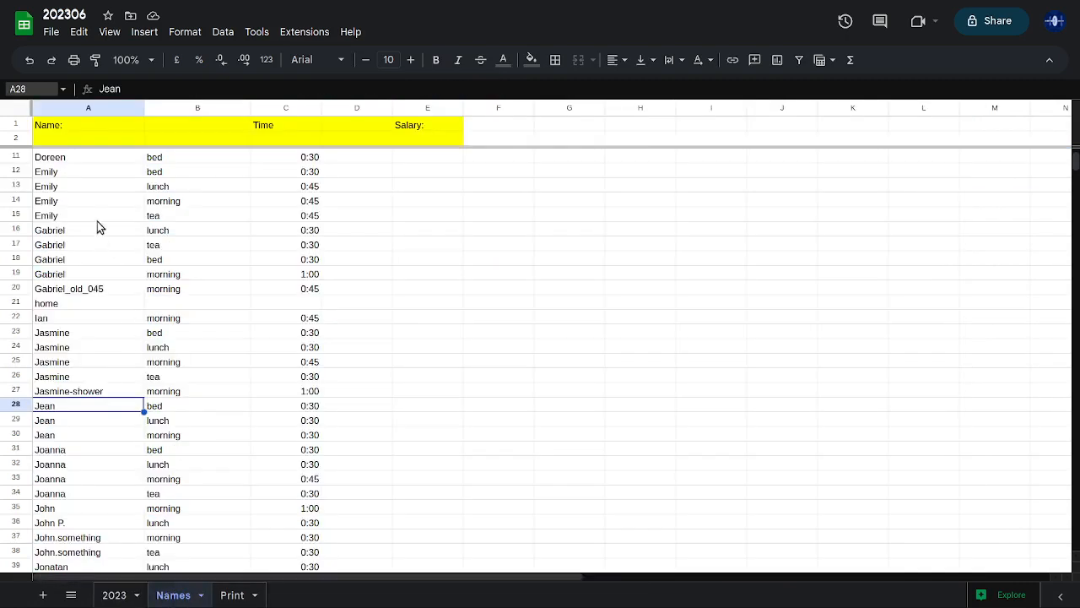
click(114, 595)
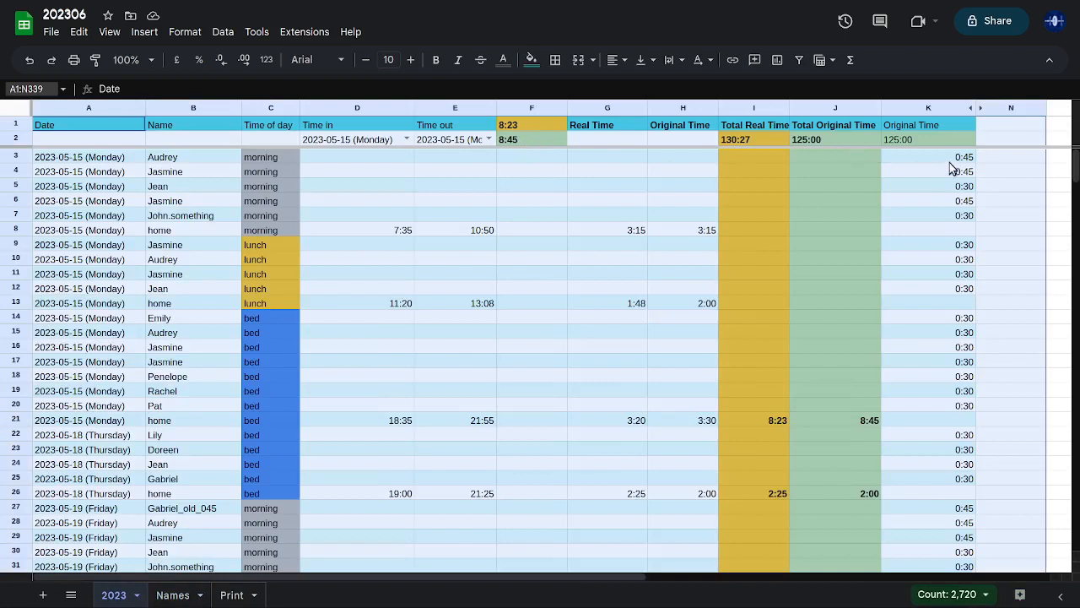
Compare the time-of-day condition in K3's formula with column B of the Names sheet
click(941, 156)
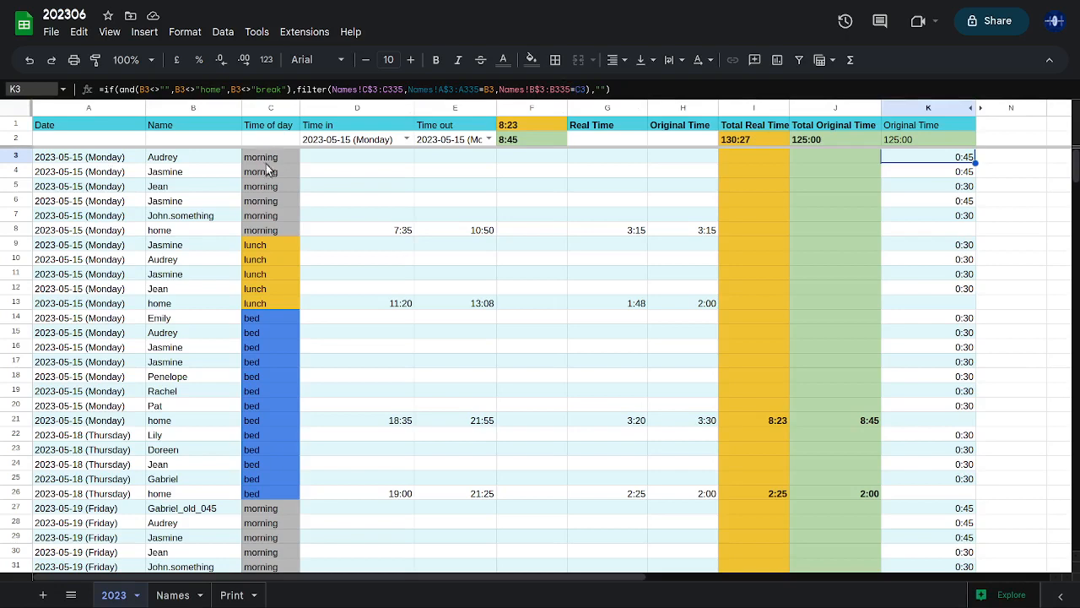
click(173, 595)
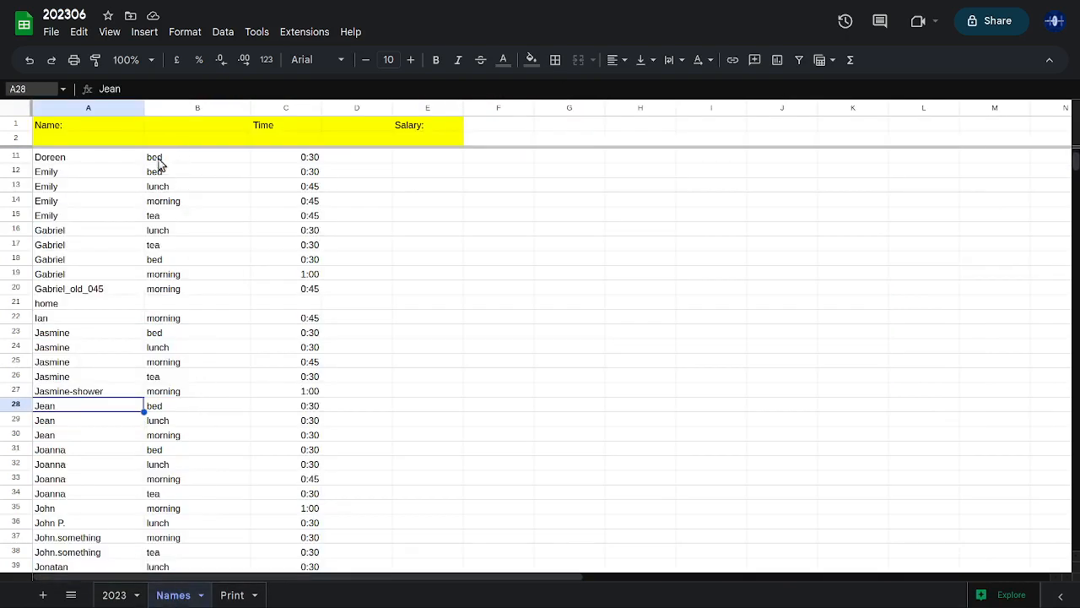
click(118, 596)
click(898, 160)
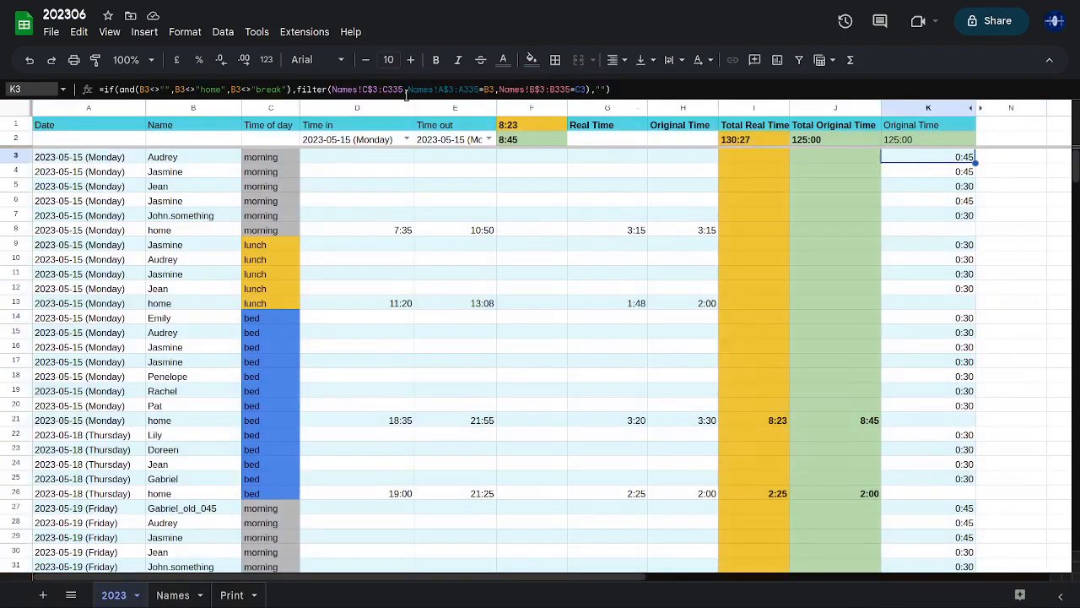
Highlight the range Names!C$3:C335 in K3's formula and check it against the Time column in the Names sheet
drag(405, 89, 332, 89)
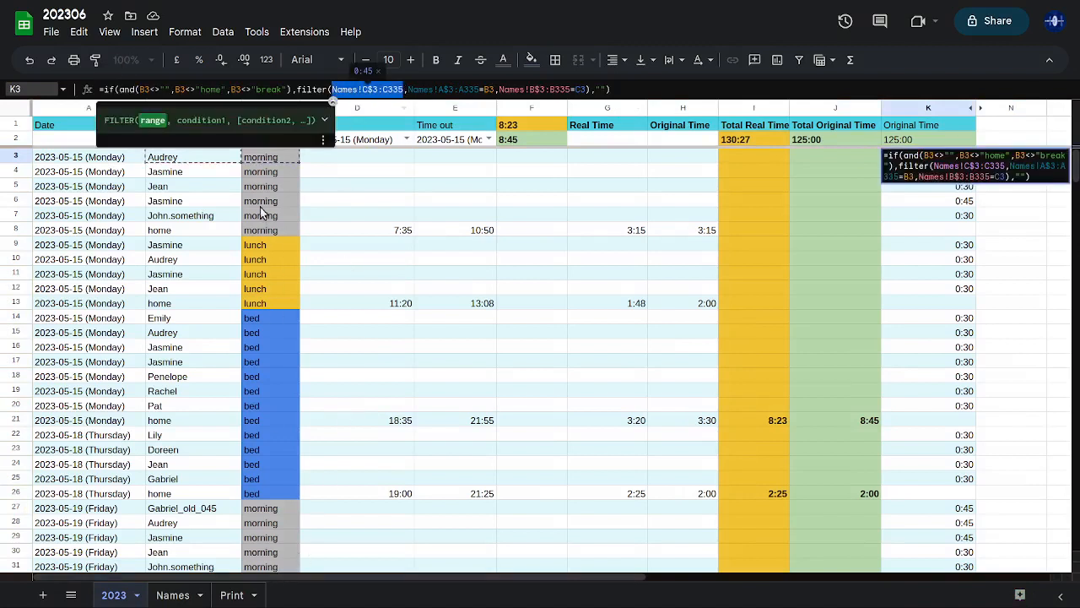
click(172, 595)
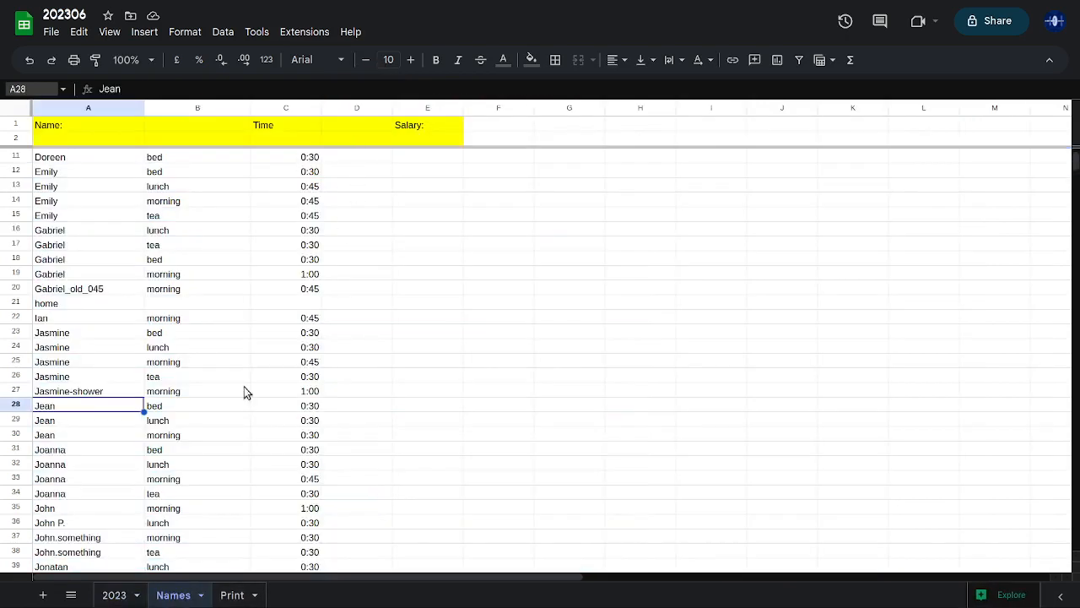
click(114, 595)
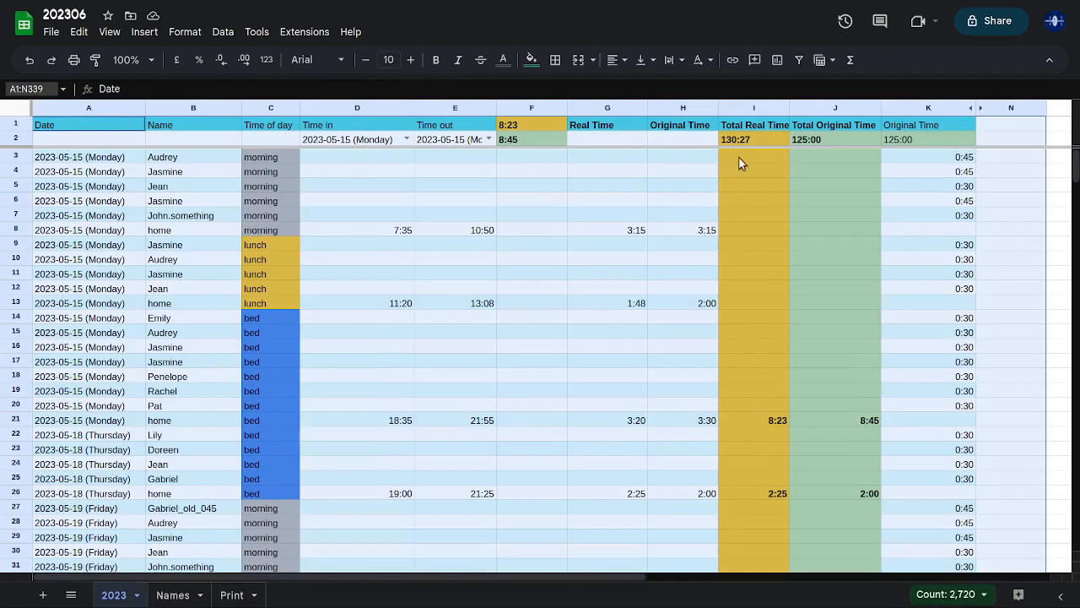
click(911, 156)
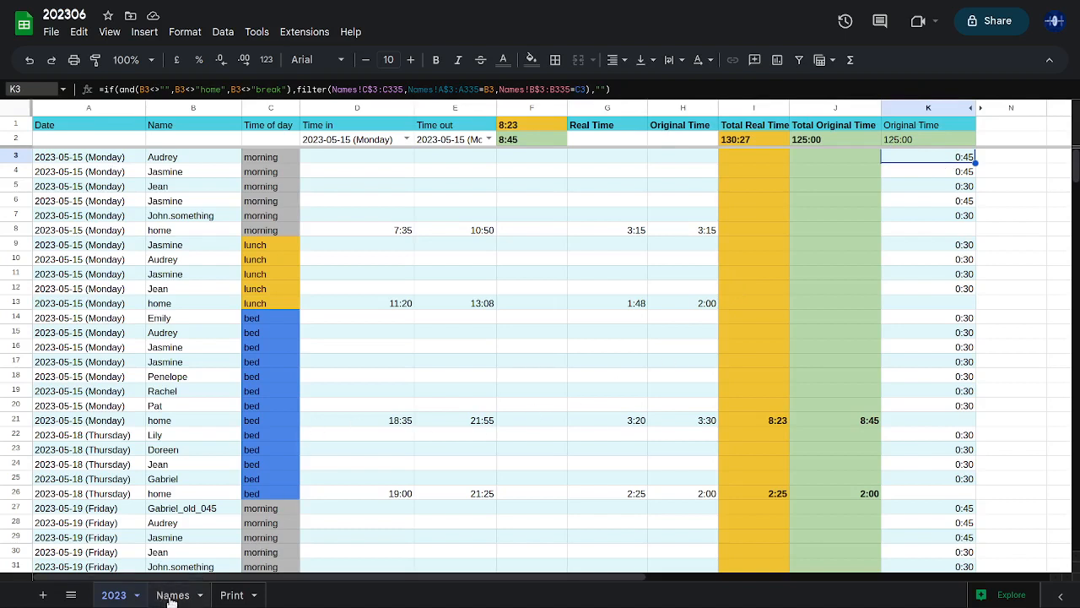
Inspect the date formula in A4 of the Print sheet and its source dates starting at A3 in the 2023 sheet
click(231, 595)
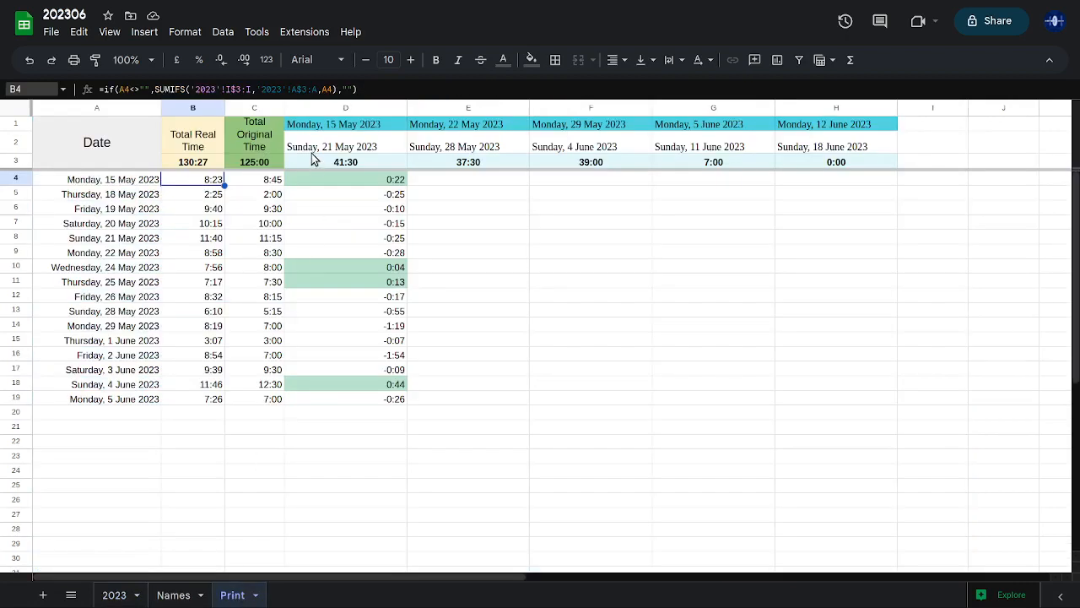
click(108, 183)
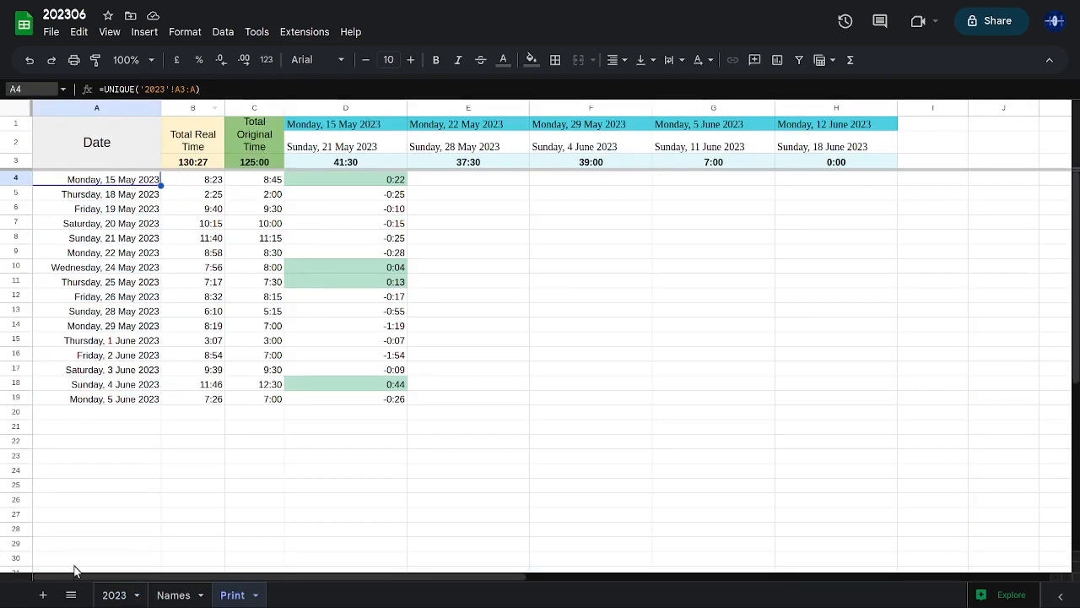
click(114, 595)
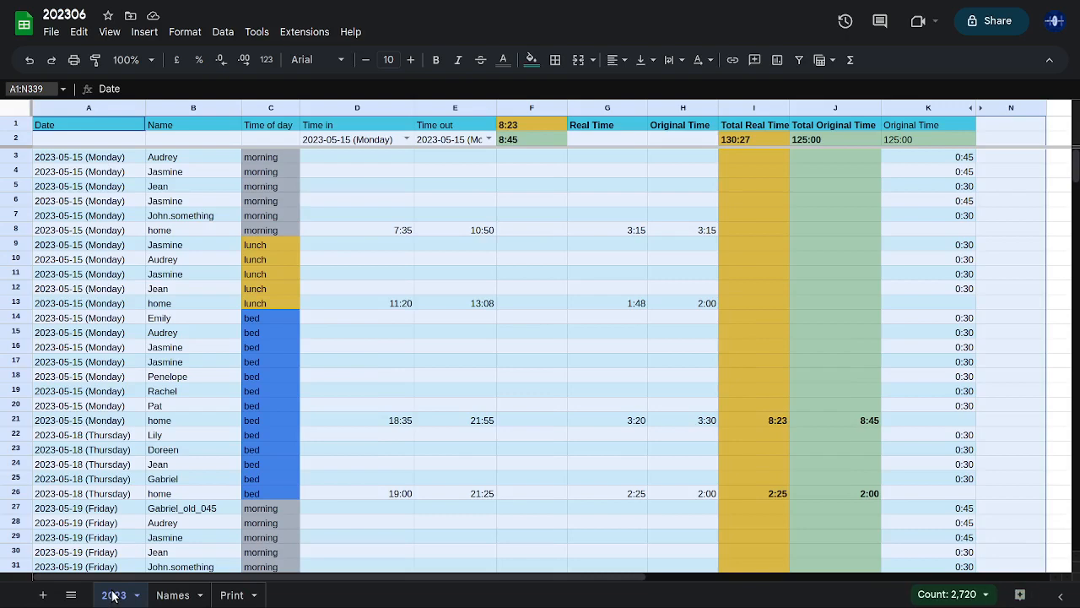
click(91, 158)
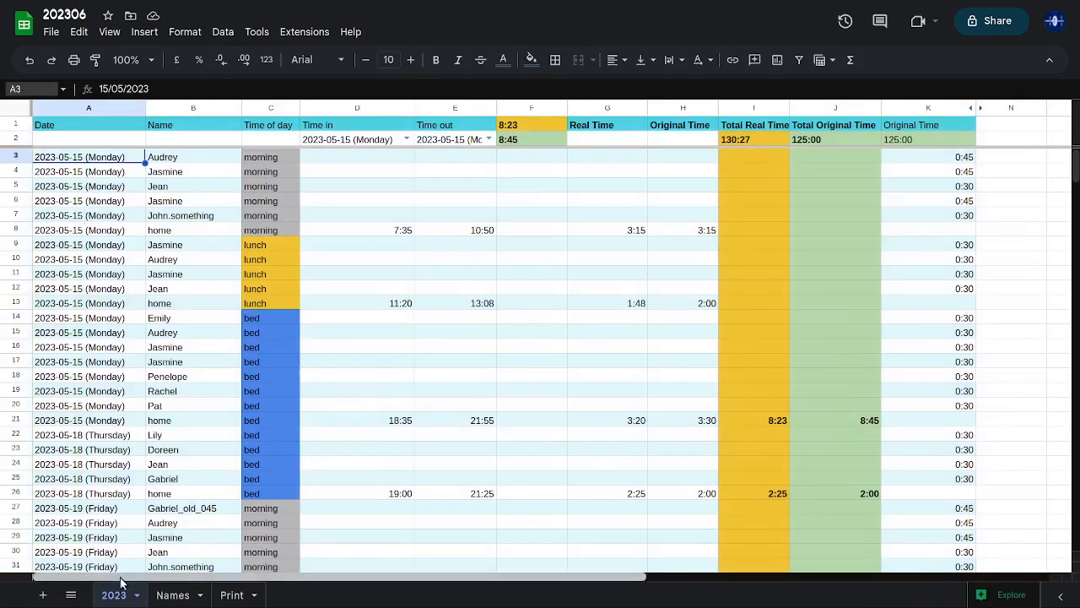
click(228, 595)
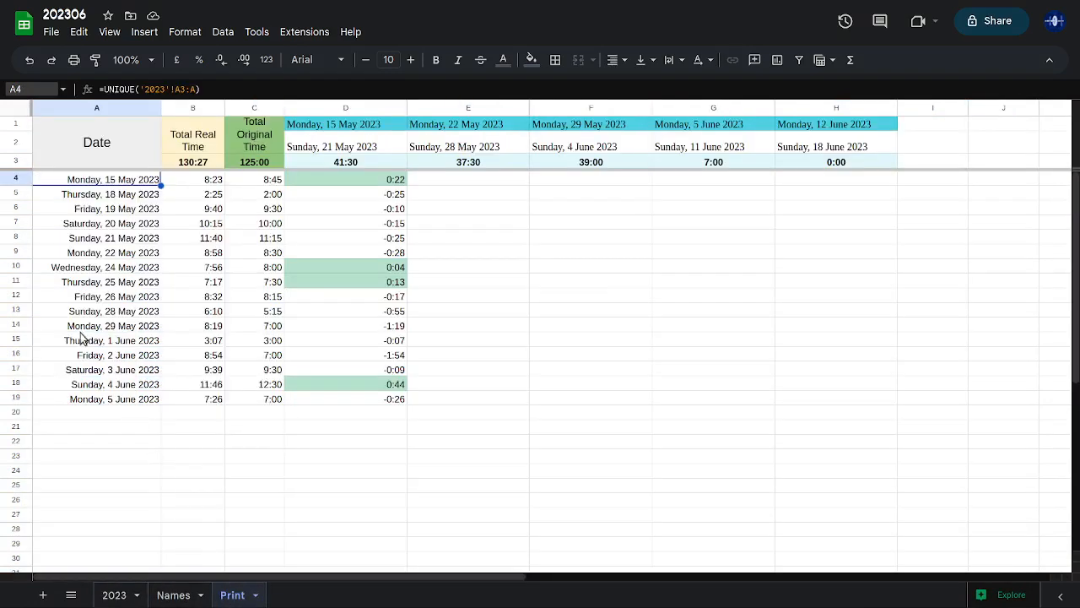
Inspect the Total Real Time formula in B4 and the Total Original Time formula in C4 of the Print sheet against the 2023 sheet
click(205, 186)
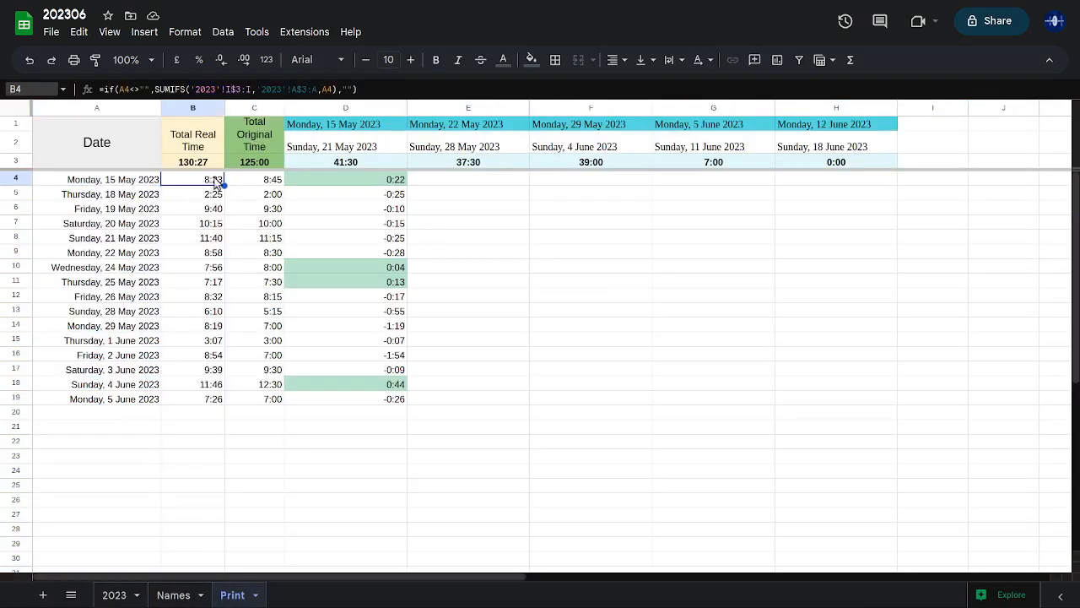
click(114, 594)
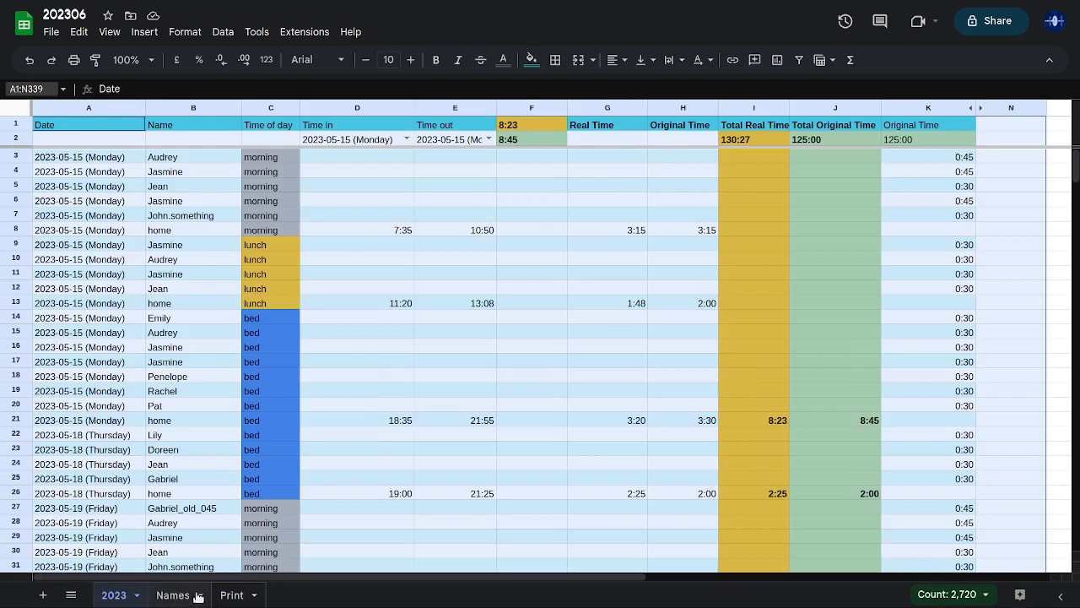
click(229, 595)
click(260, 182)
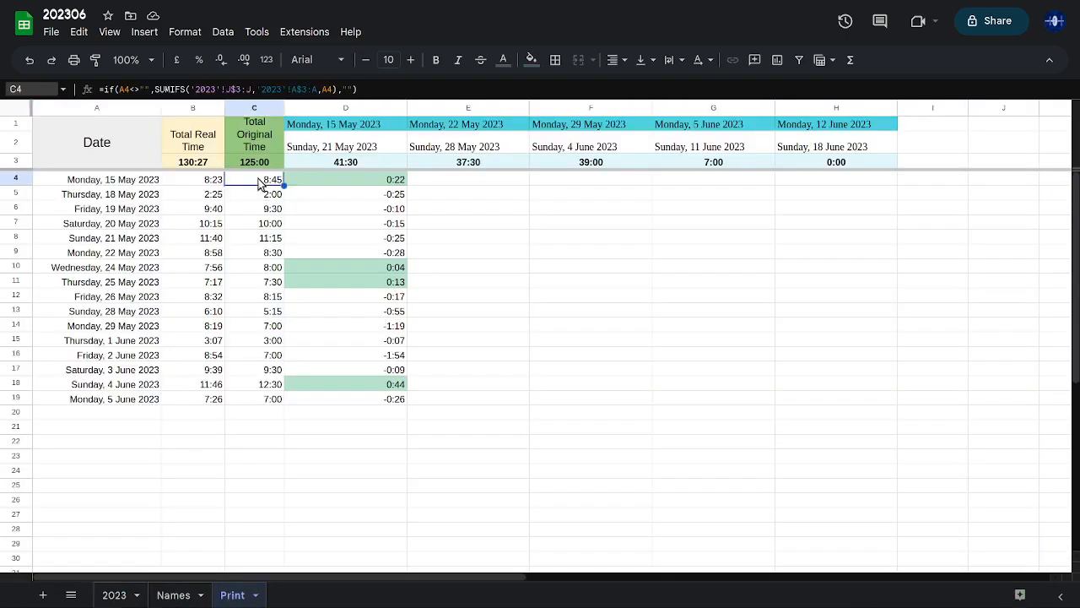
Inspect the time difference formula in D4 and open the conditional format rule applied to D4:D50
click(334, 179)
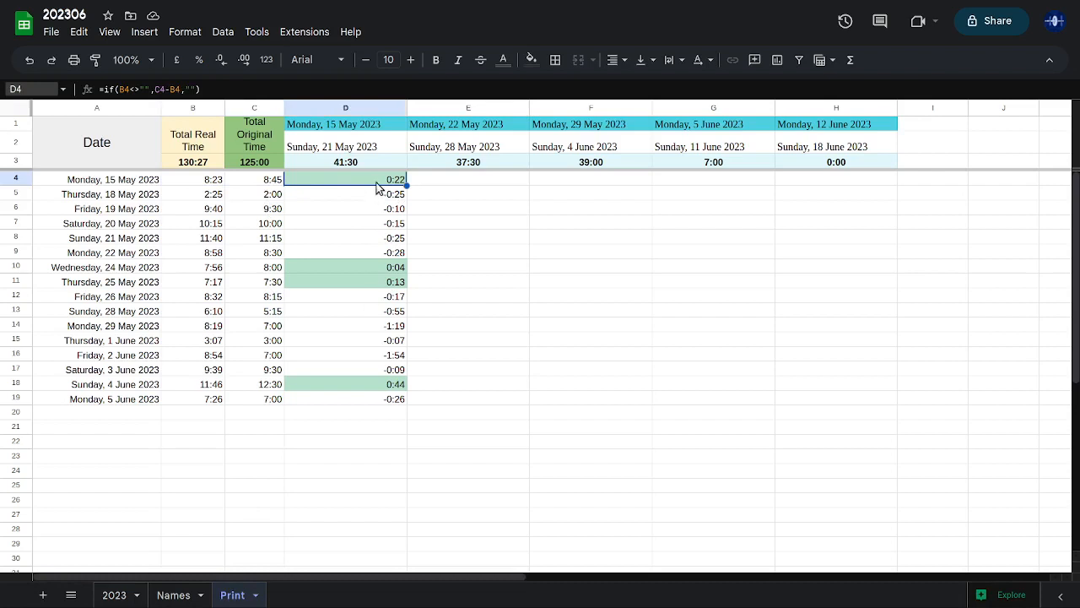
click(185, 32)
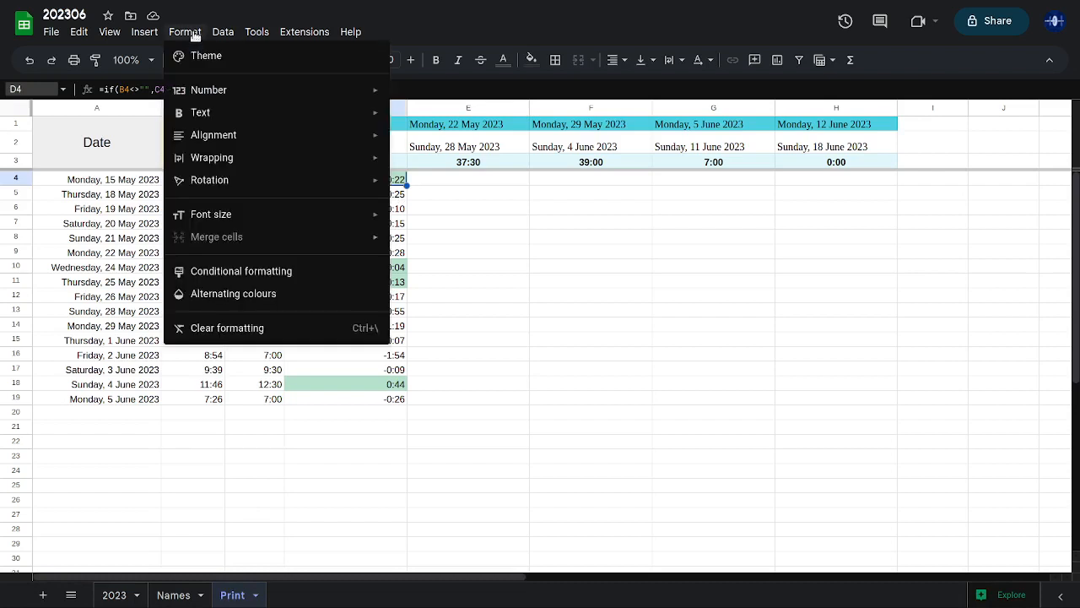
click(245, 270)
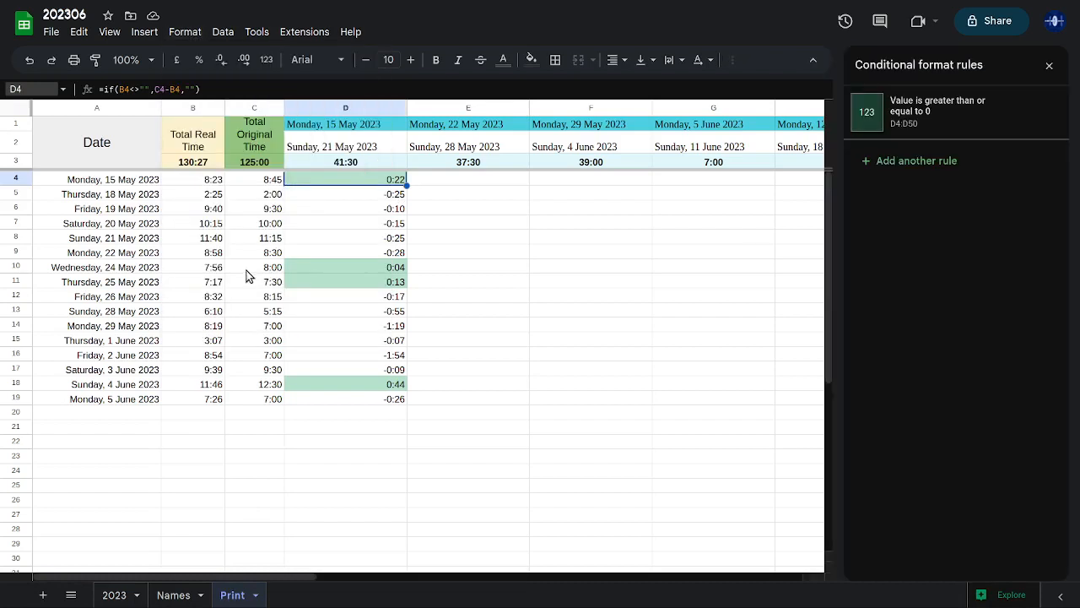
click(920, 108)
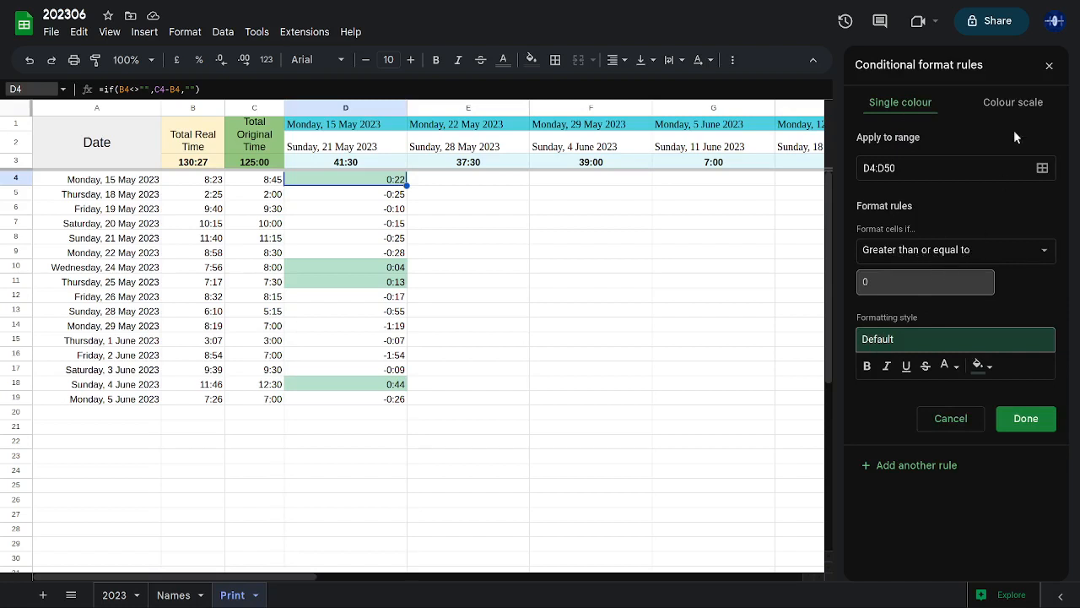
Close the conditional format rules and check the time difference in D19 against the 5 June entries in the 2023 sheet
click(1049, 65)
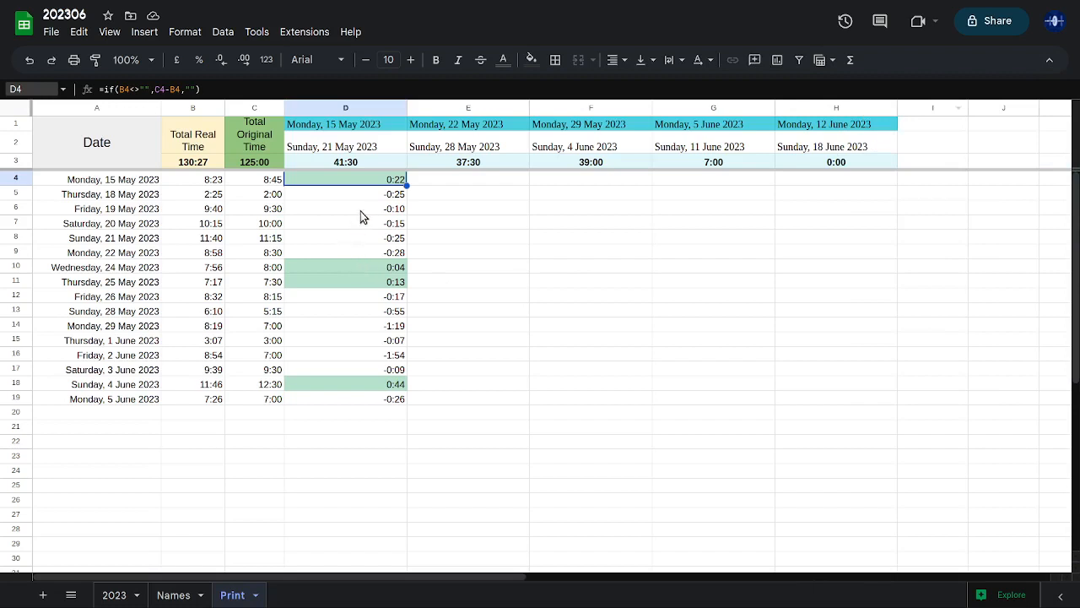
click(347, 400)
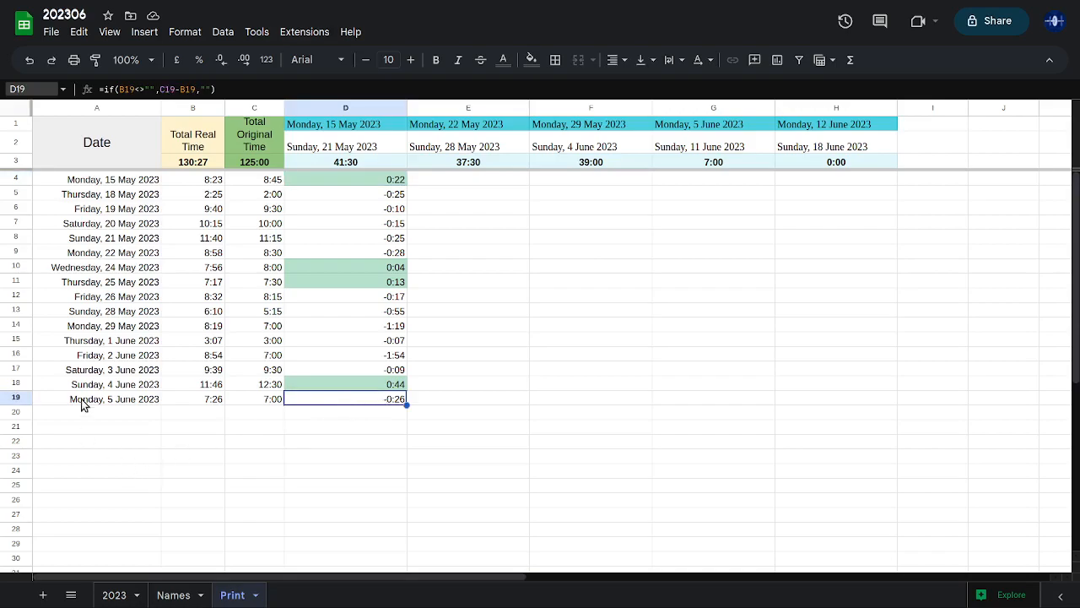
click(115, 596)
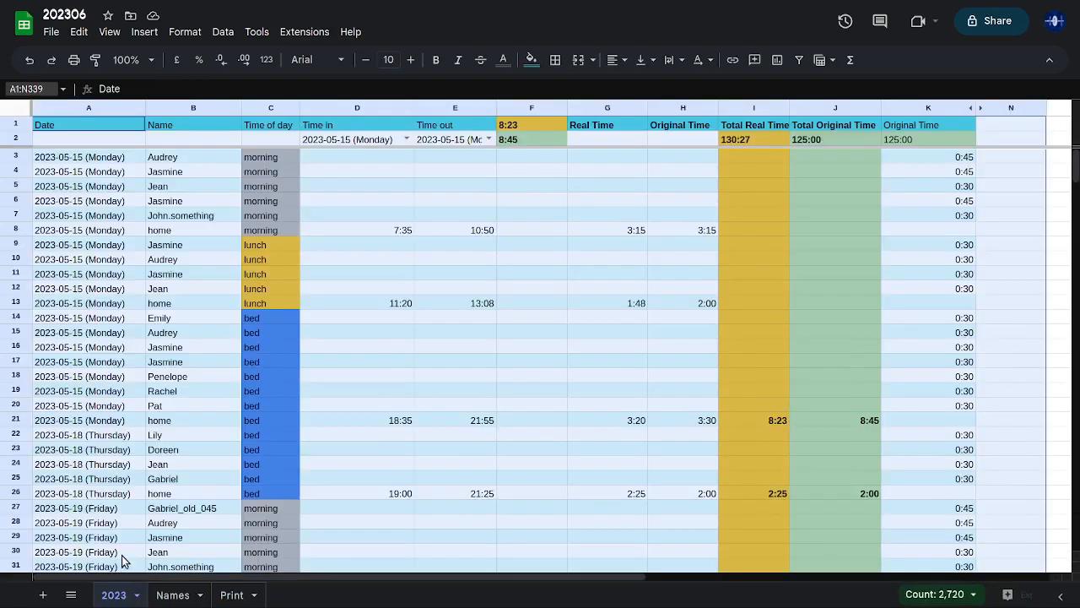
scroll(233, 492, down, 20)
scroll(233, 493, down, 6)
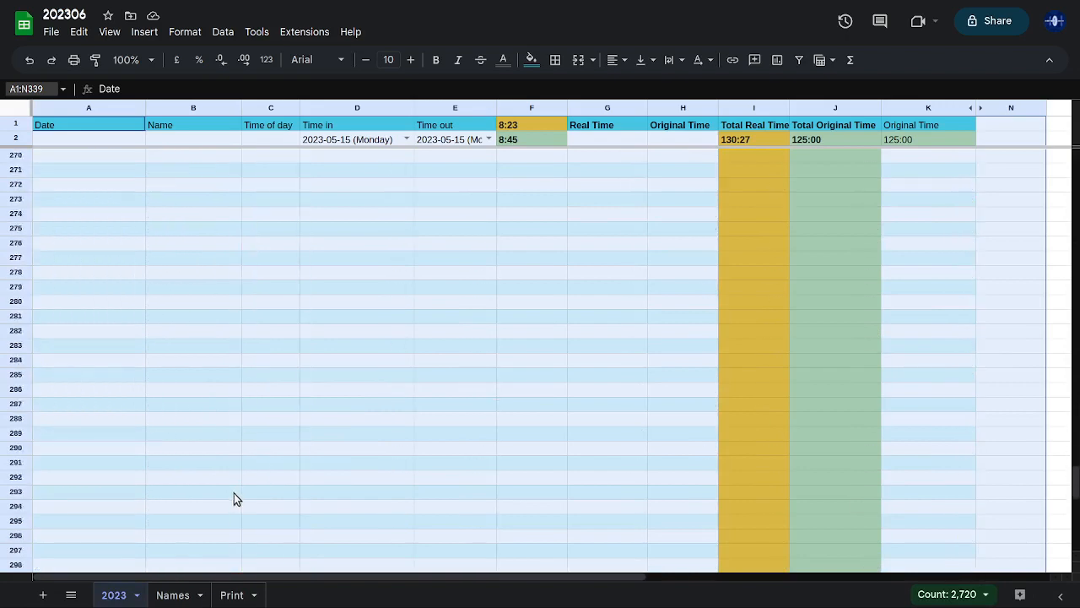
scroll(252, 477, up, 1)
click(451, 418)
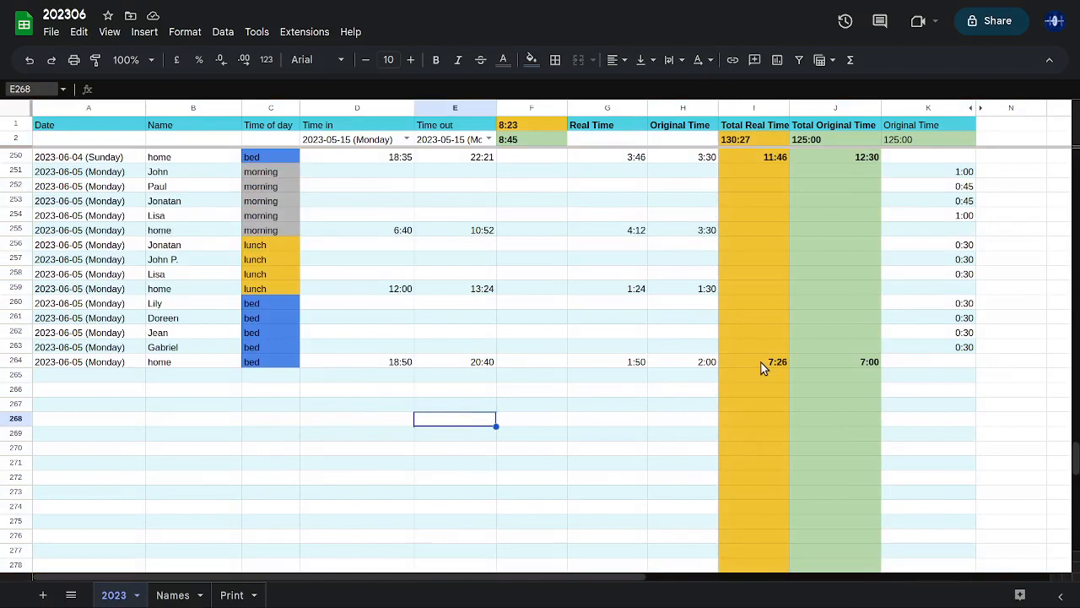
Inspect the time difference formulas in D11 and D10 of the Print sheet
click(232, 596)
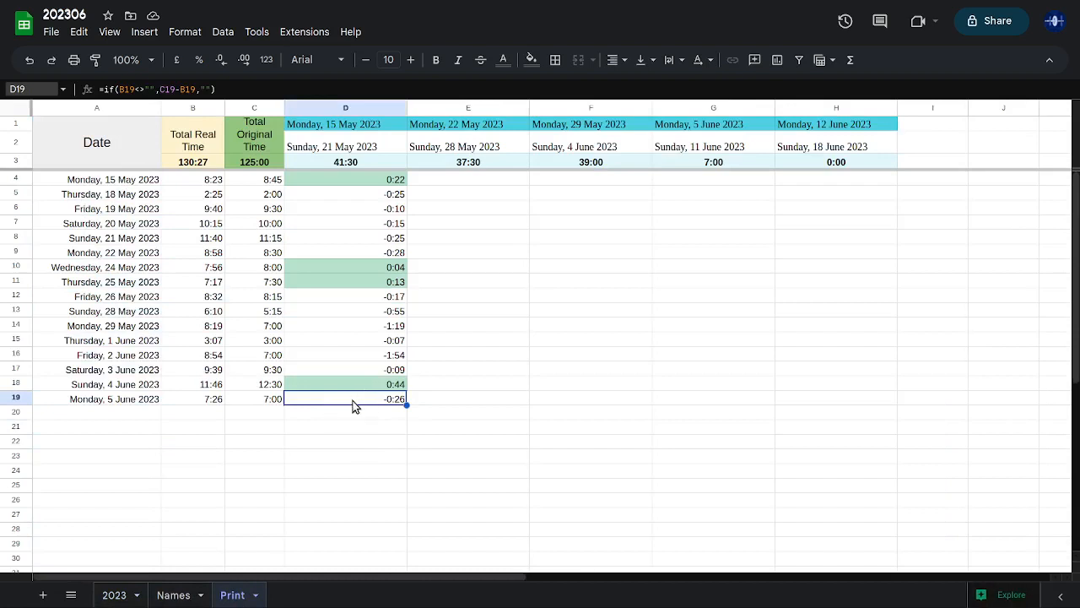
click(346, 283)
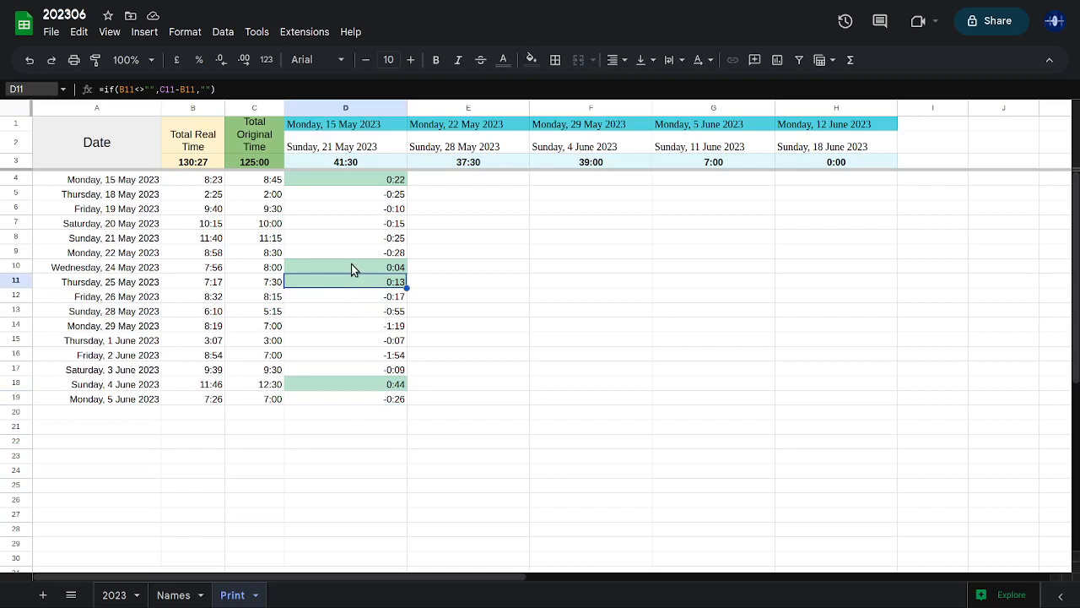
click(353, 266)
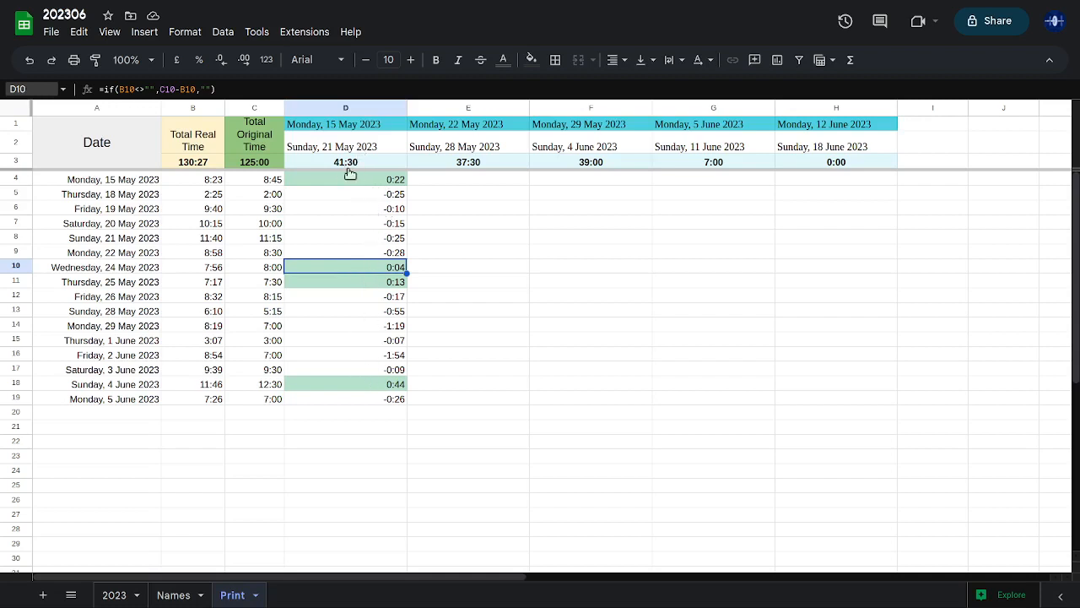
Review the date, Total Real Time, Total Original Time and difference formulas across A4:D4
click(58, 179)
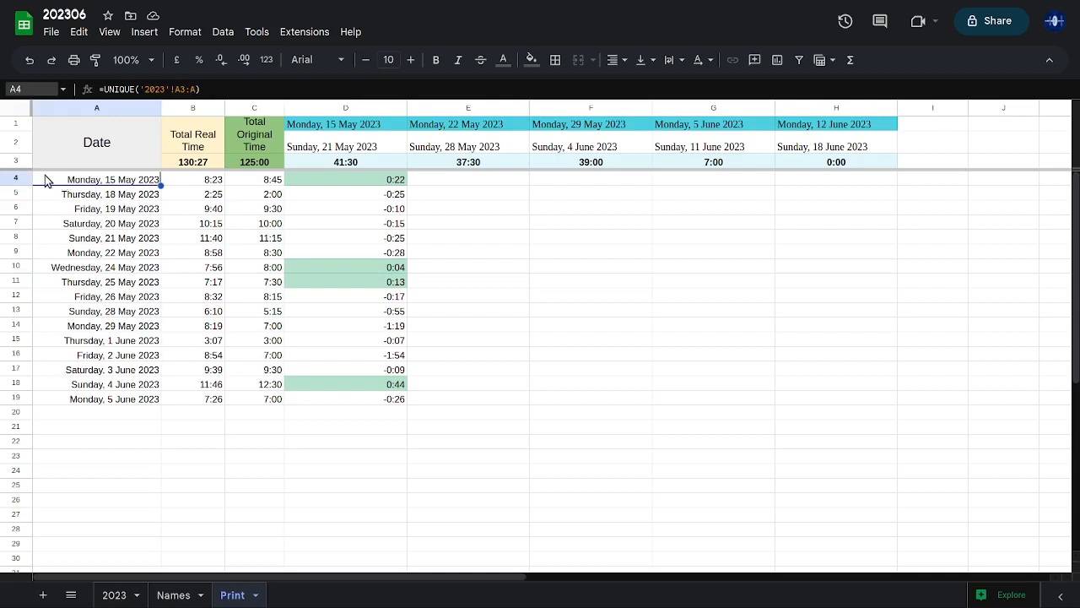
key(Right)
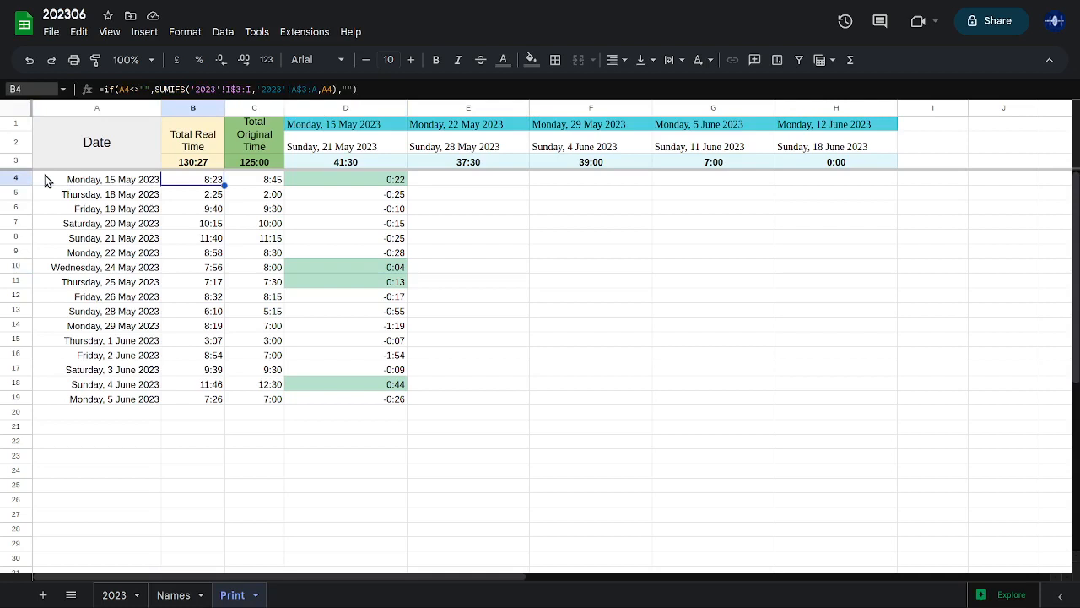
key(Right)
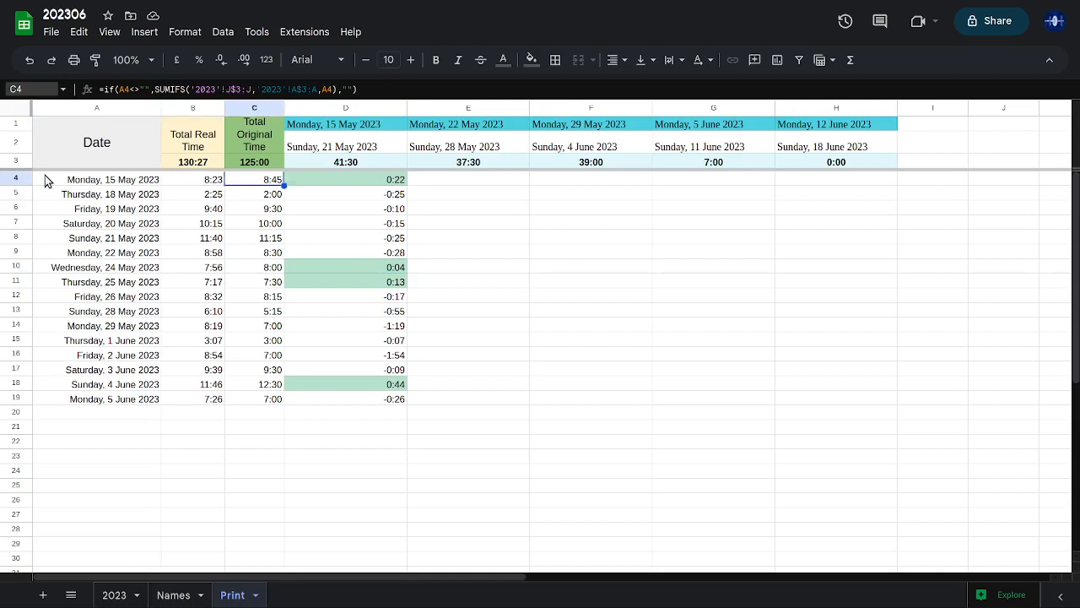
key(Right)
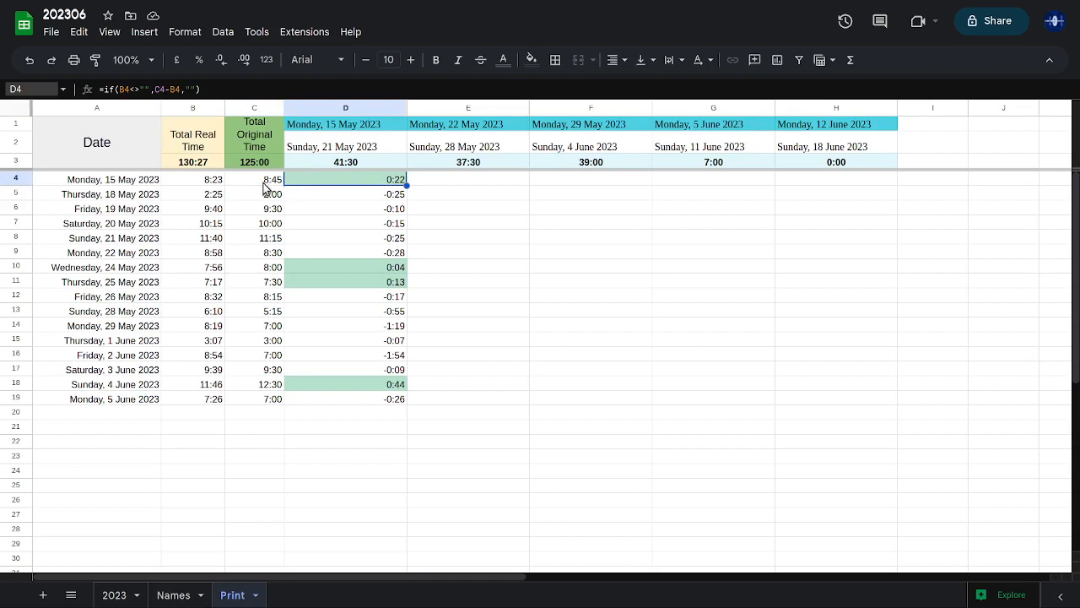
Inspect the week start date formula in D1 and the date in A4 that it refers to
click(314, 126)
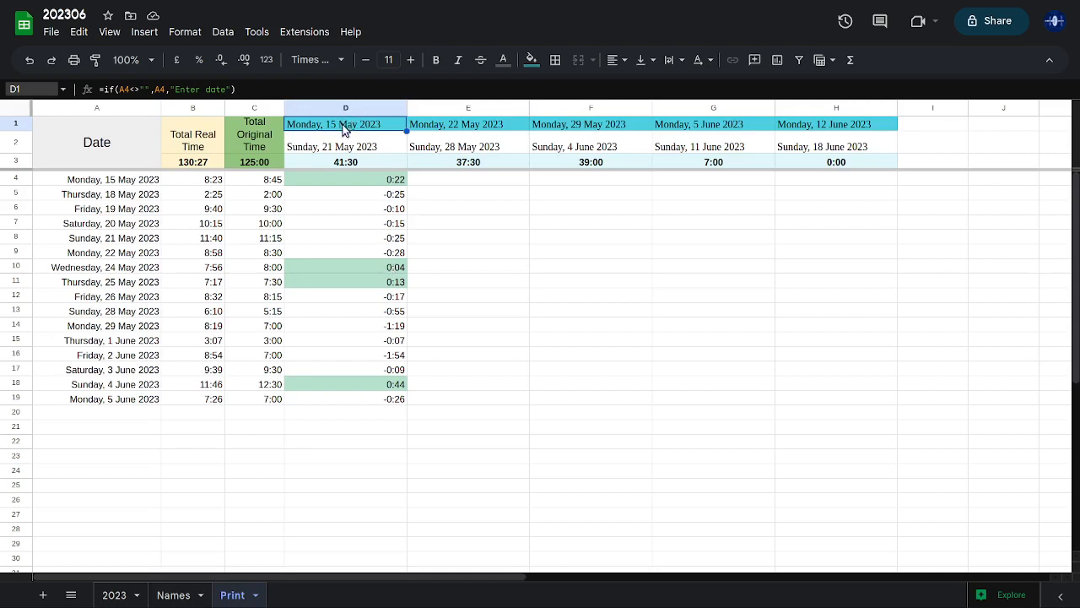
click(84, 183)
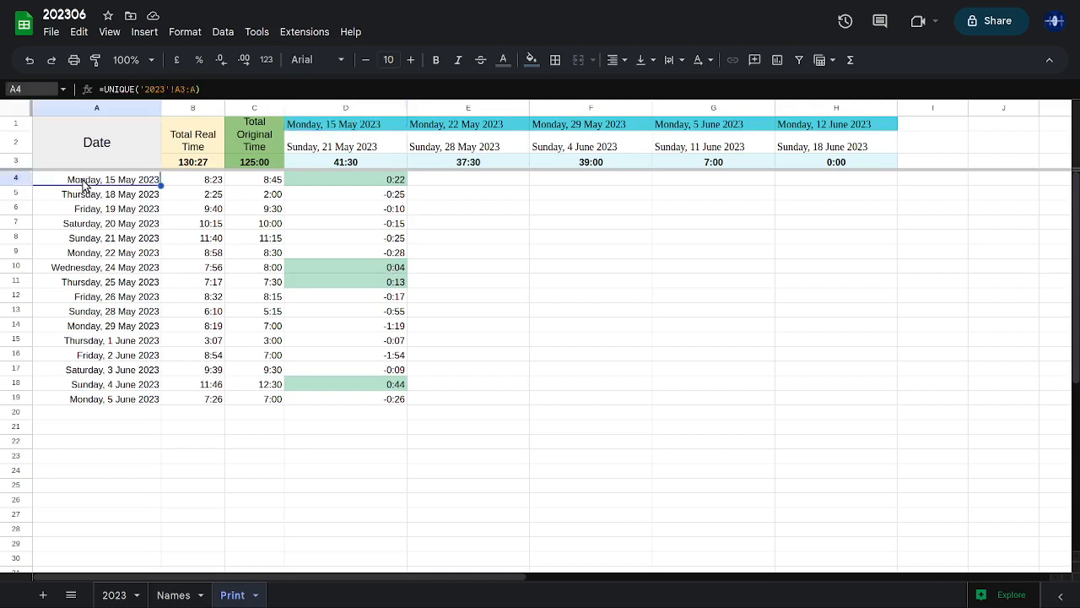
click(351, 127)
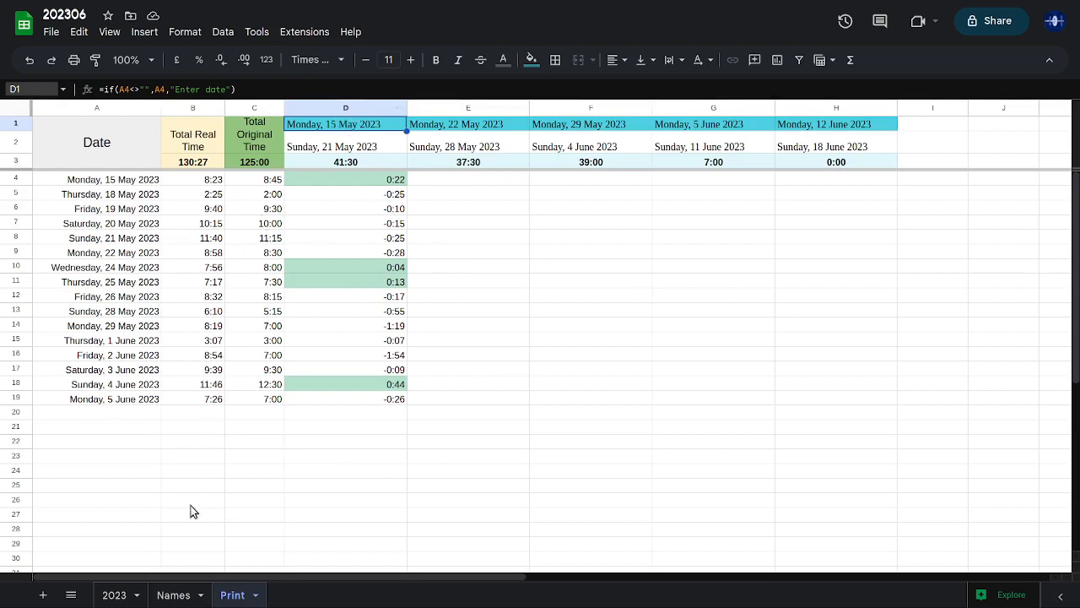
Look through the dated shift entries in the 2023 sheet and the client list in the Names sheet
click(125, 594)
click(251, 426)
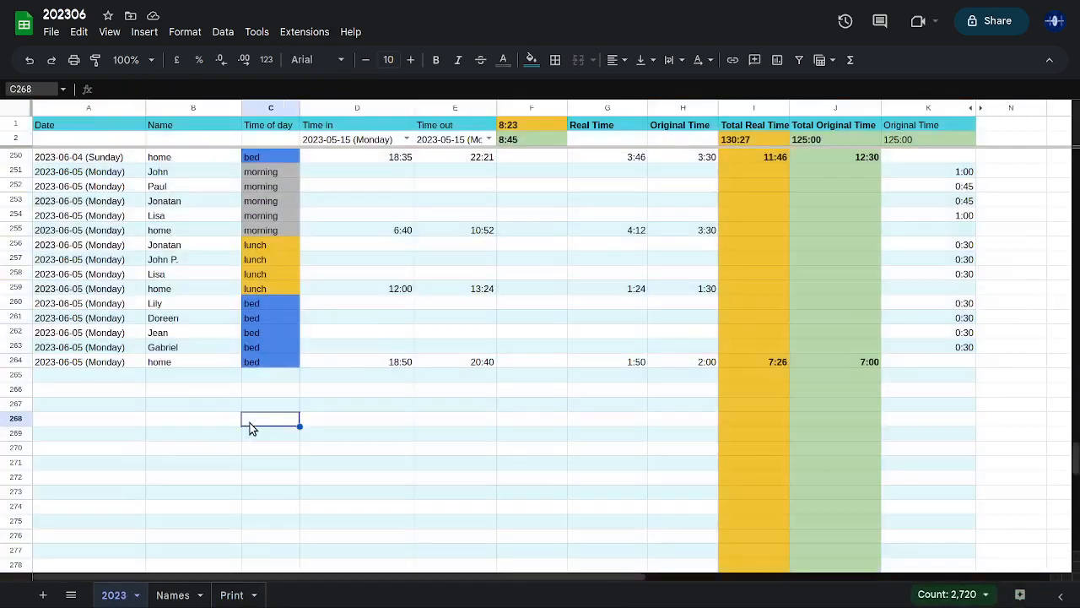
scroll(174, 426, up, 20)
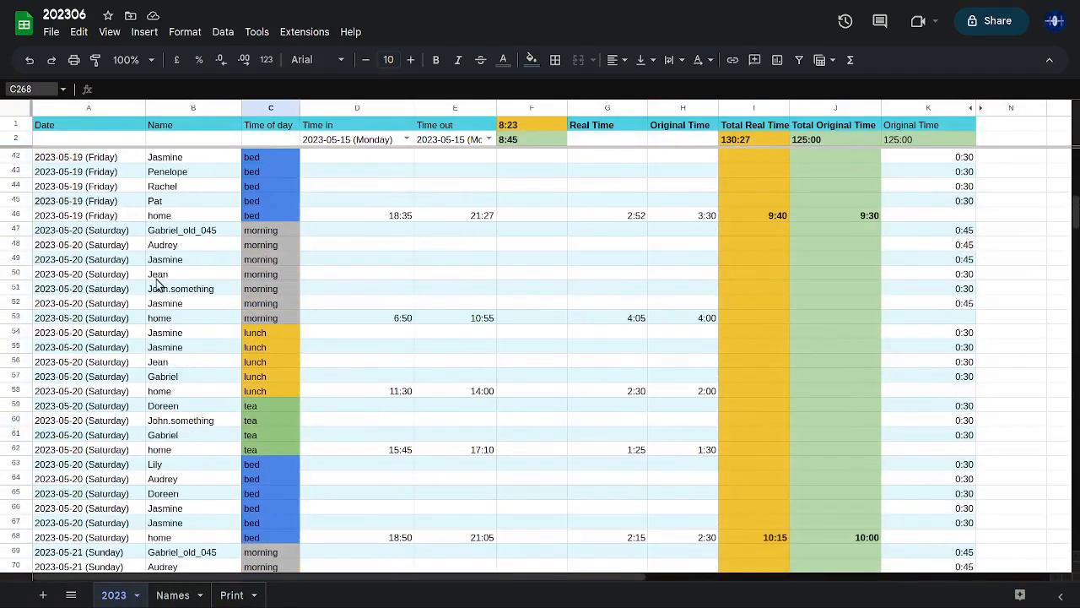
scroll(168, 300, up, 3)
click(177, 594)
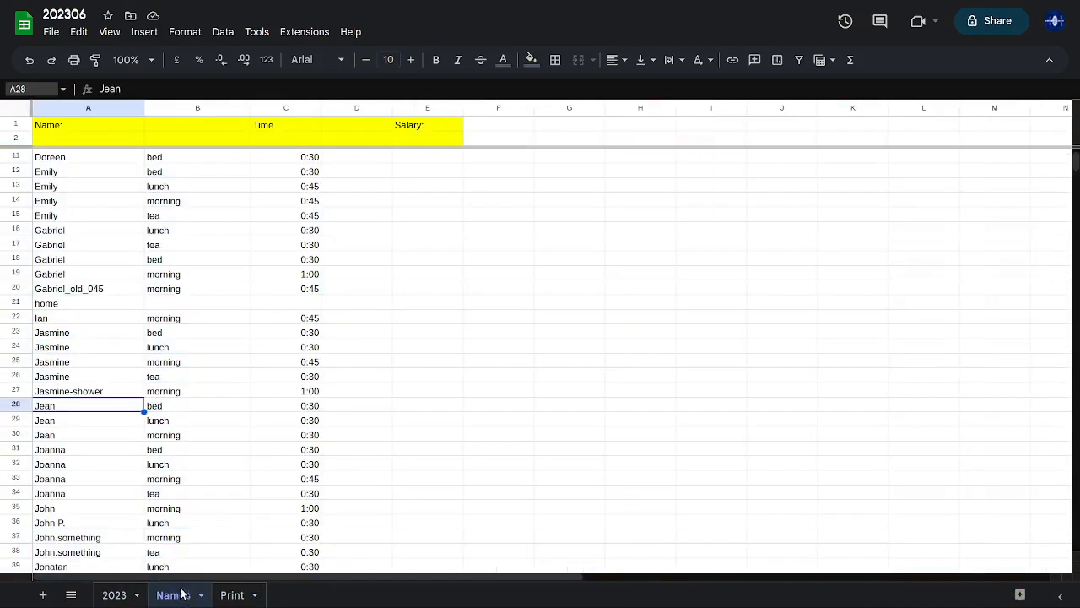
Inspect the week end date formula in D2 and the weekly total formula in D3 of the Print sheet
click(233, 595)
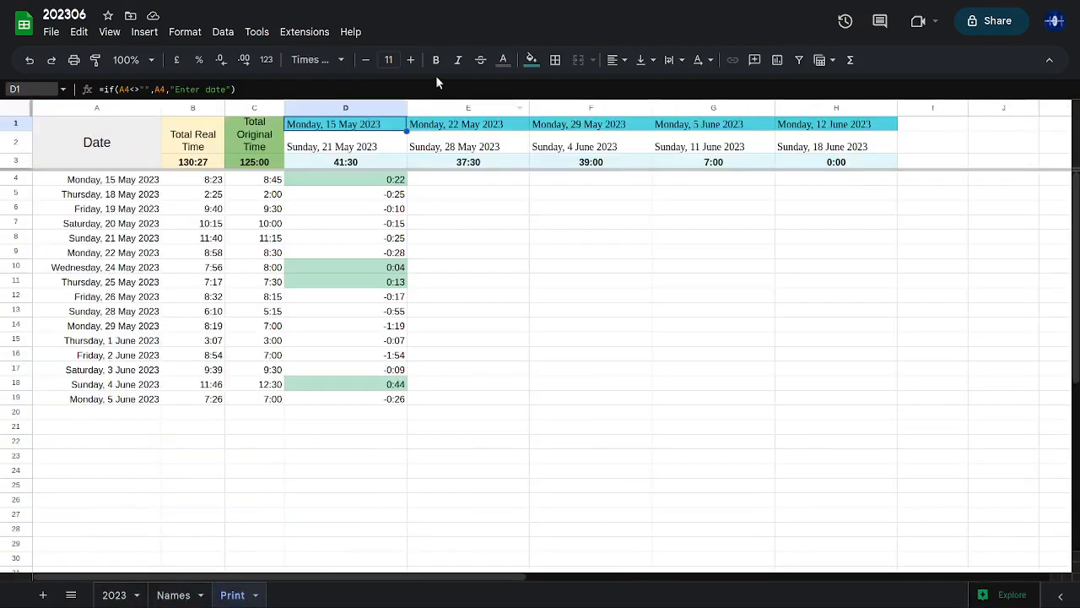
click(321, 149)
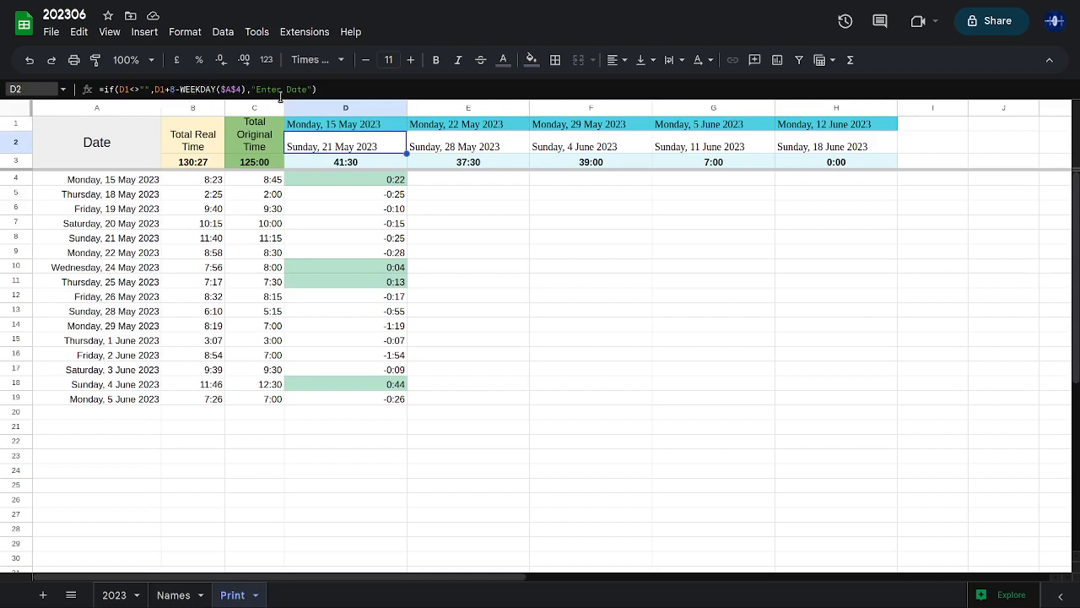
click(374, 163)
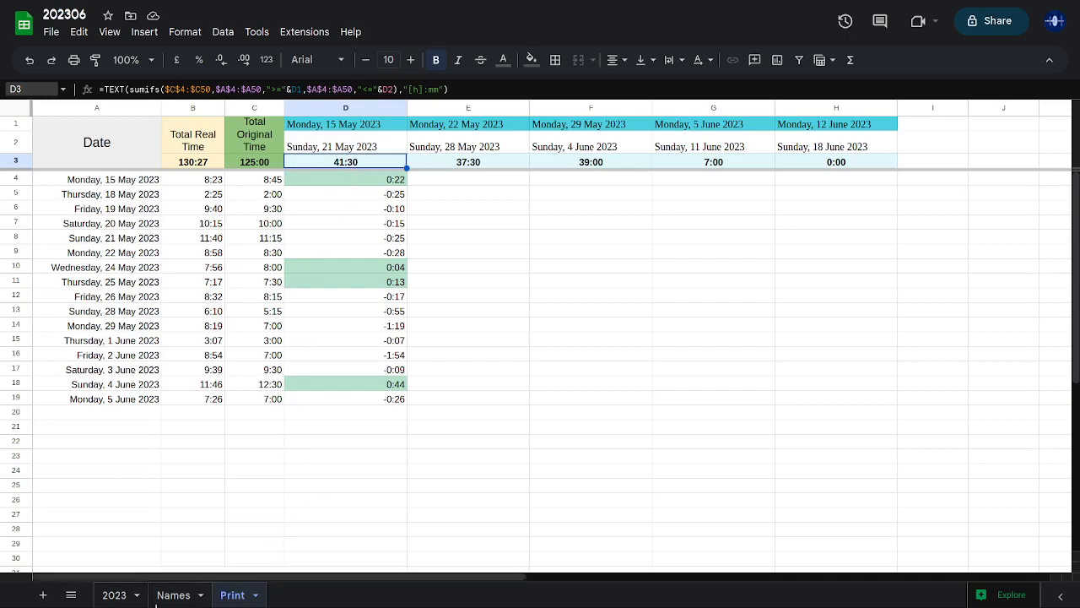
View the 2023 sheet's shift entries and examine the morning time in C20 of the Names sheet
click(122, 595)
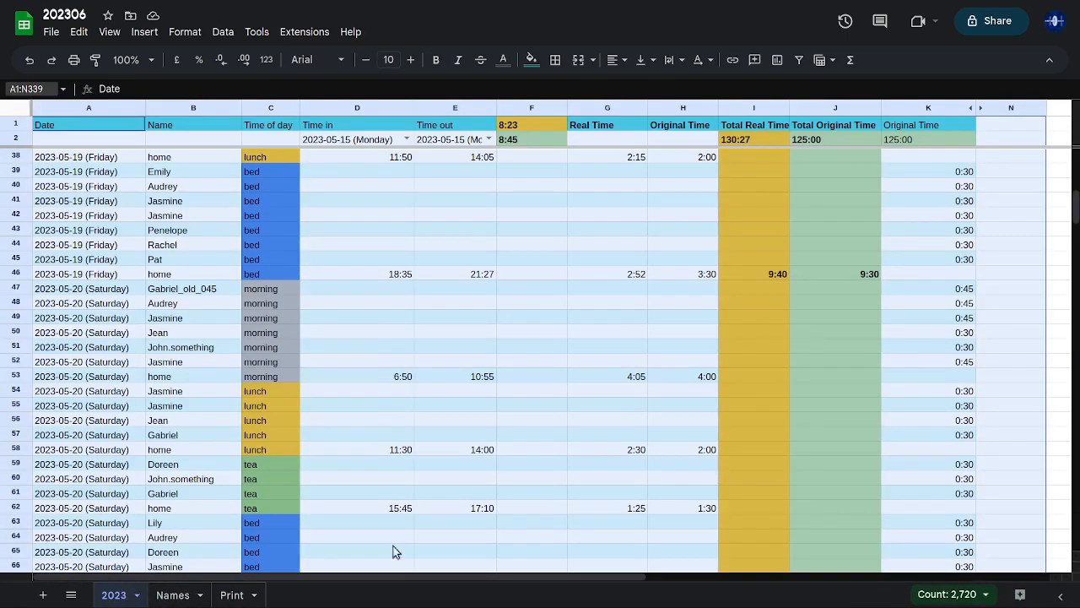
click(172, 595)
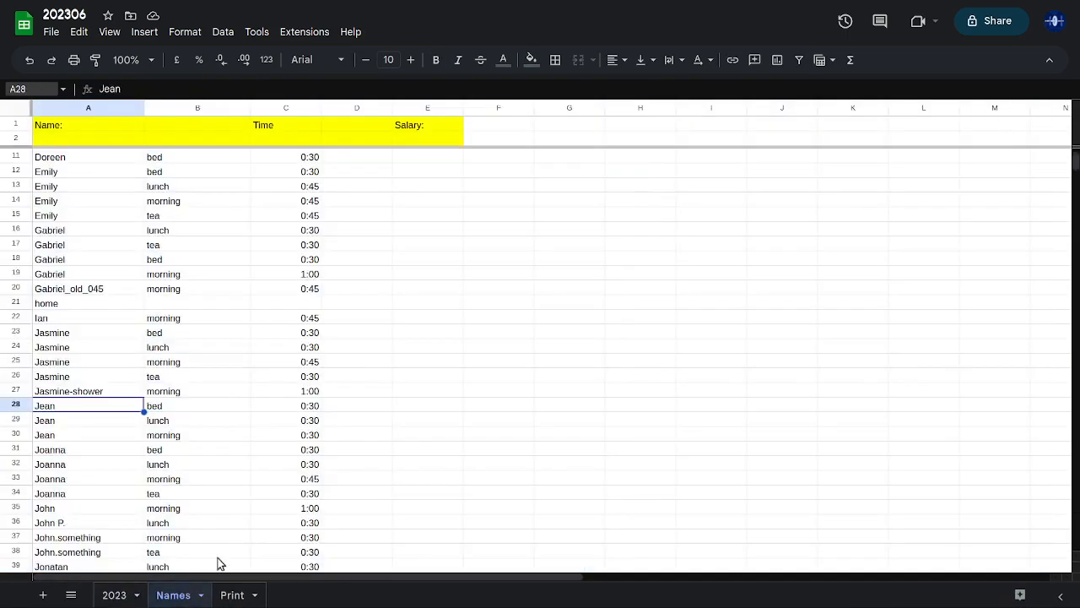
click(305, 290)
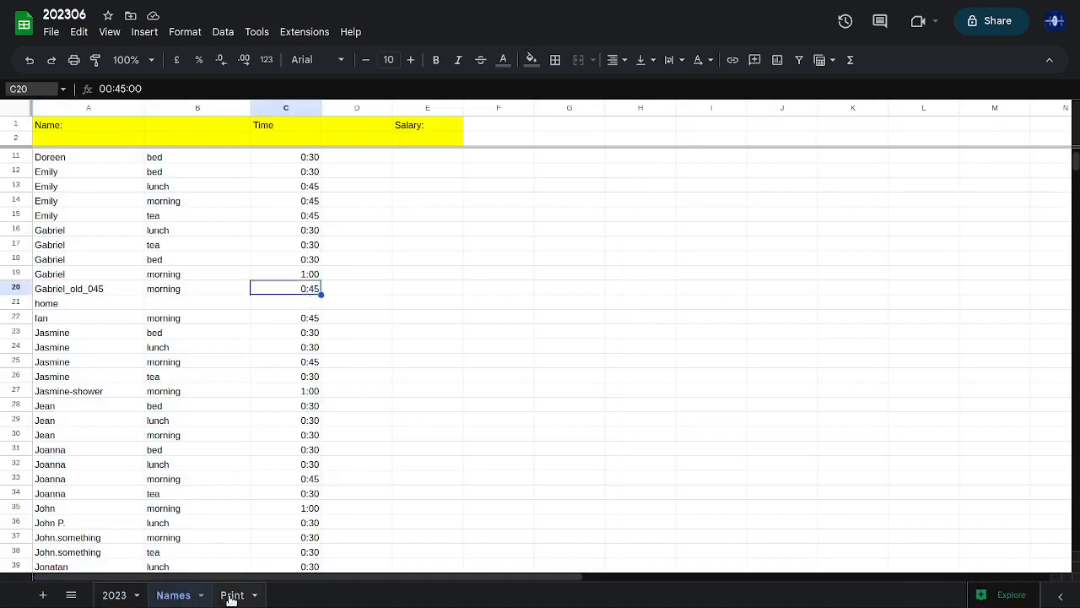
Inspect the weekly total formulas along row 3 of the Print sheet, starting at E3
click(232, 595)
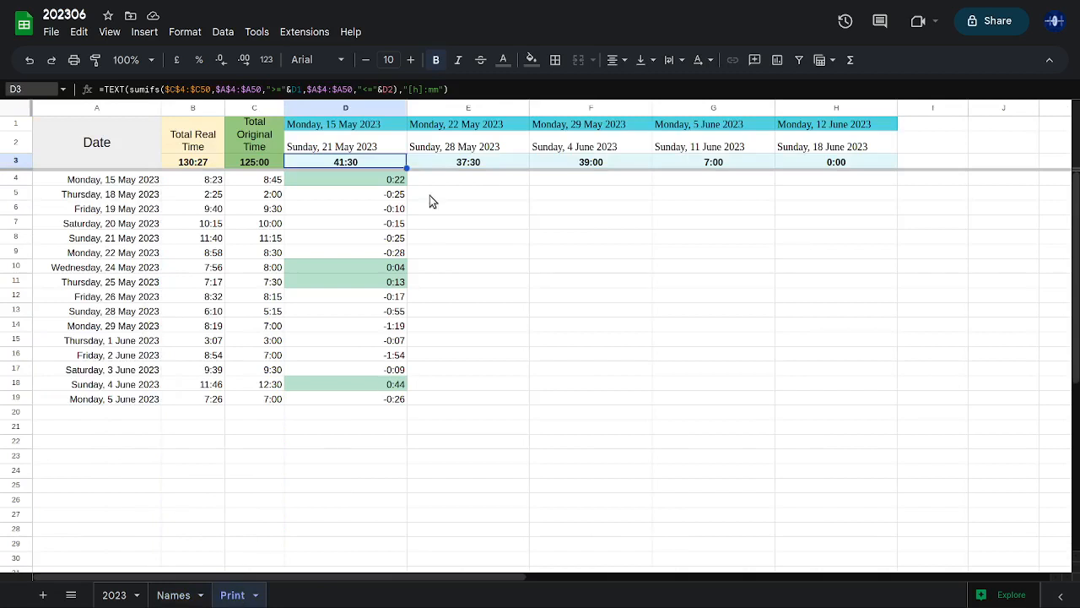
click(436, 161)
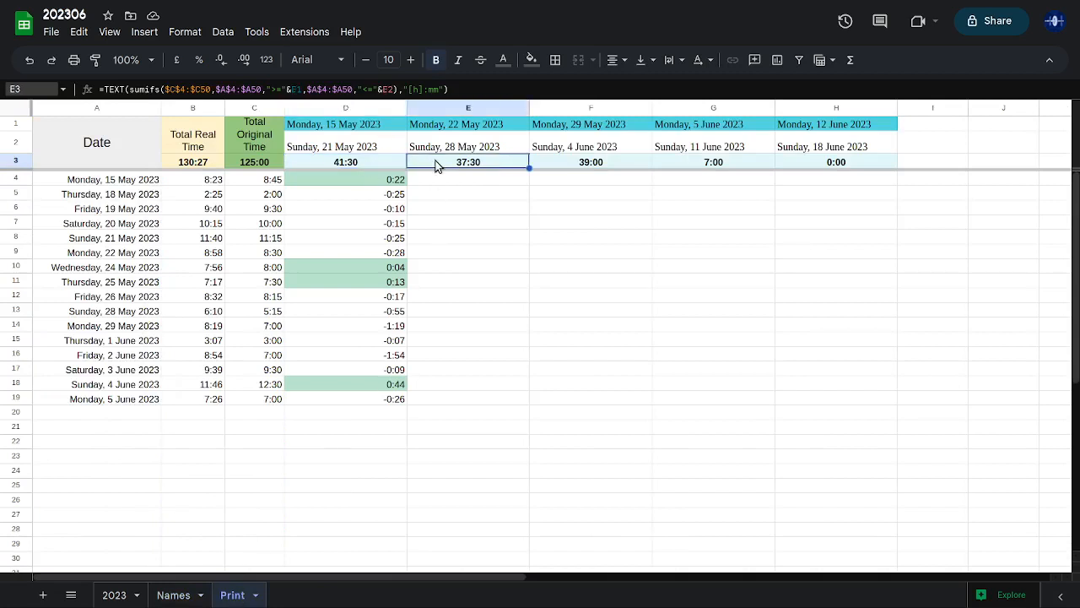
key(Right)
key(Right)
key(Right)
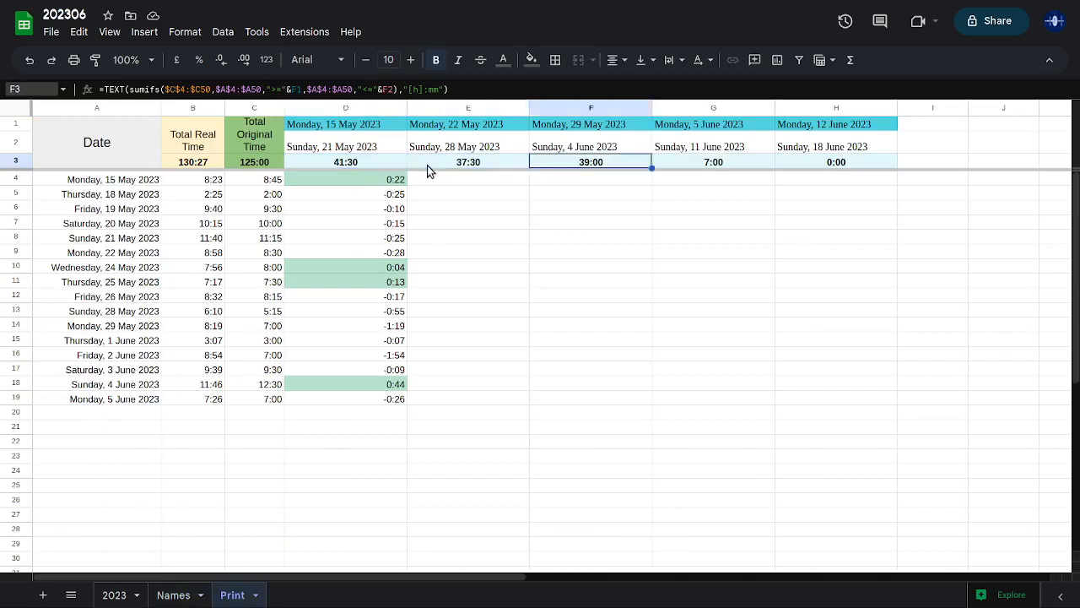
key(Left)
key(Left)
key(Left)
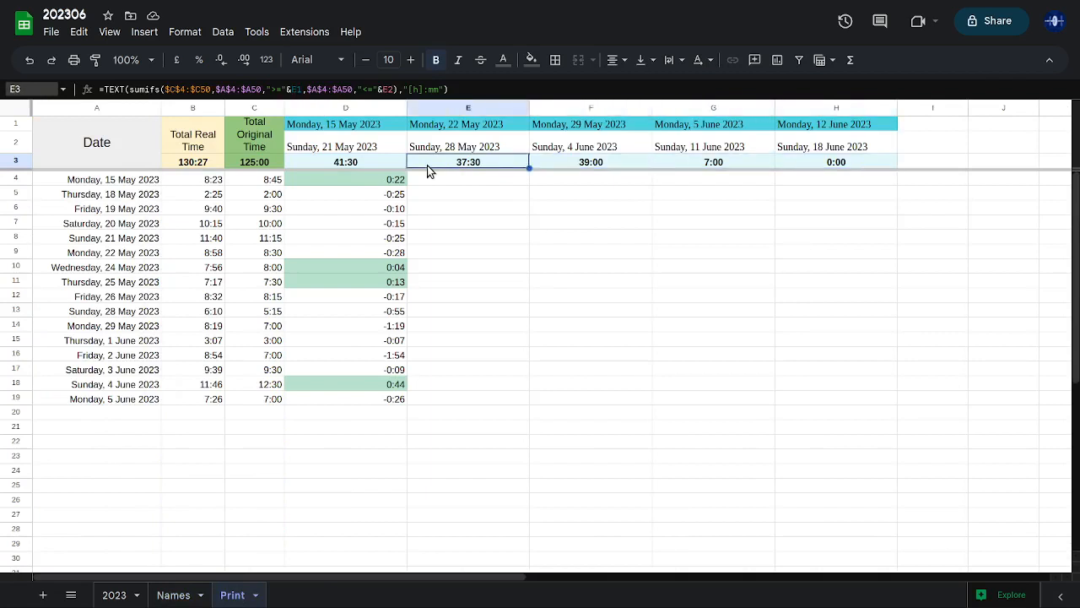
Inspect the week start and end date formulas in E1 and E2 and the end date formula in F2
key(Up)
key(Up)
key(Down)
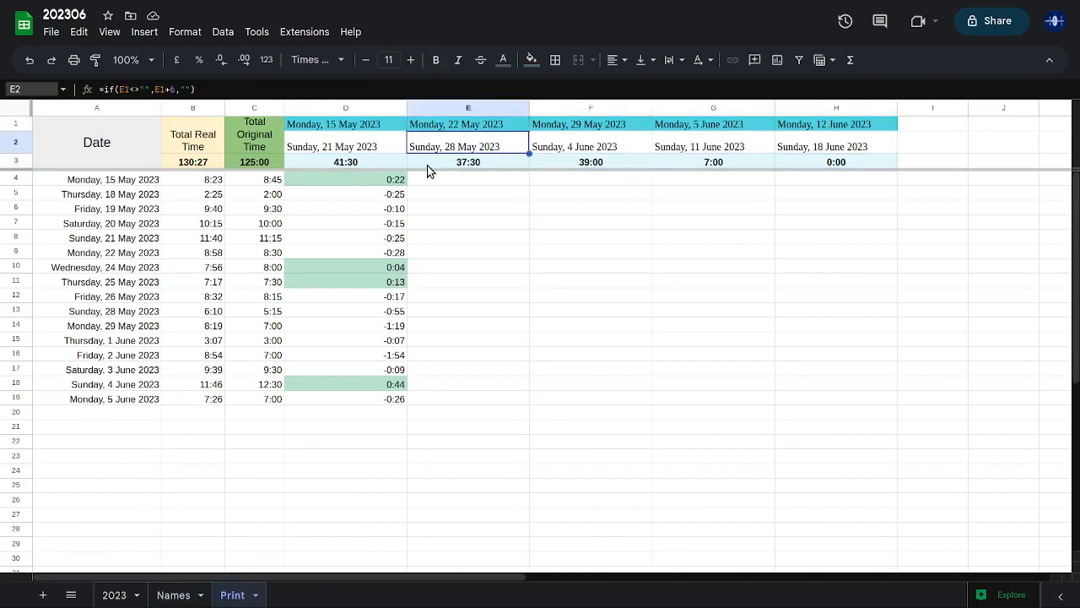
key(Right)
key(Right)
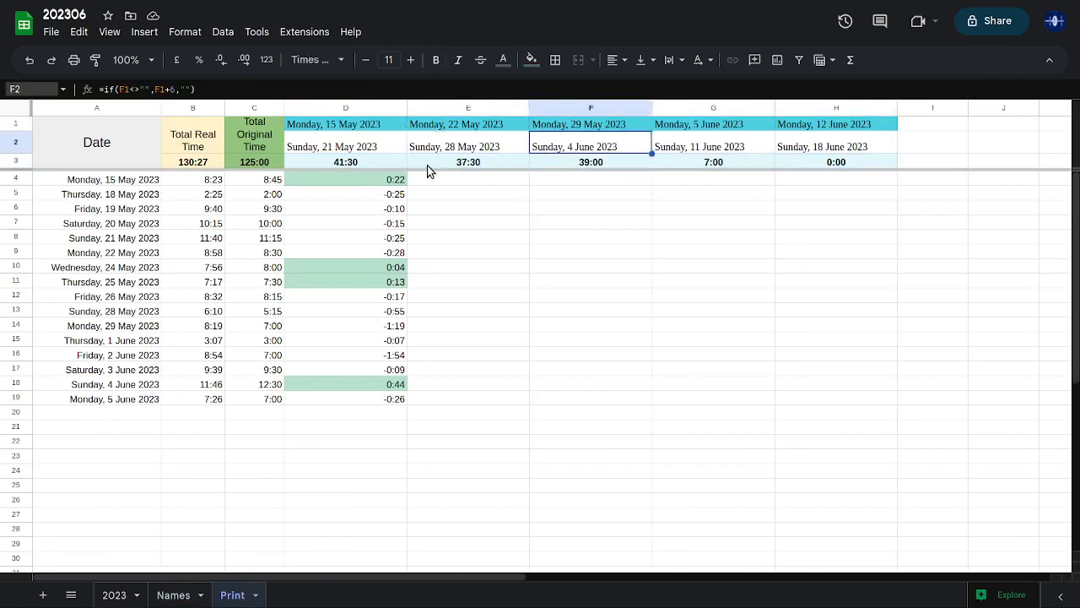
key(Left)
key(Left)
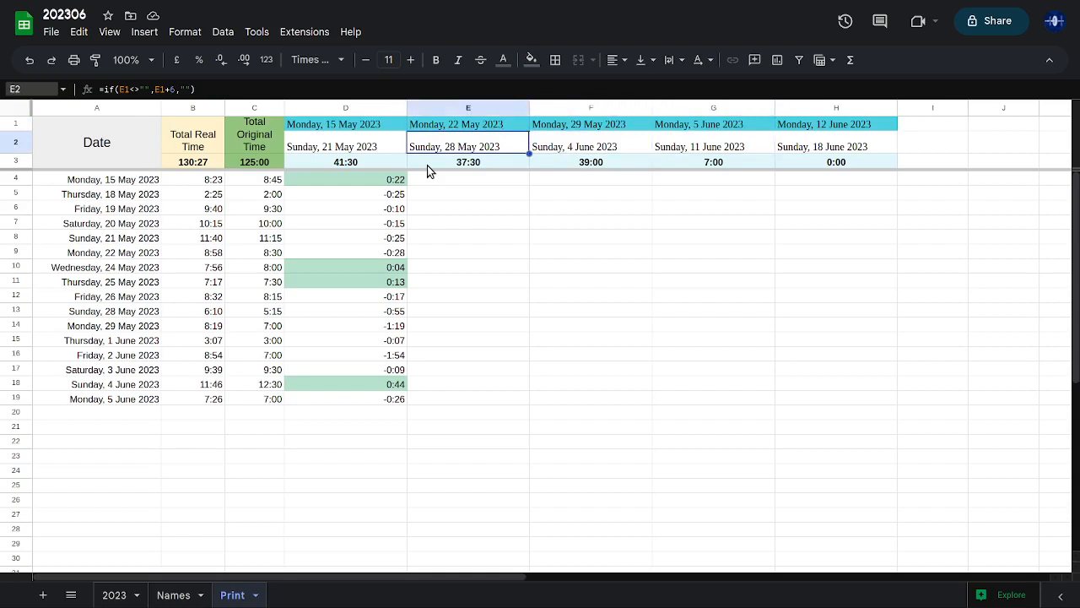
Inspect the weekly total formulas up to H3 and the week date formulas in H1, G1 and G2
key(Down)
key(Right)
key(Right)
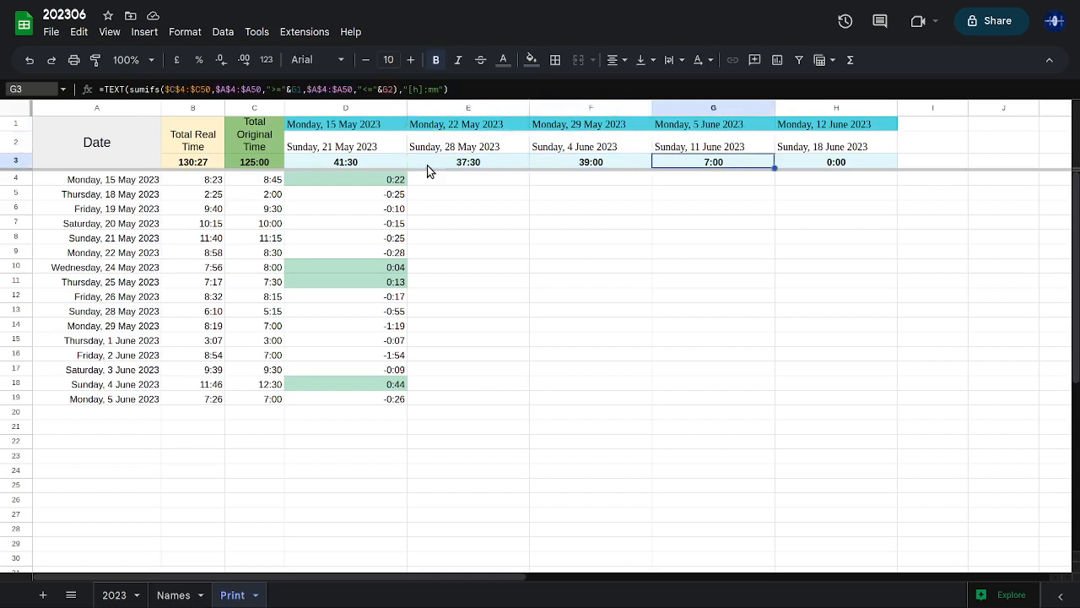
key(Right)
key(Up)
key(Up)
key(Left)
key(Down)
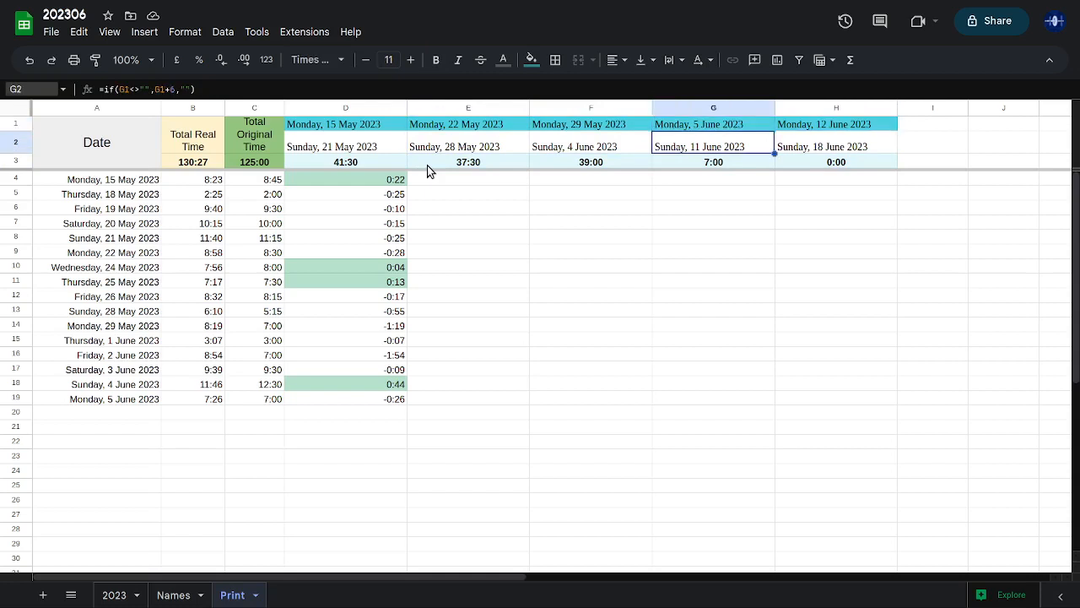
Compare the week start date formulas in F1 and E1 with the row 3 weekly totals, back to D3
key(Down)
key(Left)
key(Up)
key(Up)
key(Left)
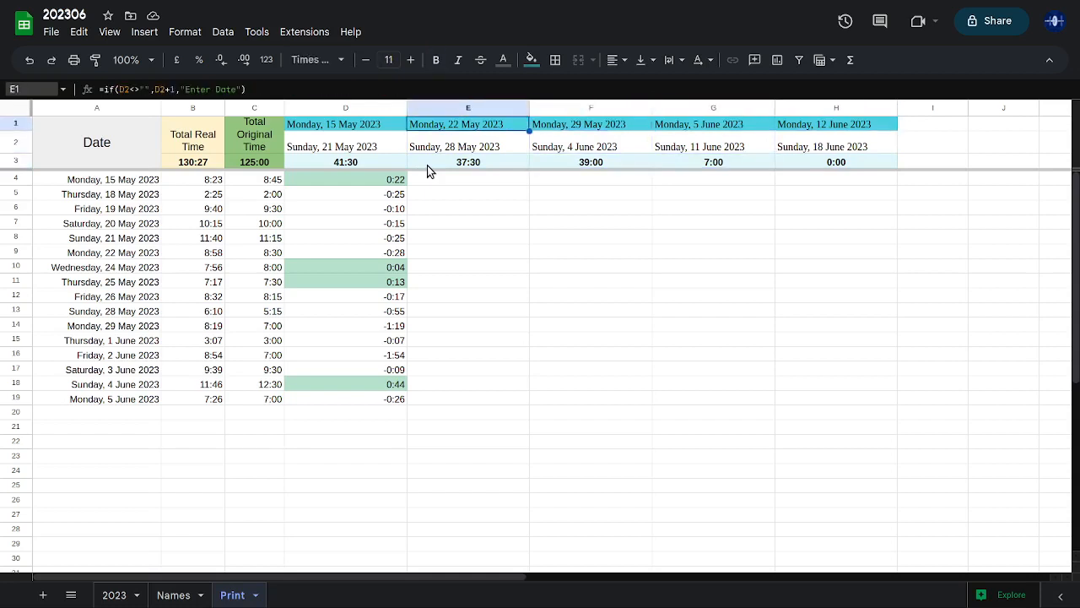
key(Down)
key(Down)
key(Left)
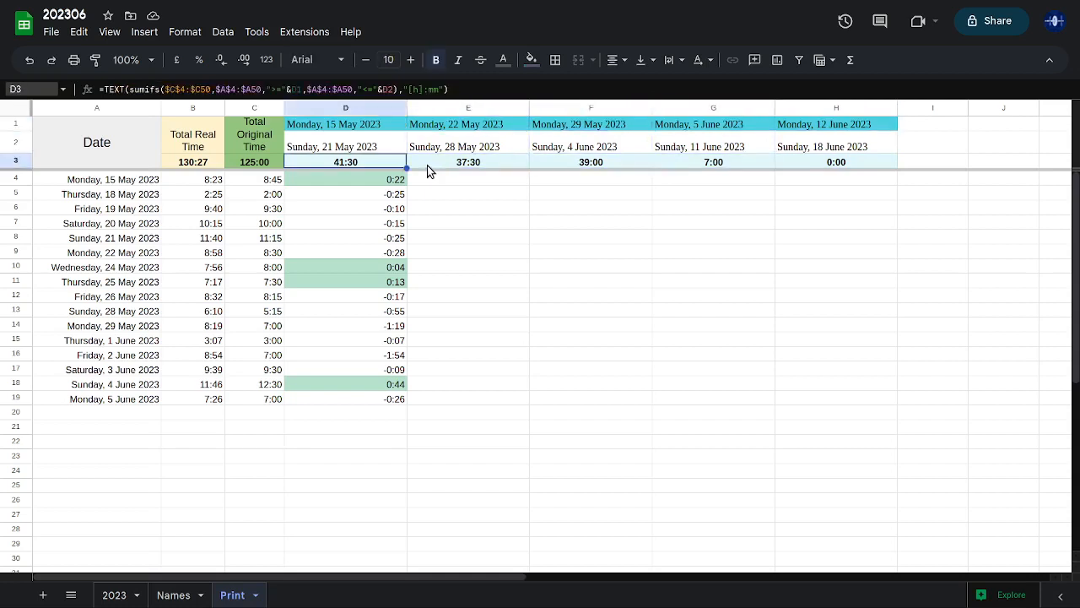
Compare the shift entries on the 2023 sheet with the client times on the Names sheet, ending back on the 2023 sheet
key(Up)
key(Down)
click(121, 597)
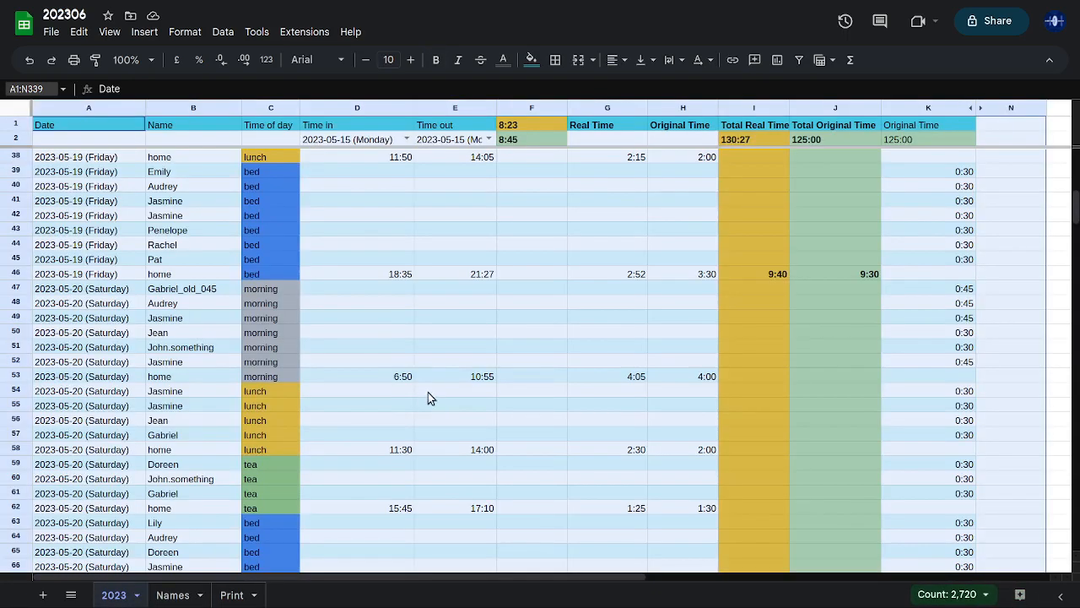
click(410, 362)
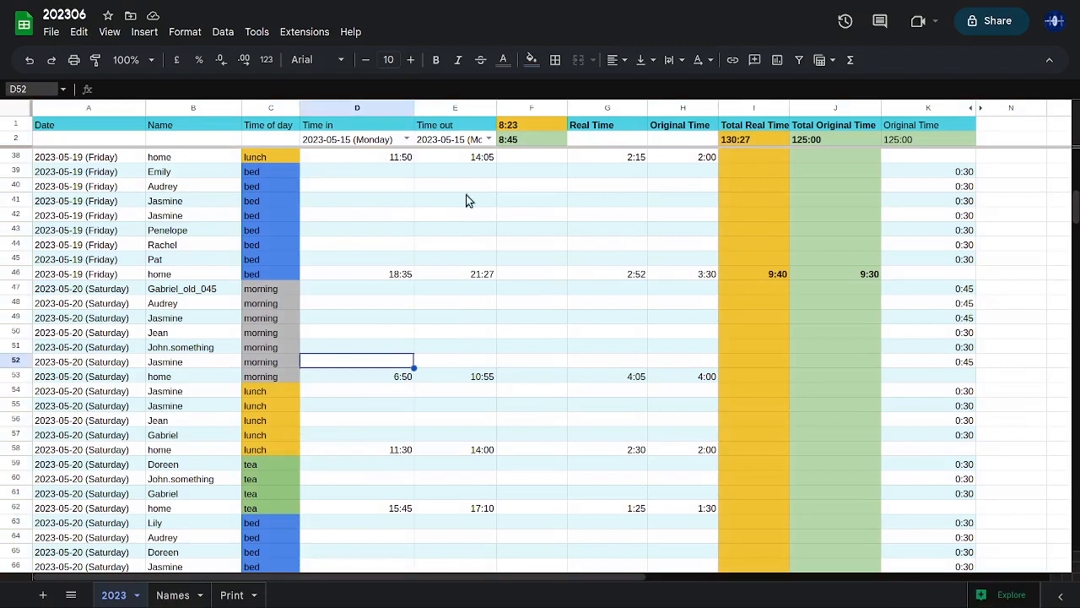
click(179, 597)
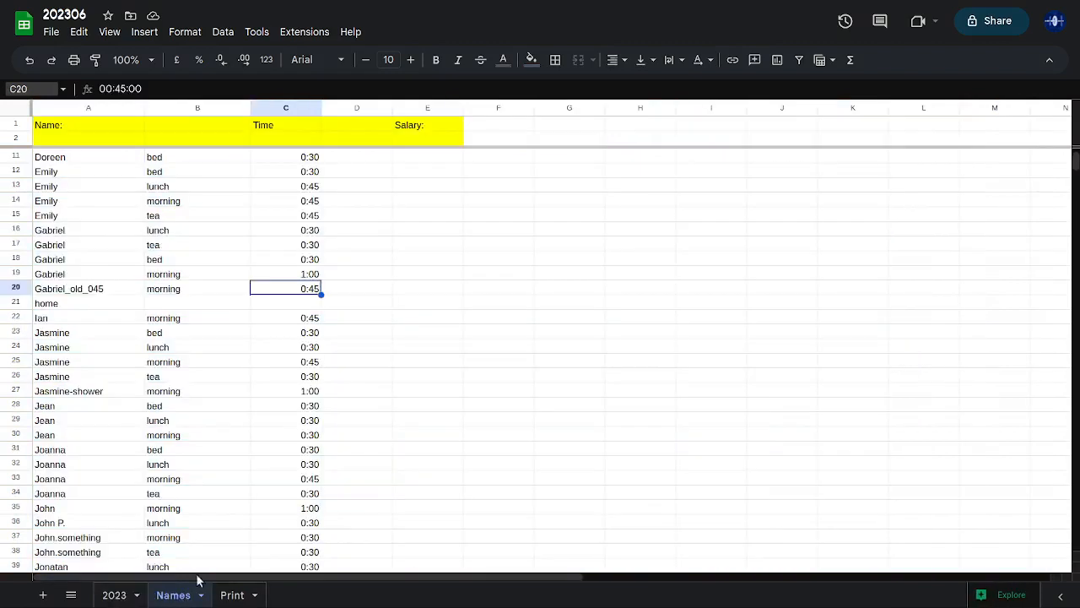
click(107, 601)
click(351, 302)
click(377, 234)
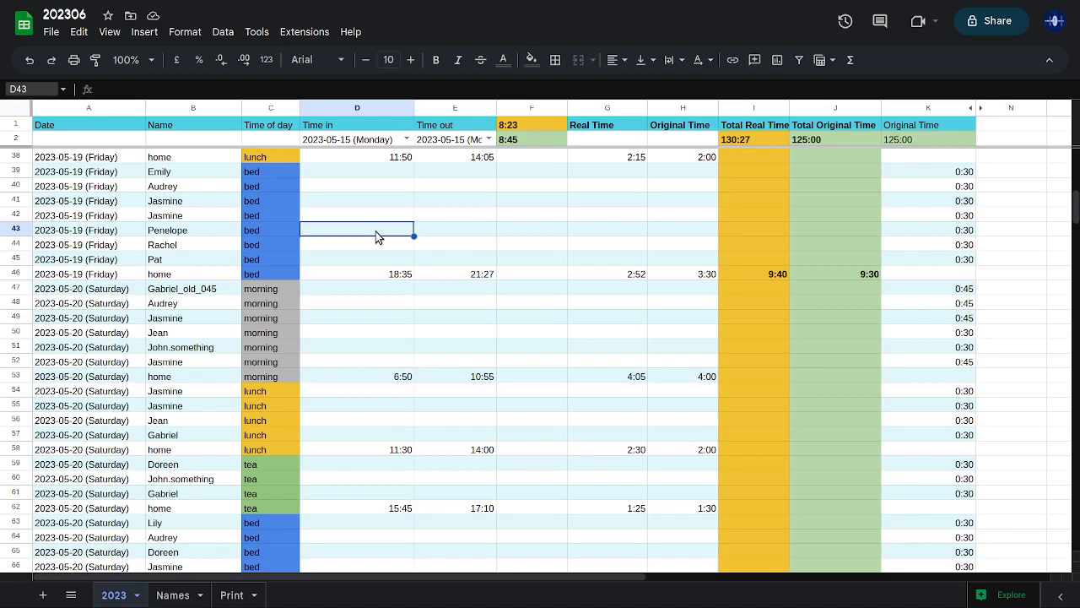
Inspect the time of day formulas in C45 and C40 for the 19 May bed shift on the 2023 sheet
click(385, 204)
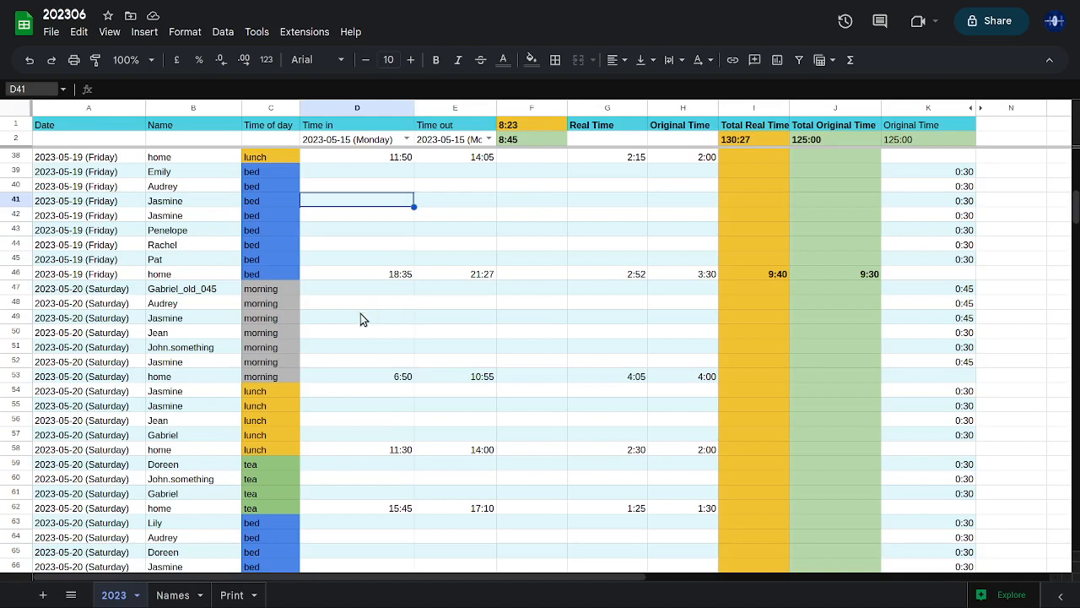
click(267, 255)
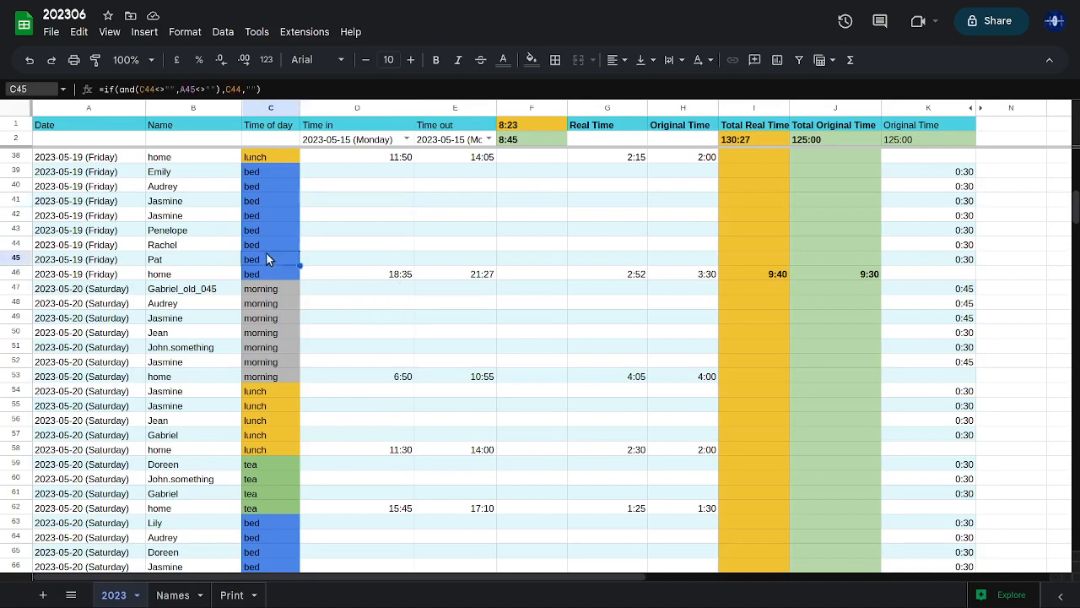
click(353, 142)
click(257, 189)
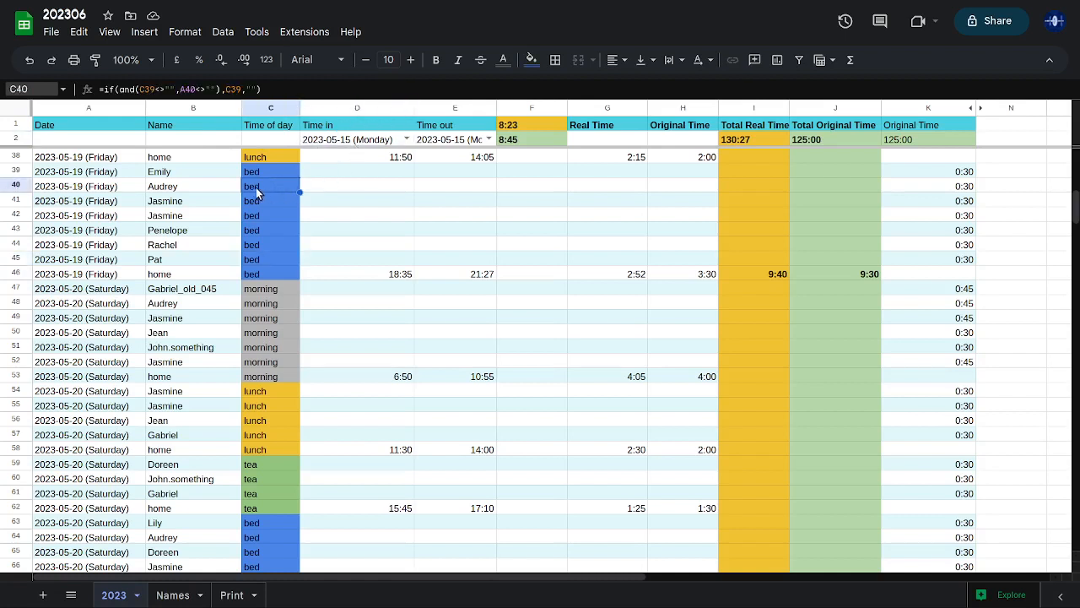
click(209, 189)
Inspect the lunch shift's time in at D38 and the date range total formula in F2
click(388, 159)
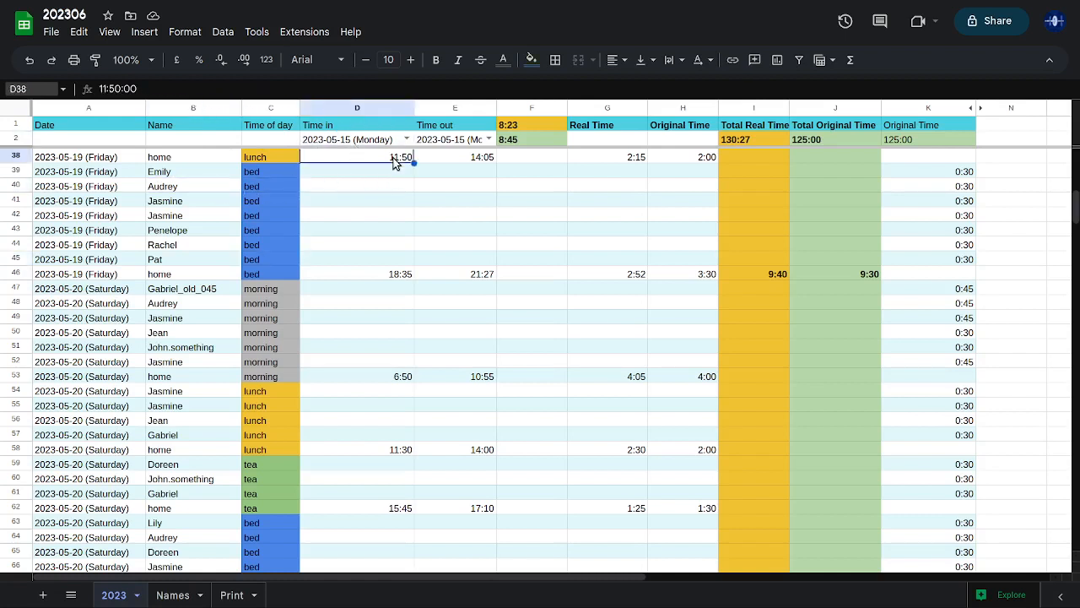
click(456, 140)
click(512, 142)
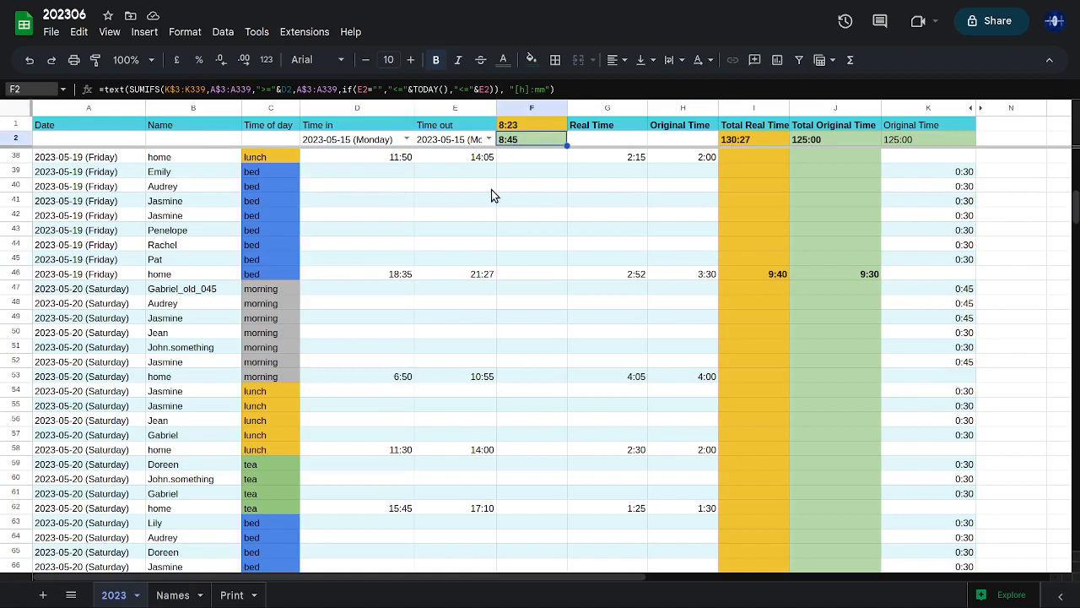